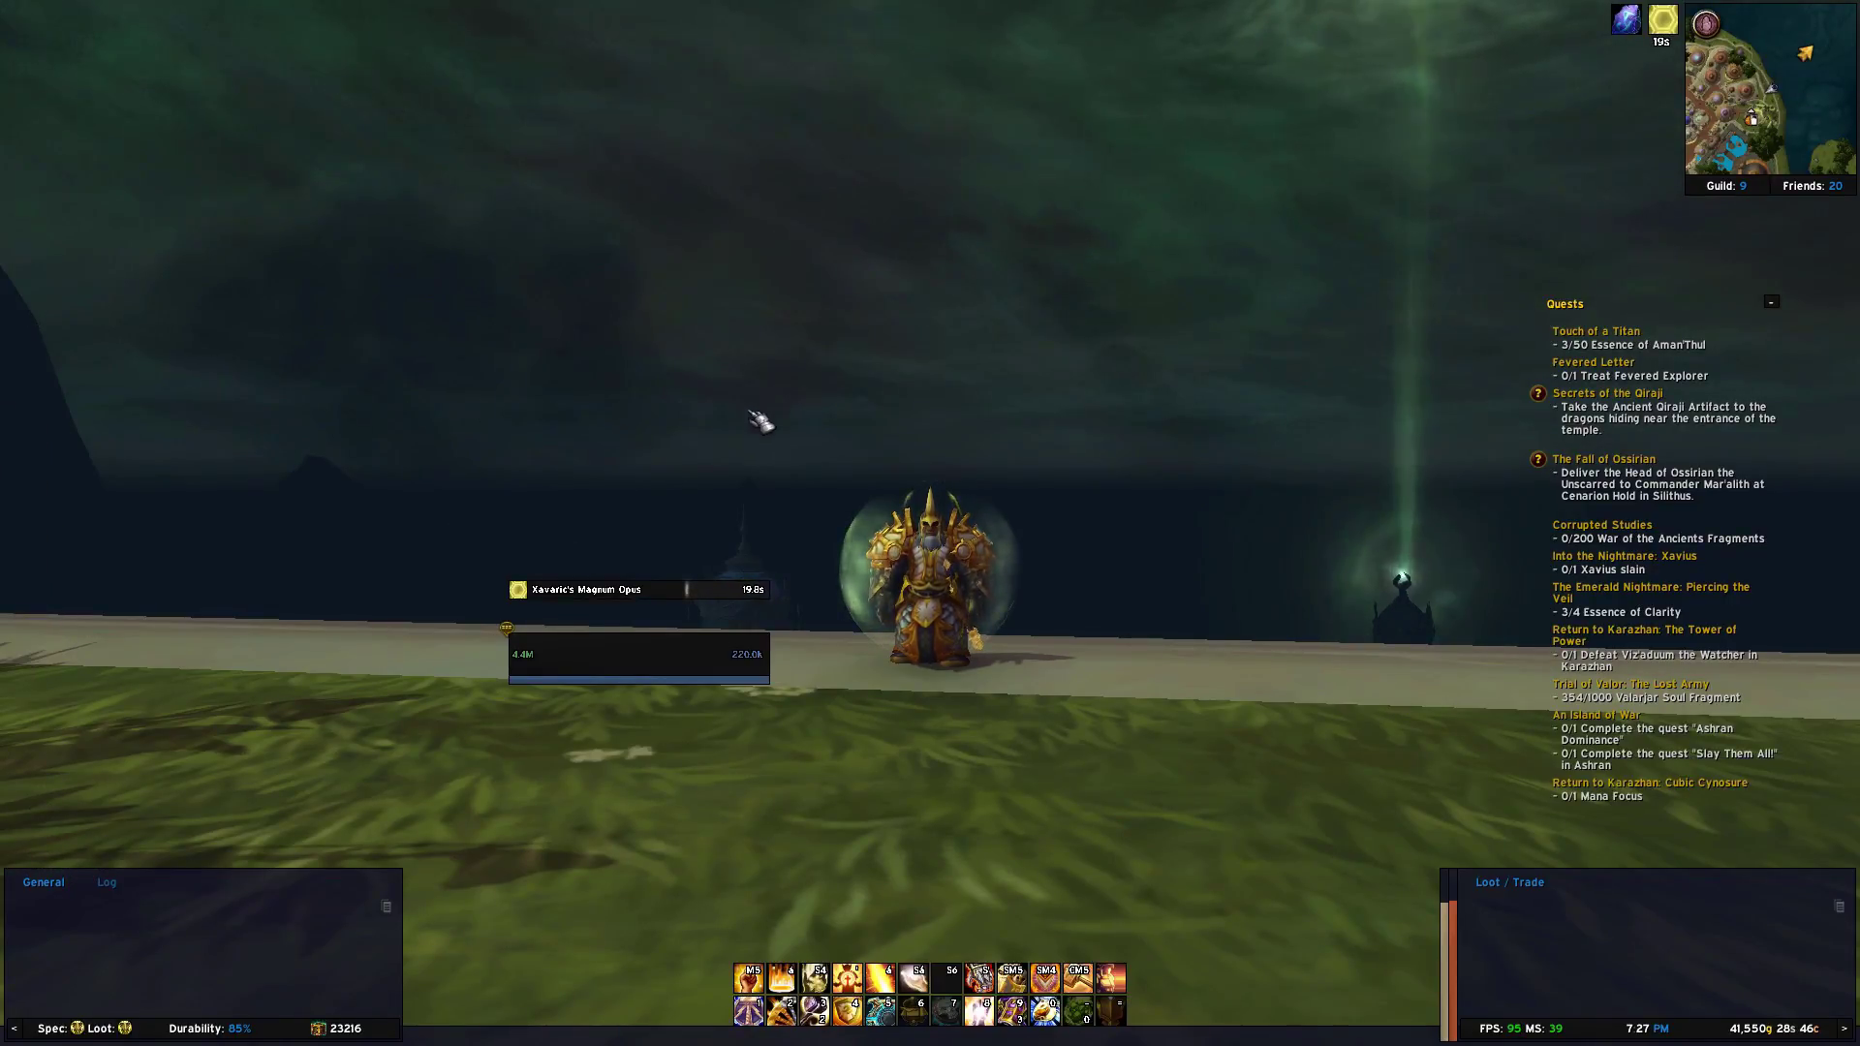
- Press Escape to bring up the World of Warcraft Game Menu
key("Escape")
- From ElvUI, unlock the frame movers to inspect the 64 grid, then lock them again
left_click(928, 573)
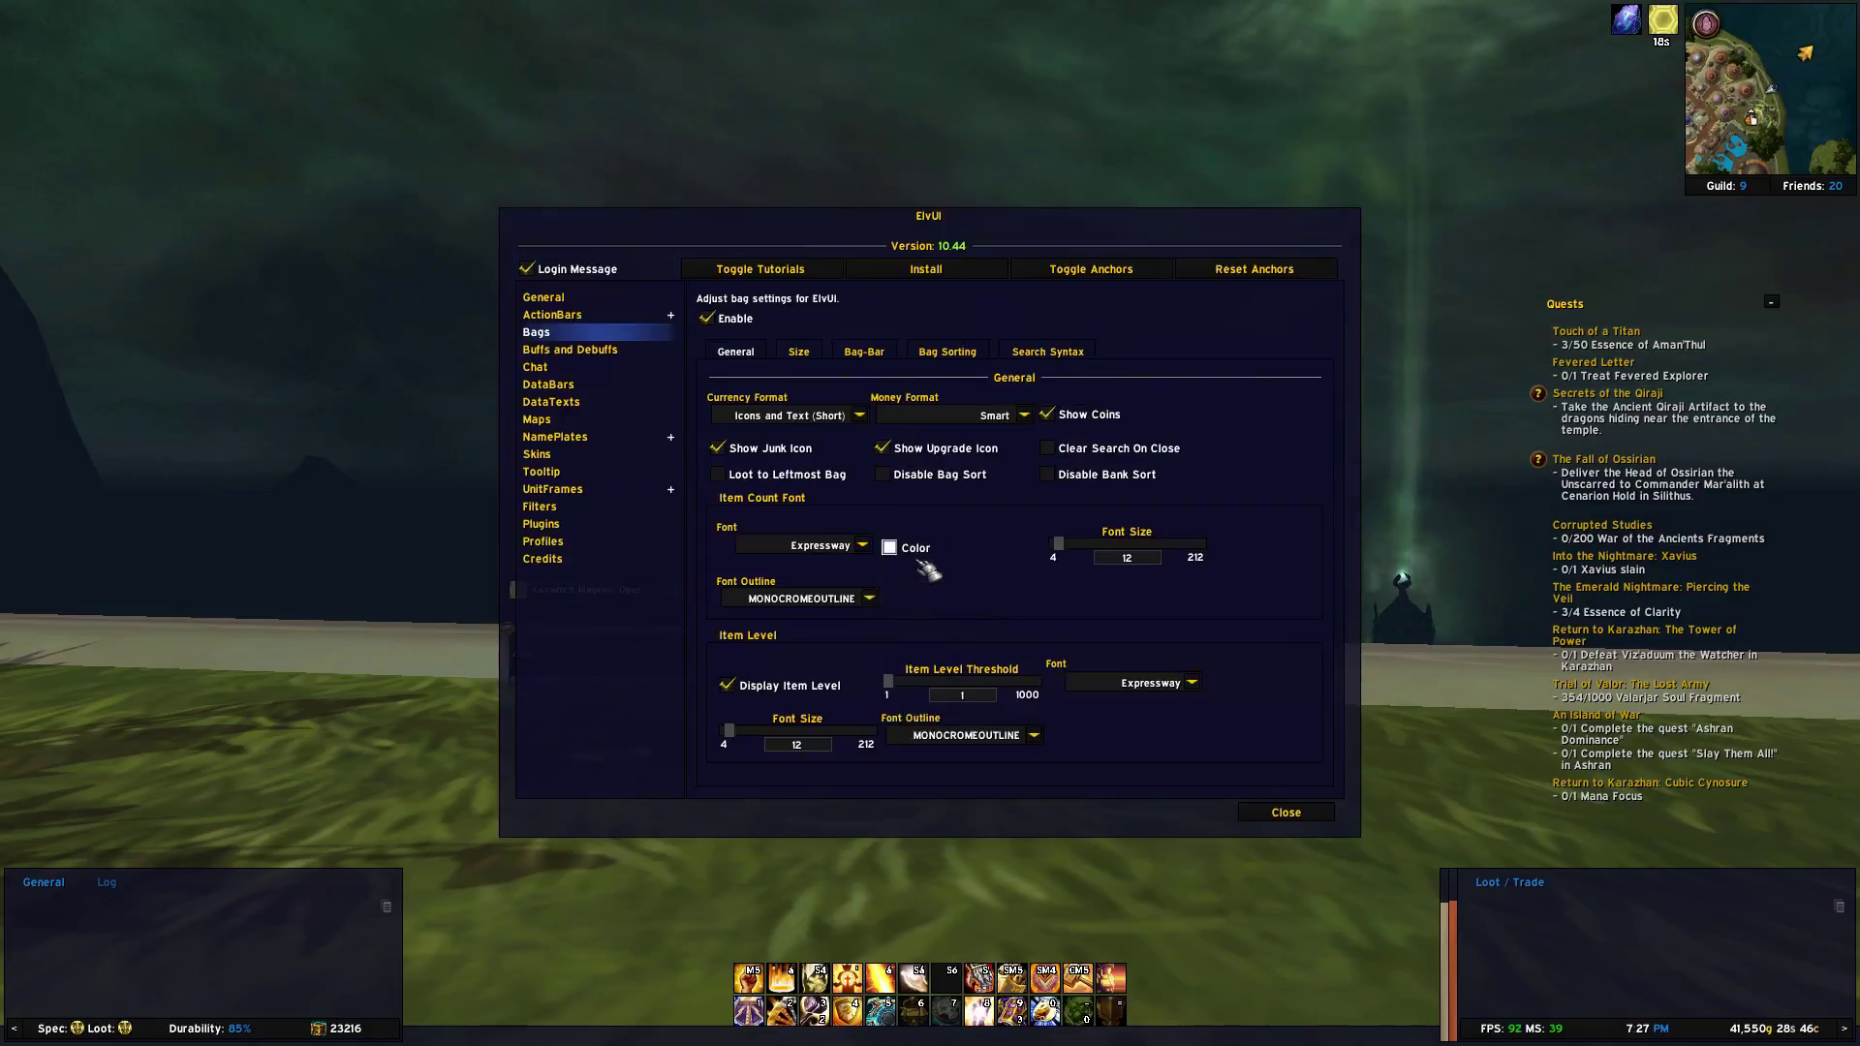
left_click(1090, 269)
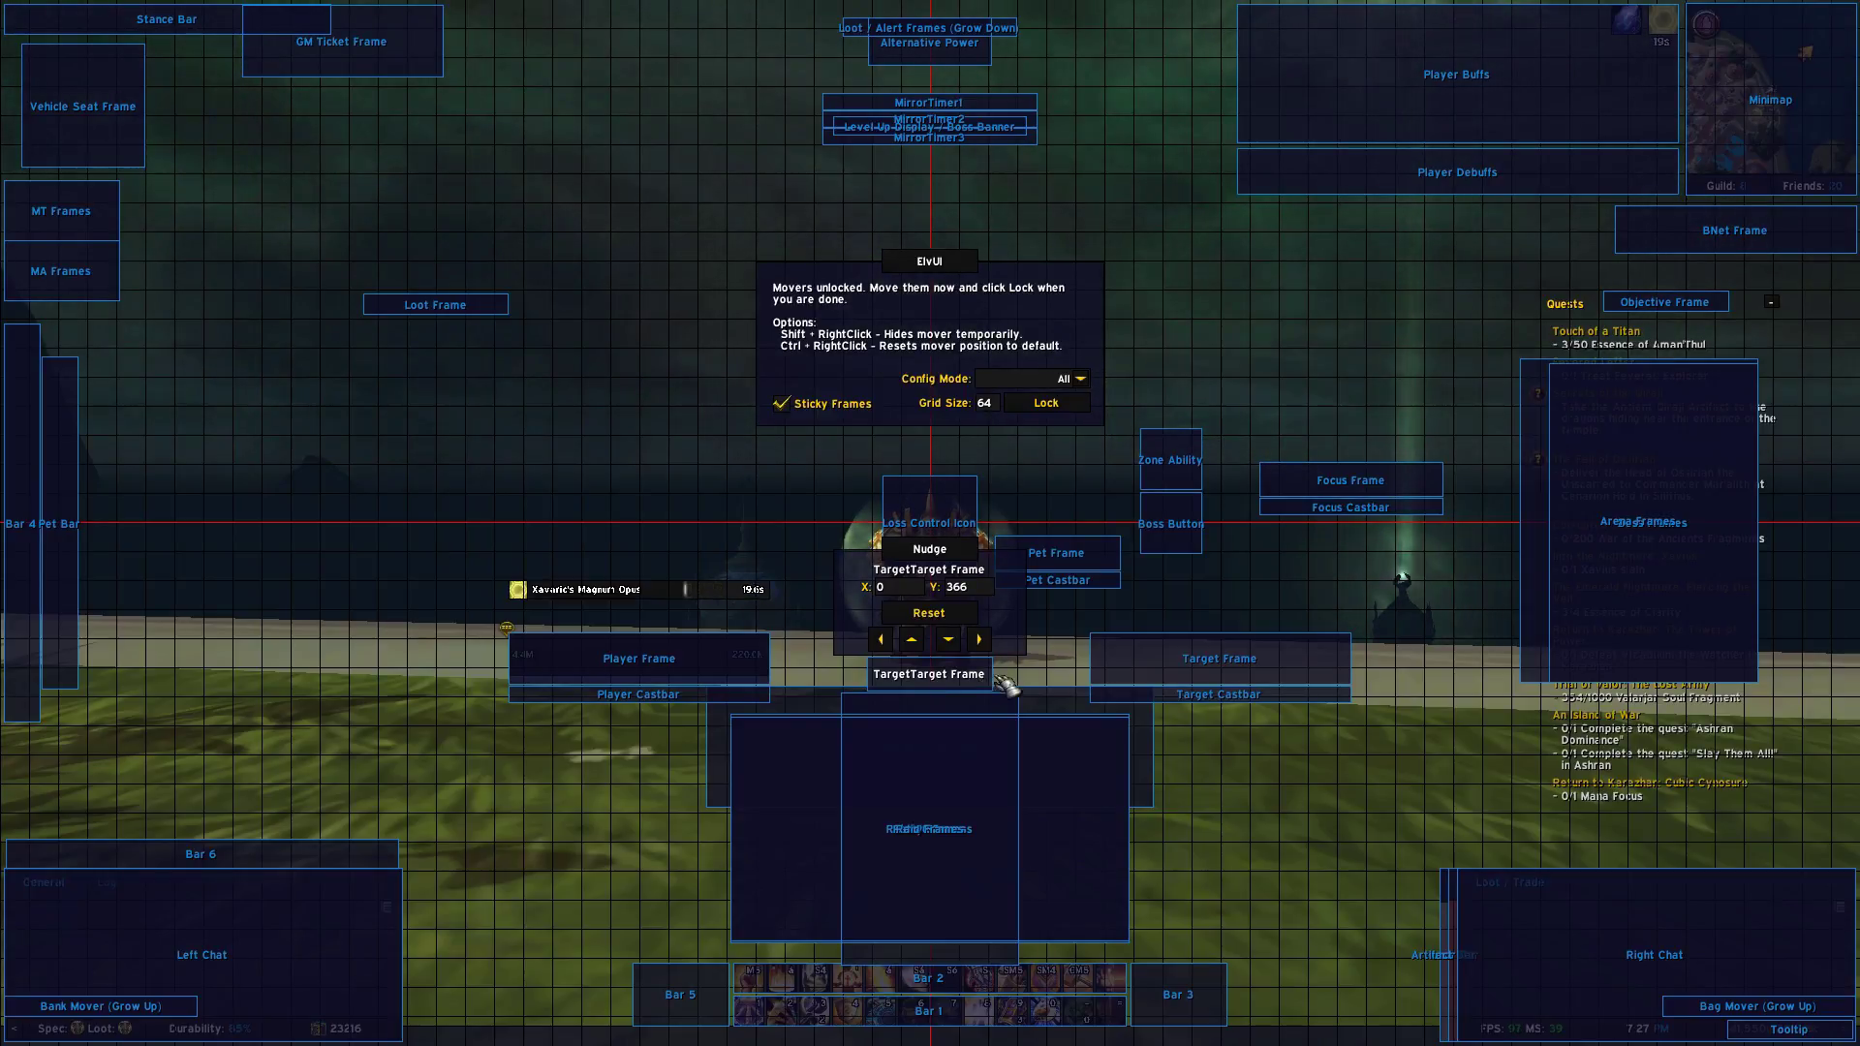
mouse_move(1114, 673)
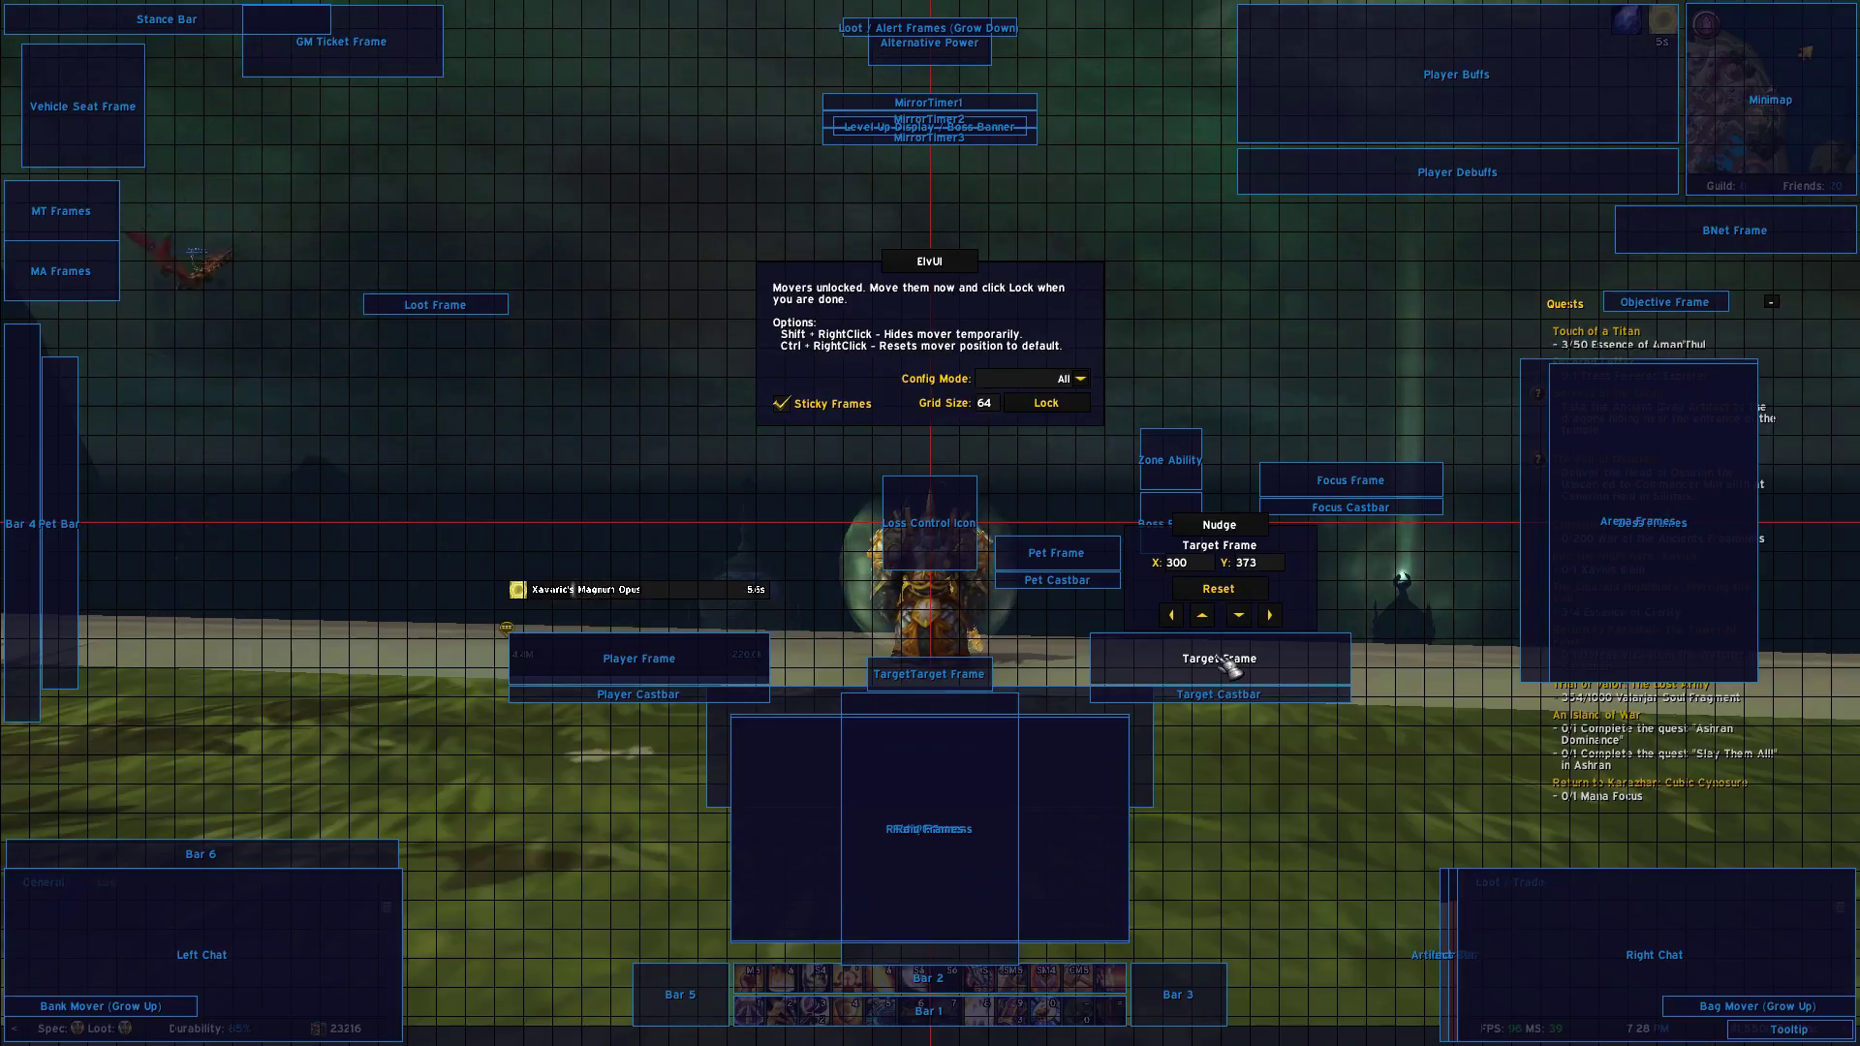
left_click(1046, 402)
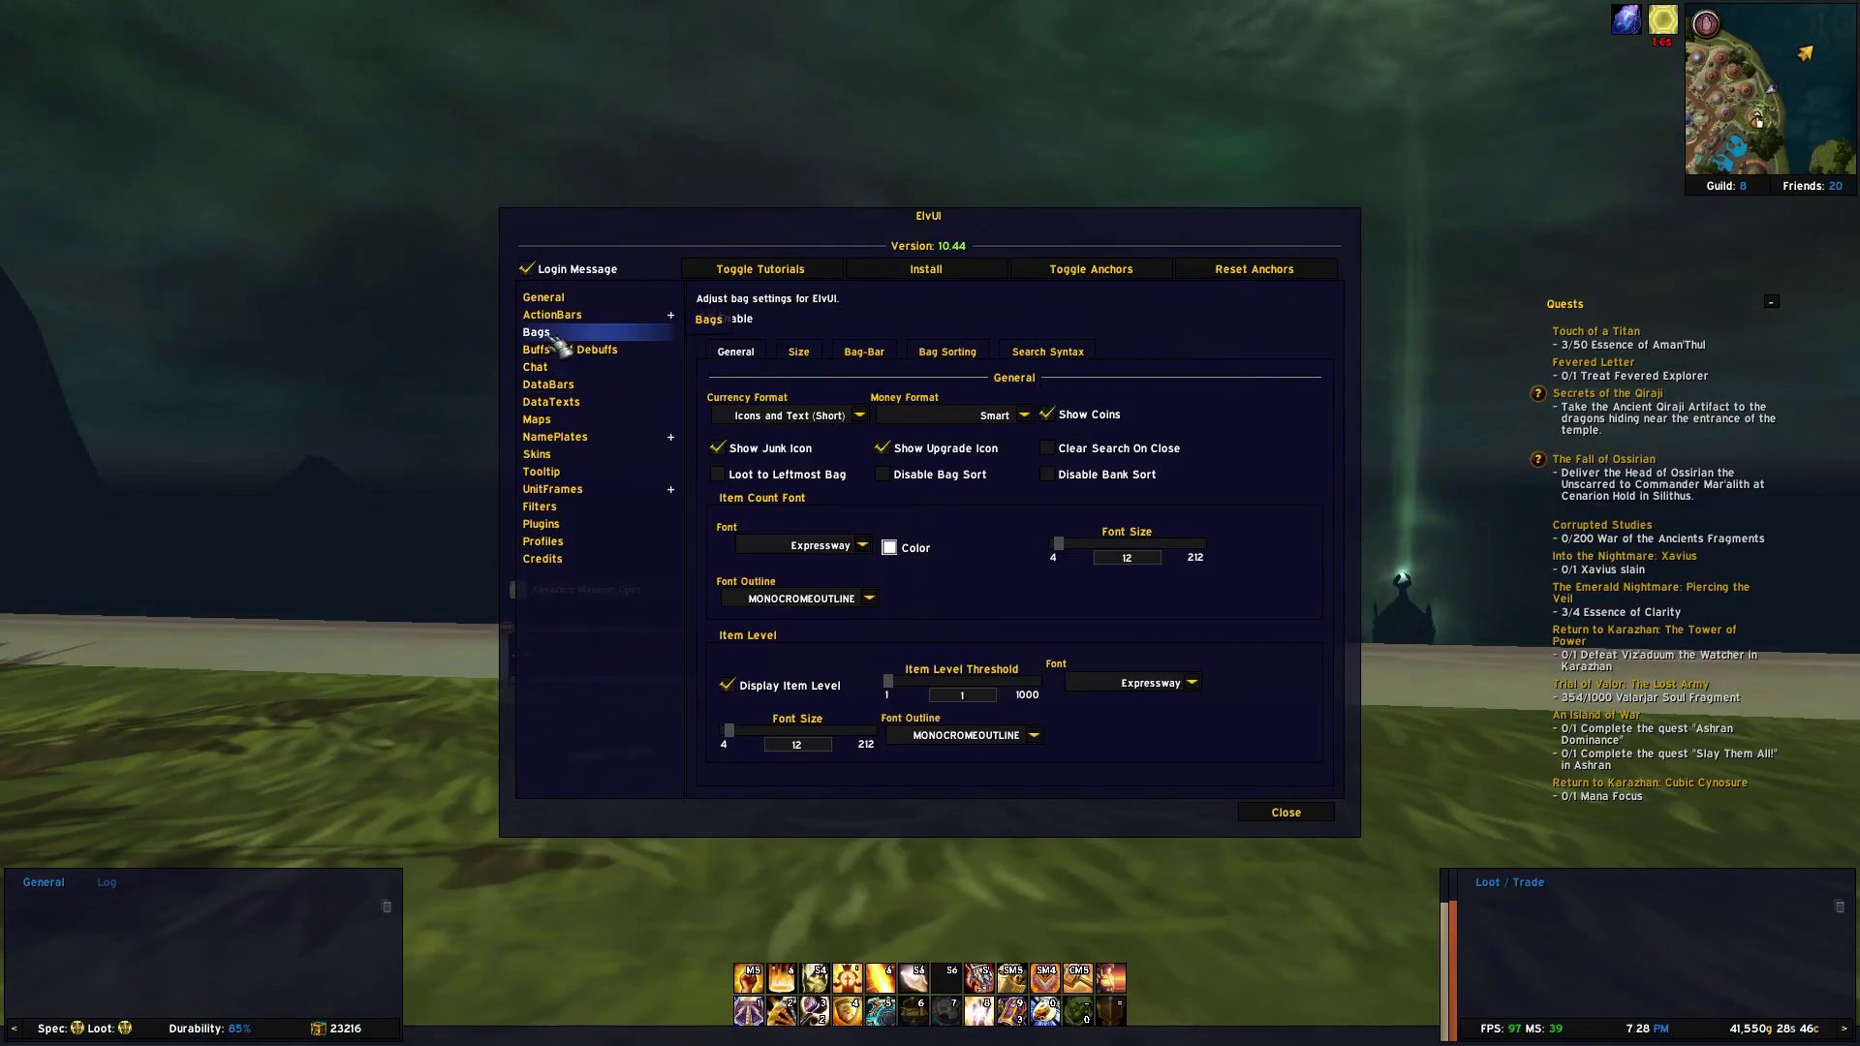
- With bags open for preview, set the Item Count and Item Level font outlines to OUTLINE
key("b")
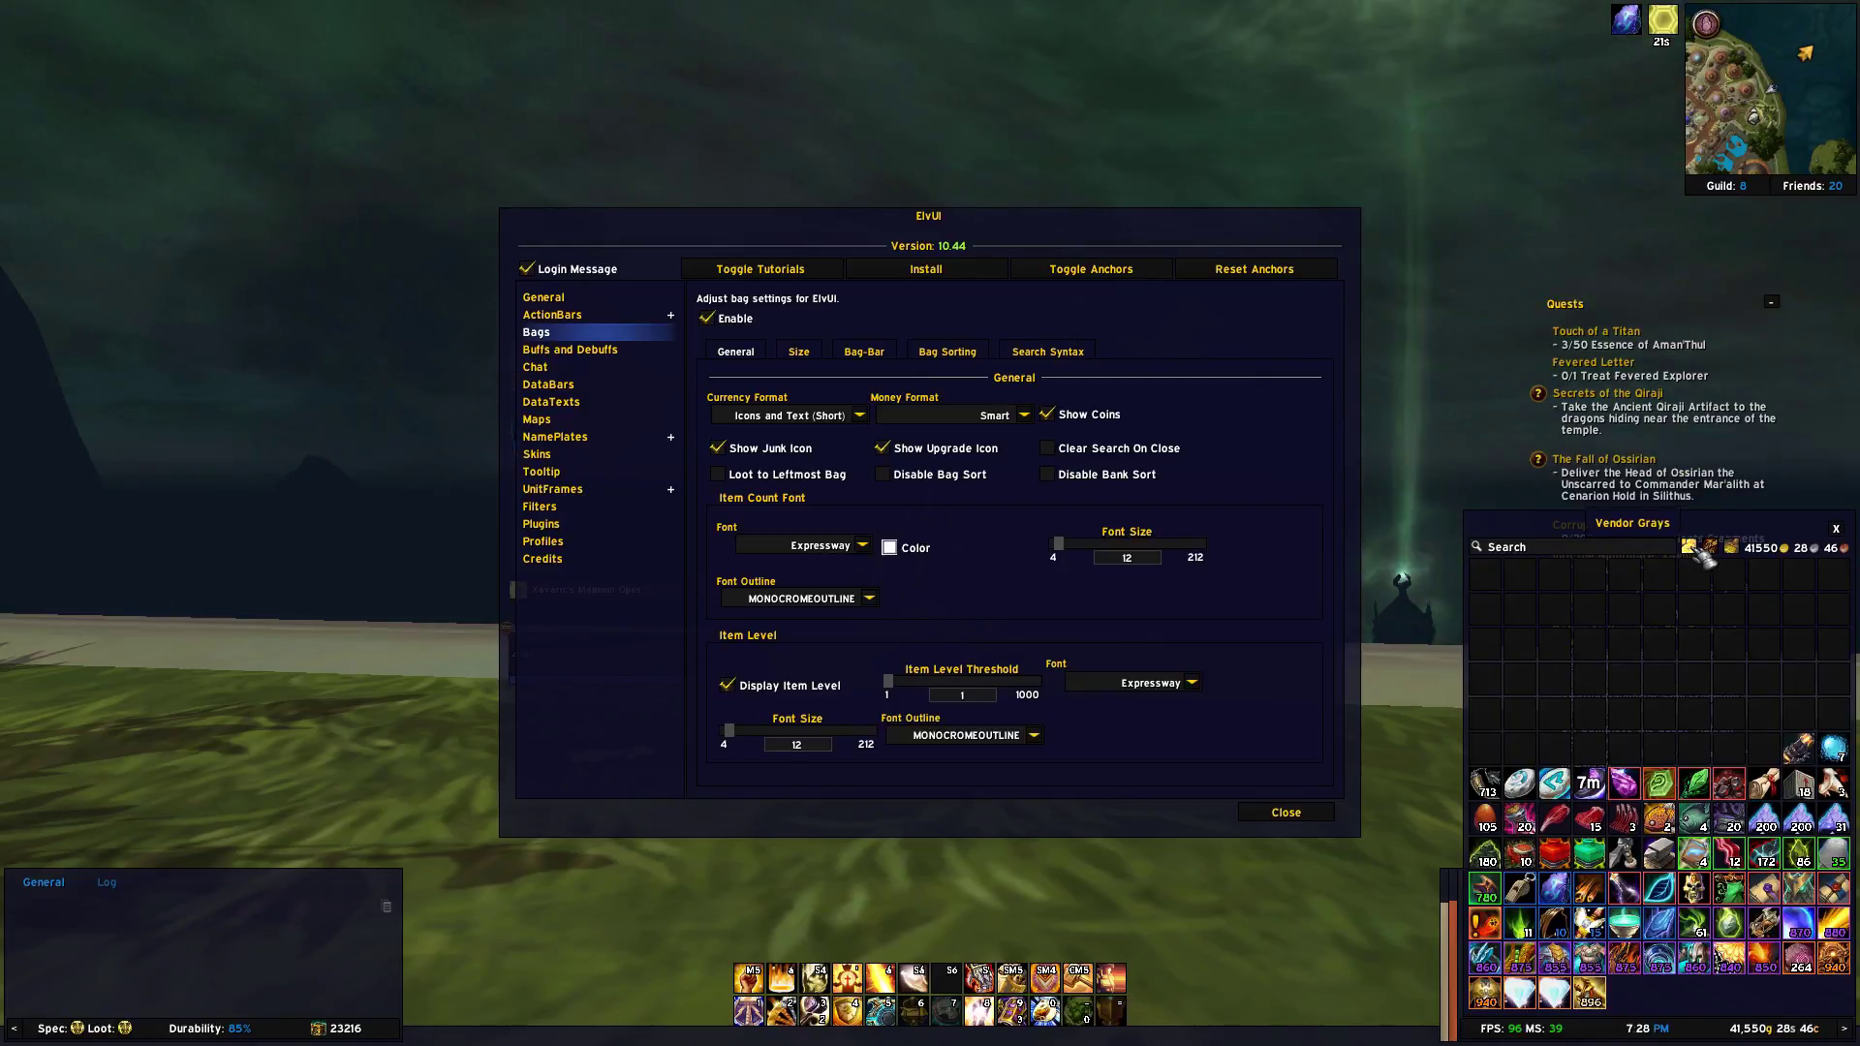
left_click(1713, 546)
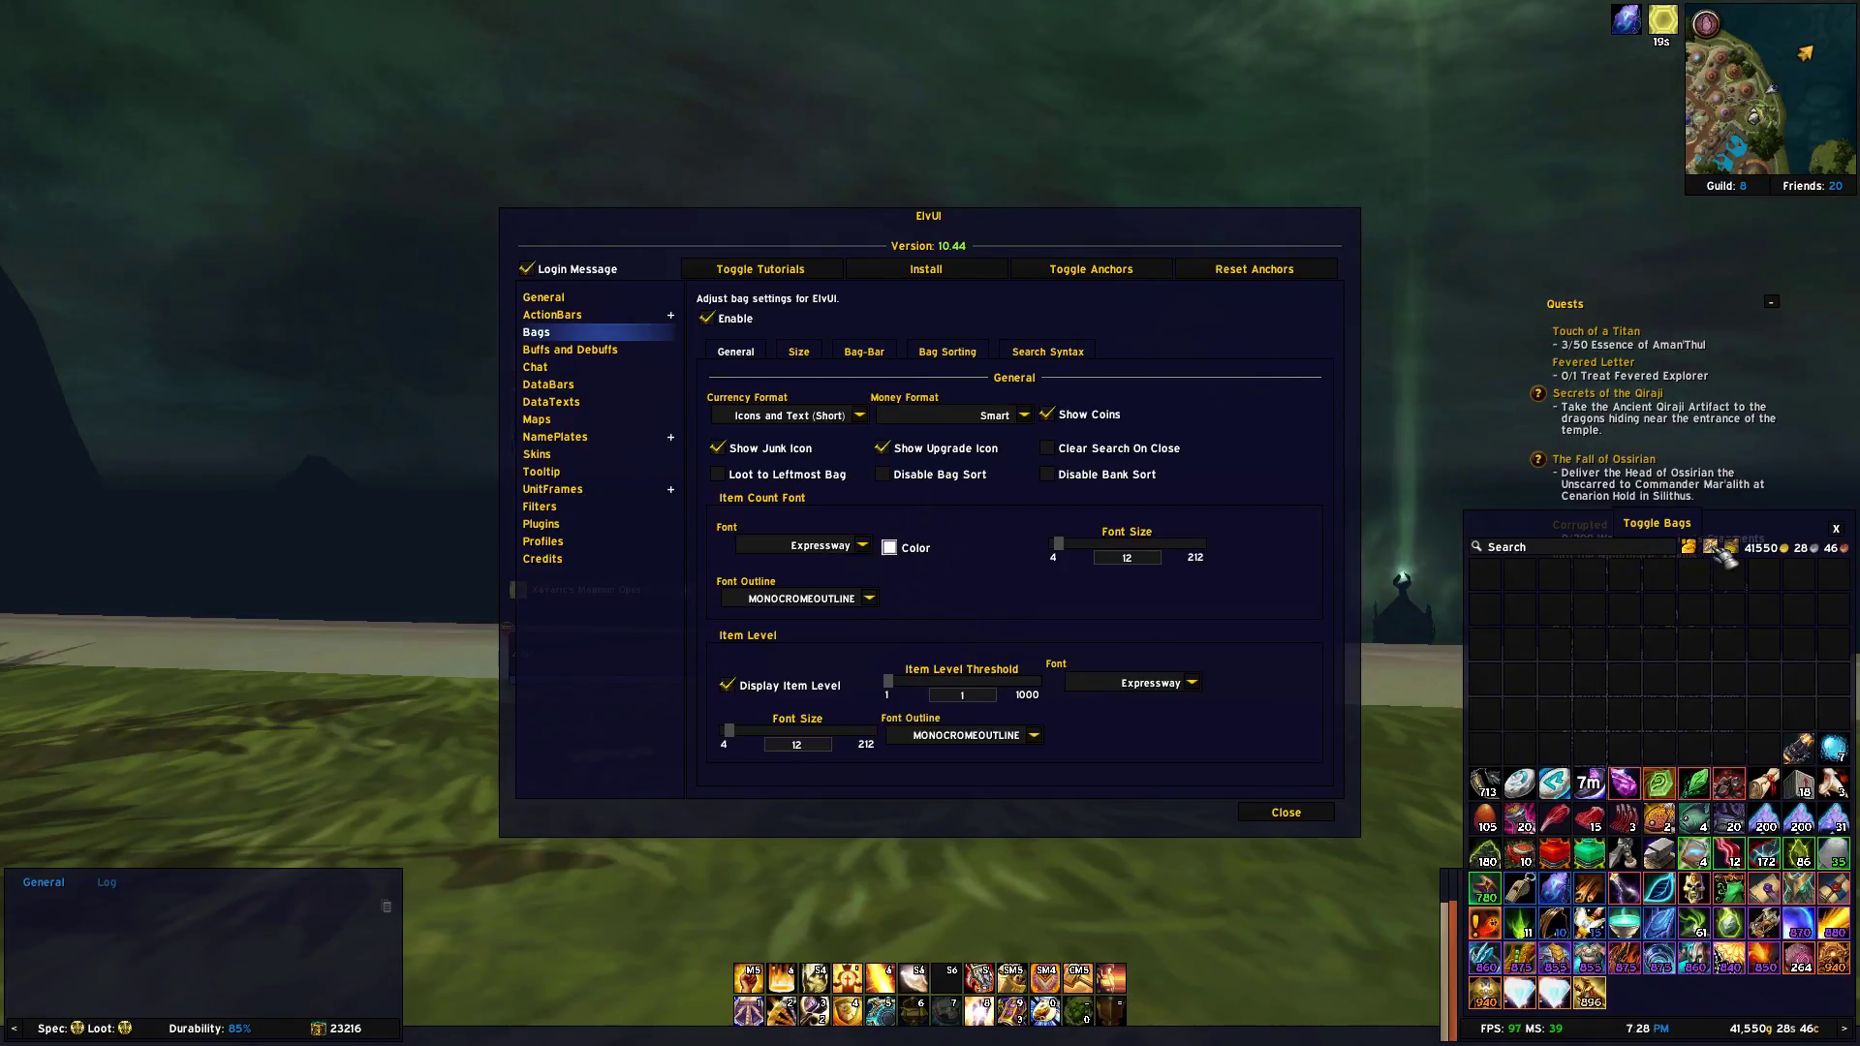
left_click(1713, 545)
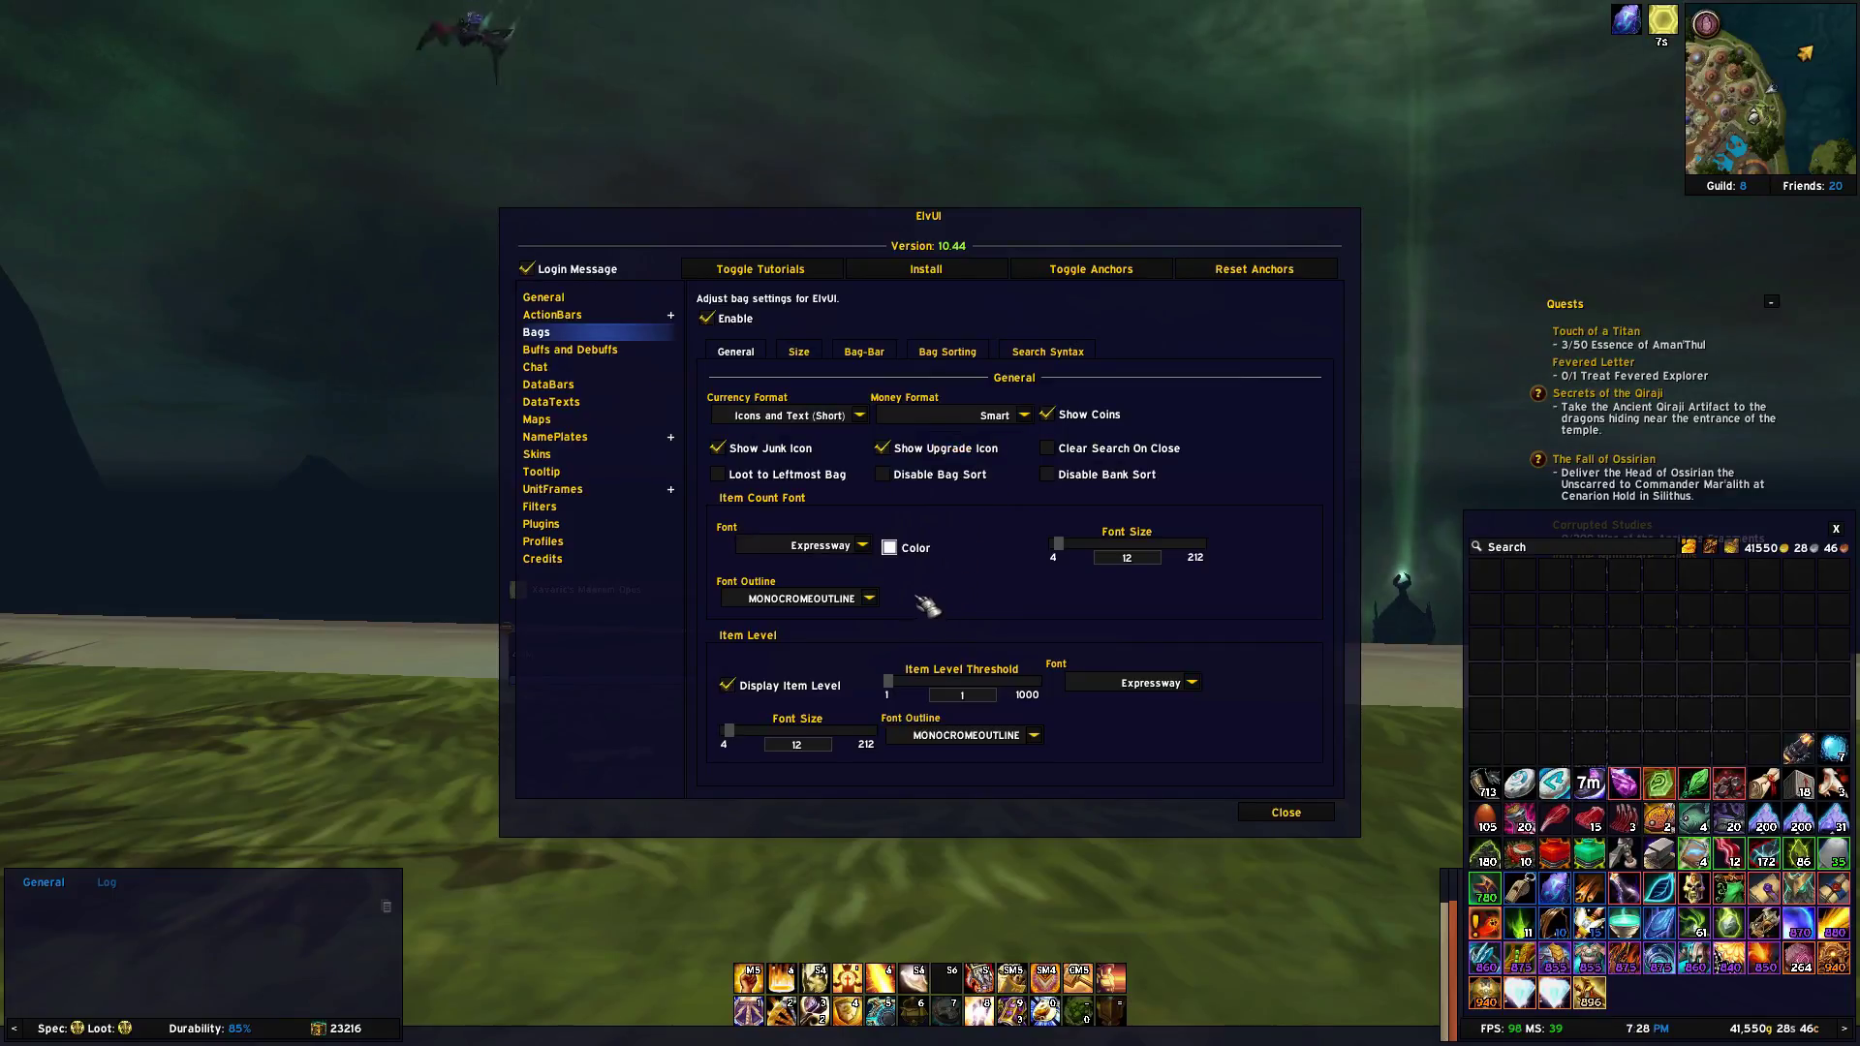
left_click(869, 598)
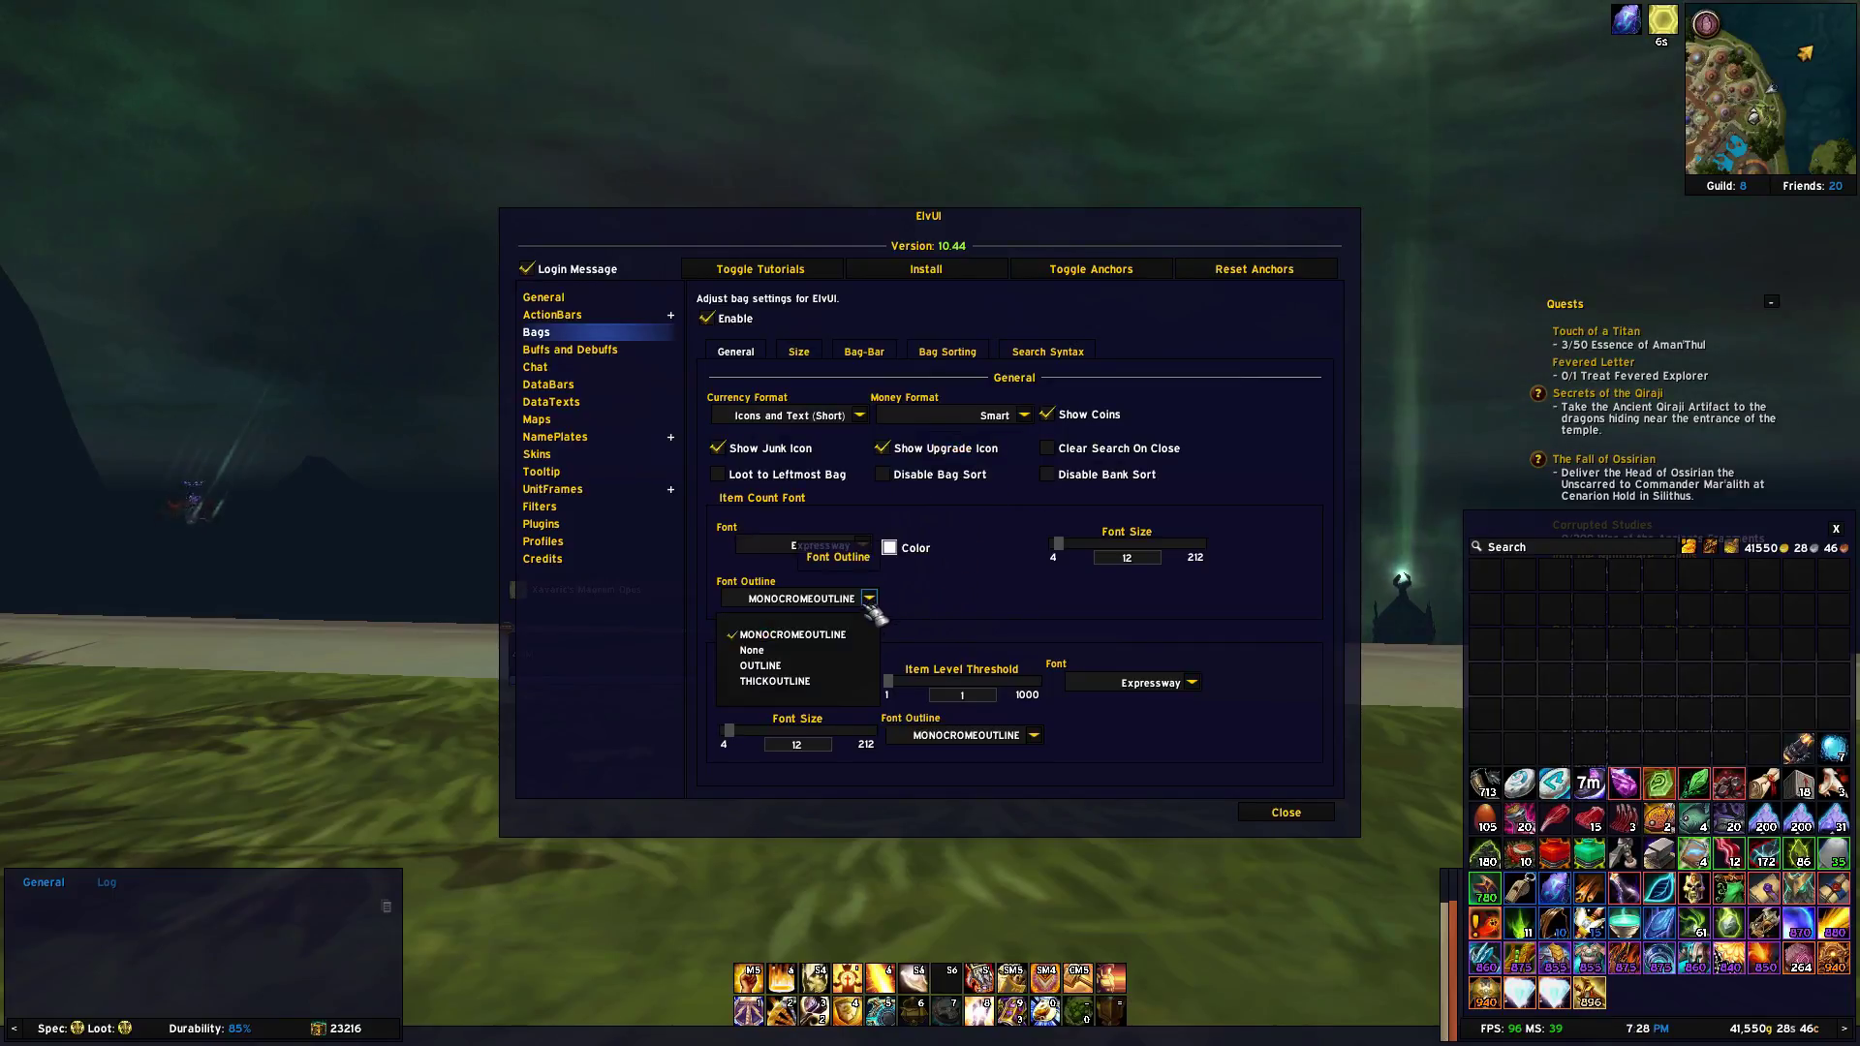
left_click(802, 668)
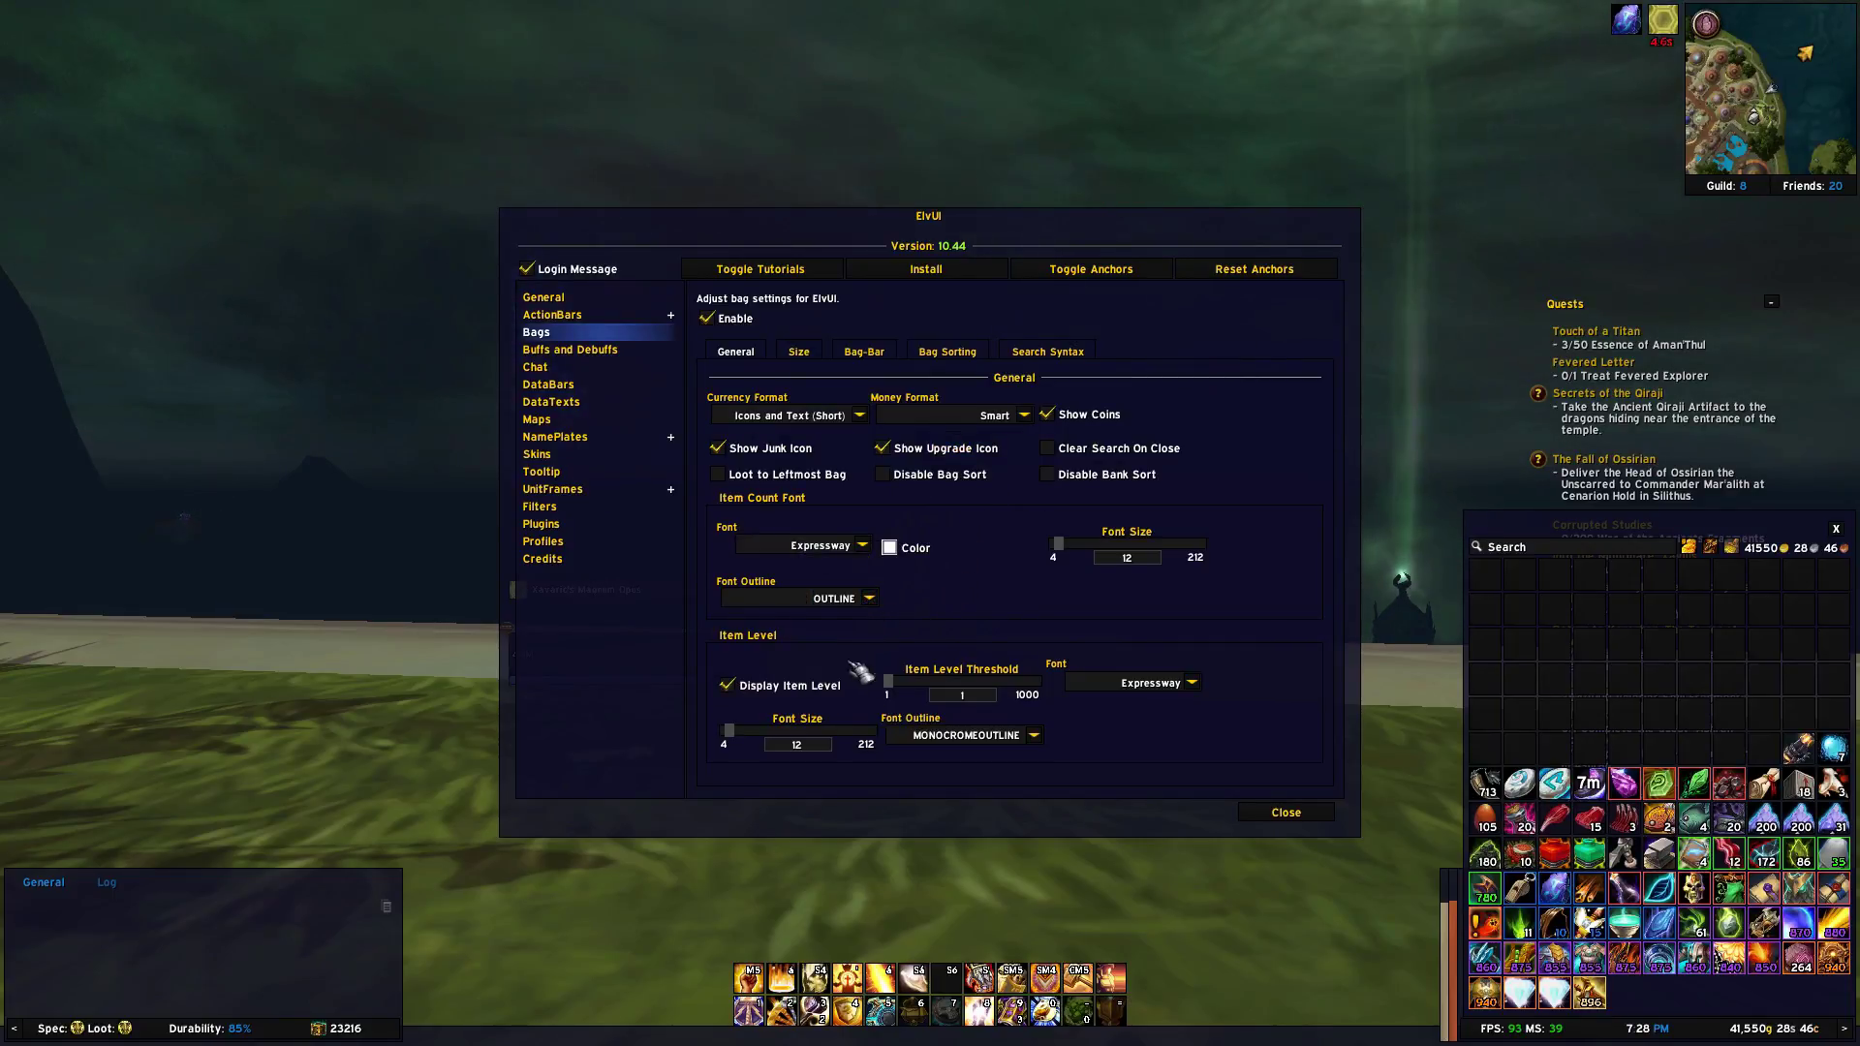
left_click(1033, 736)
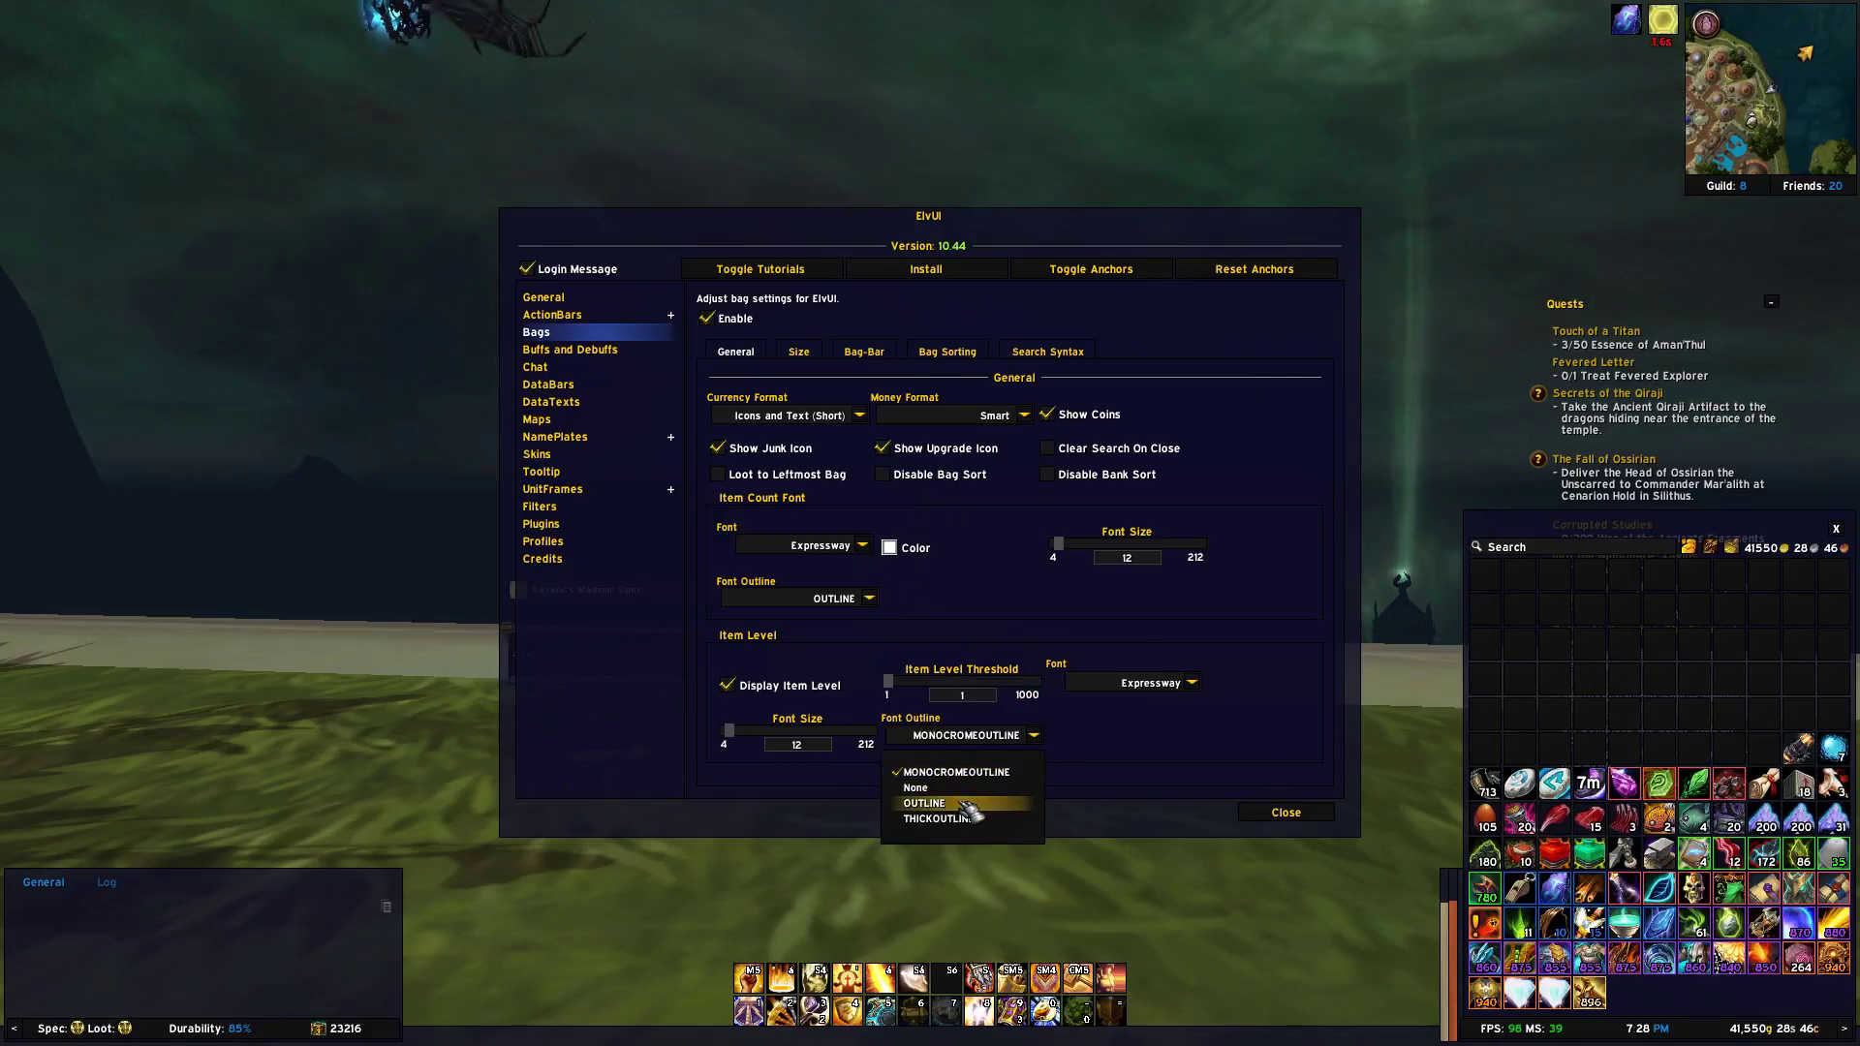
left_click(928, 803)
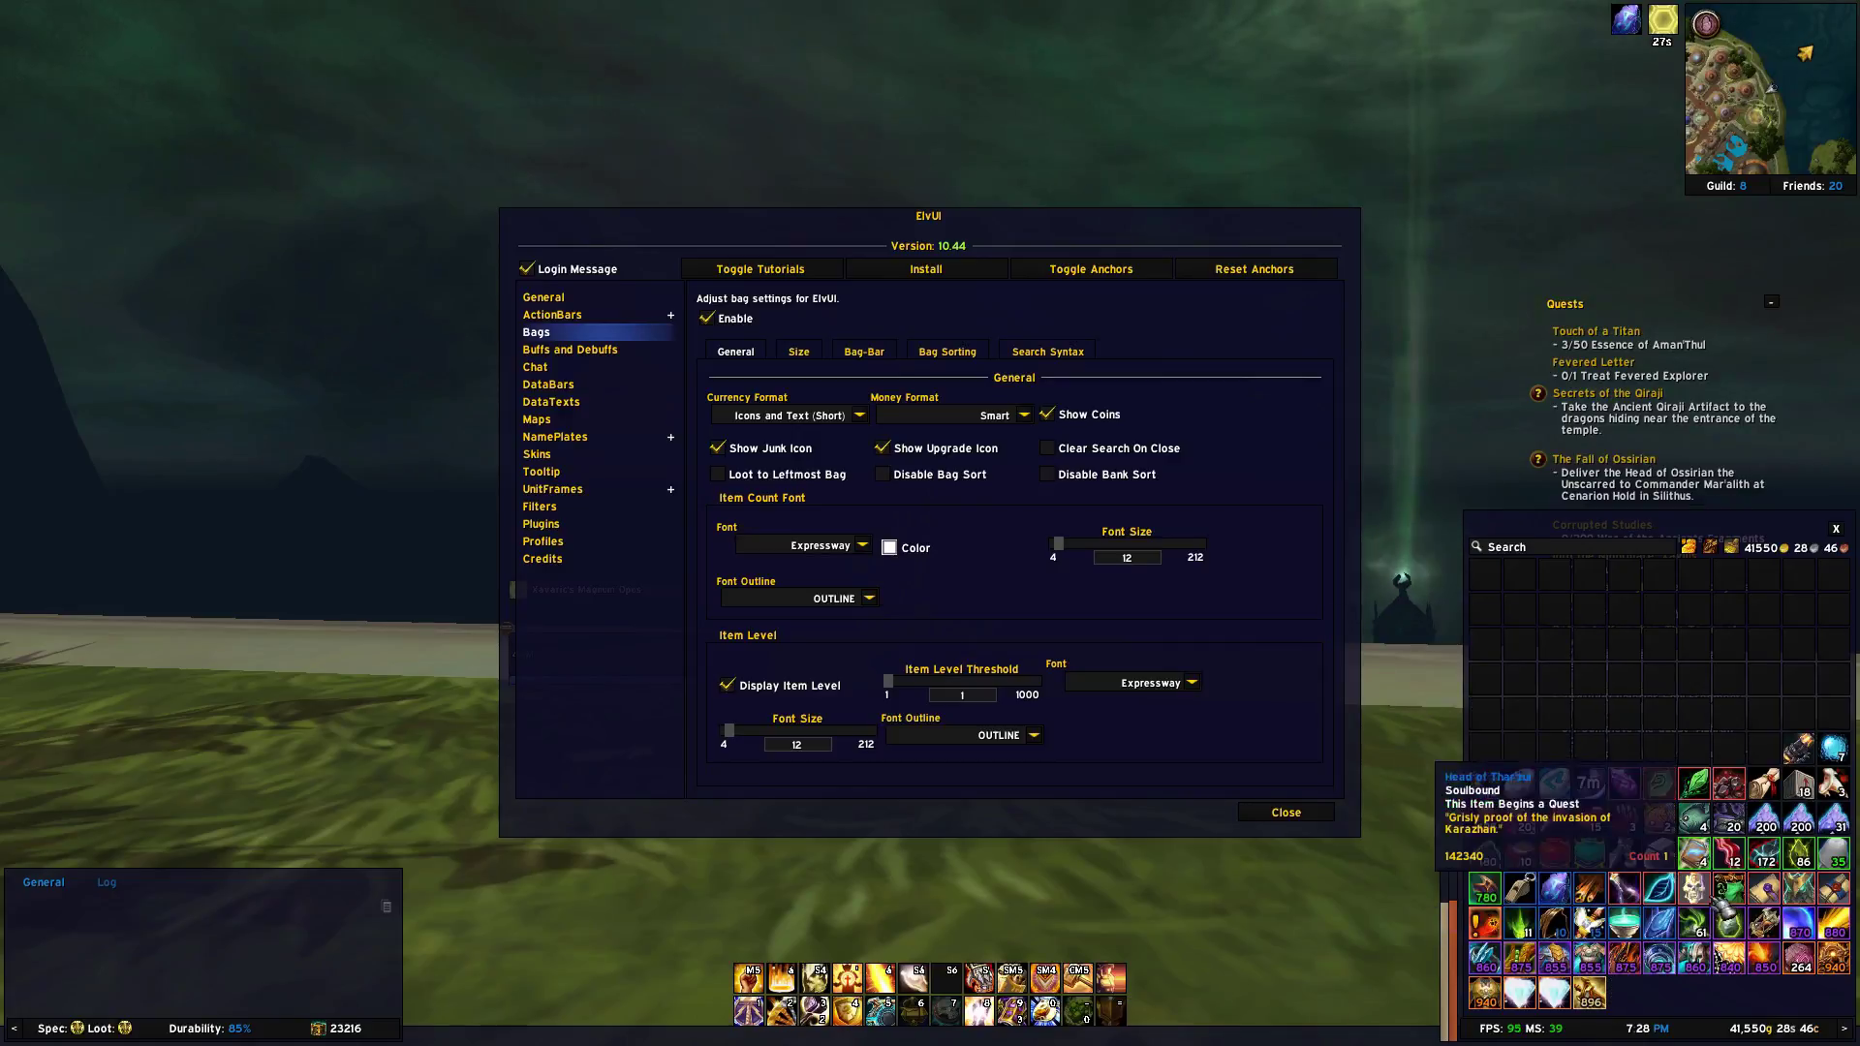
key("b")
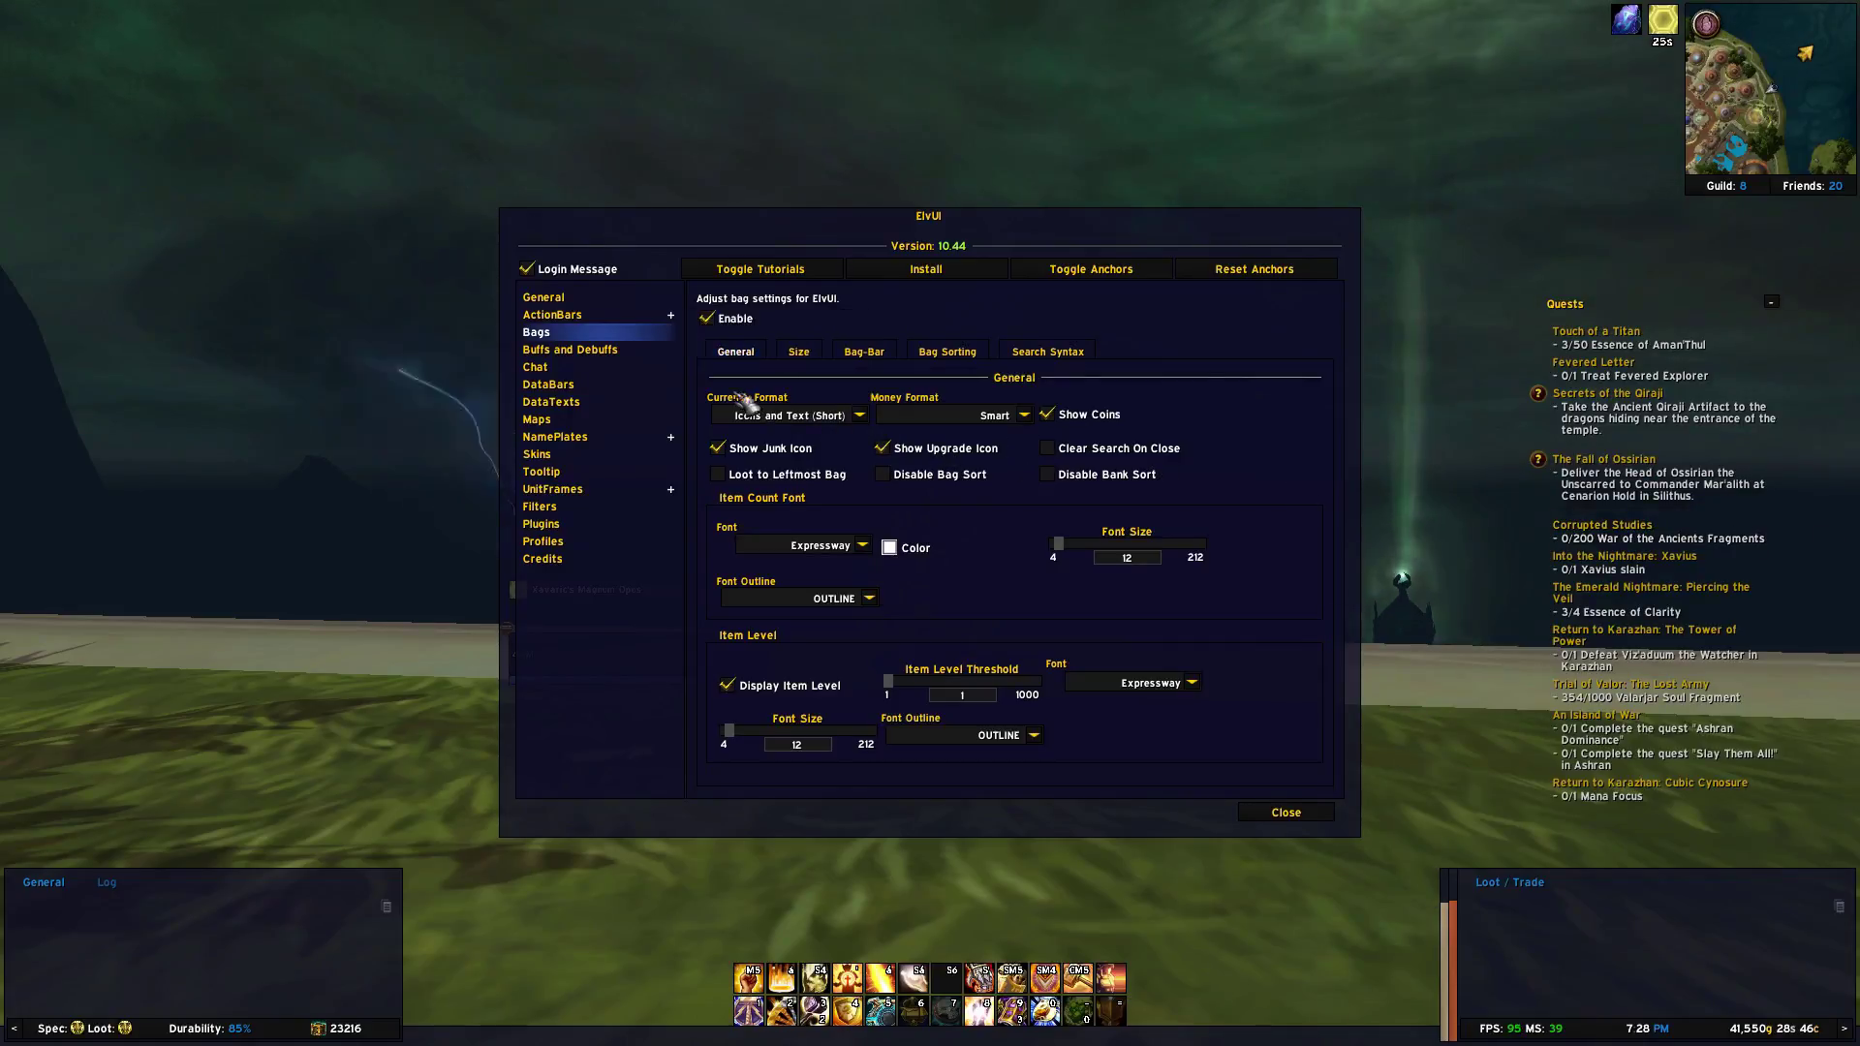
left_click(611, 355)
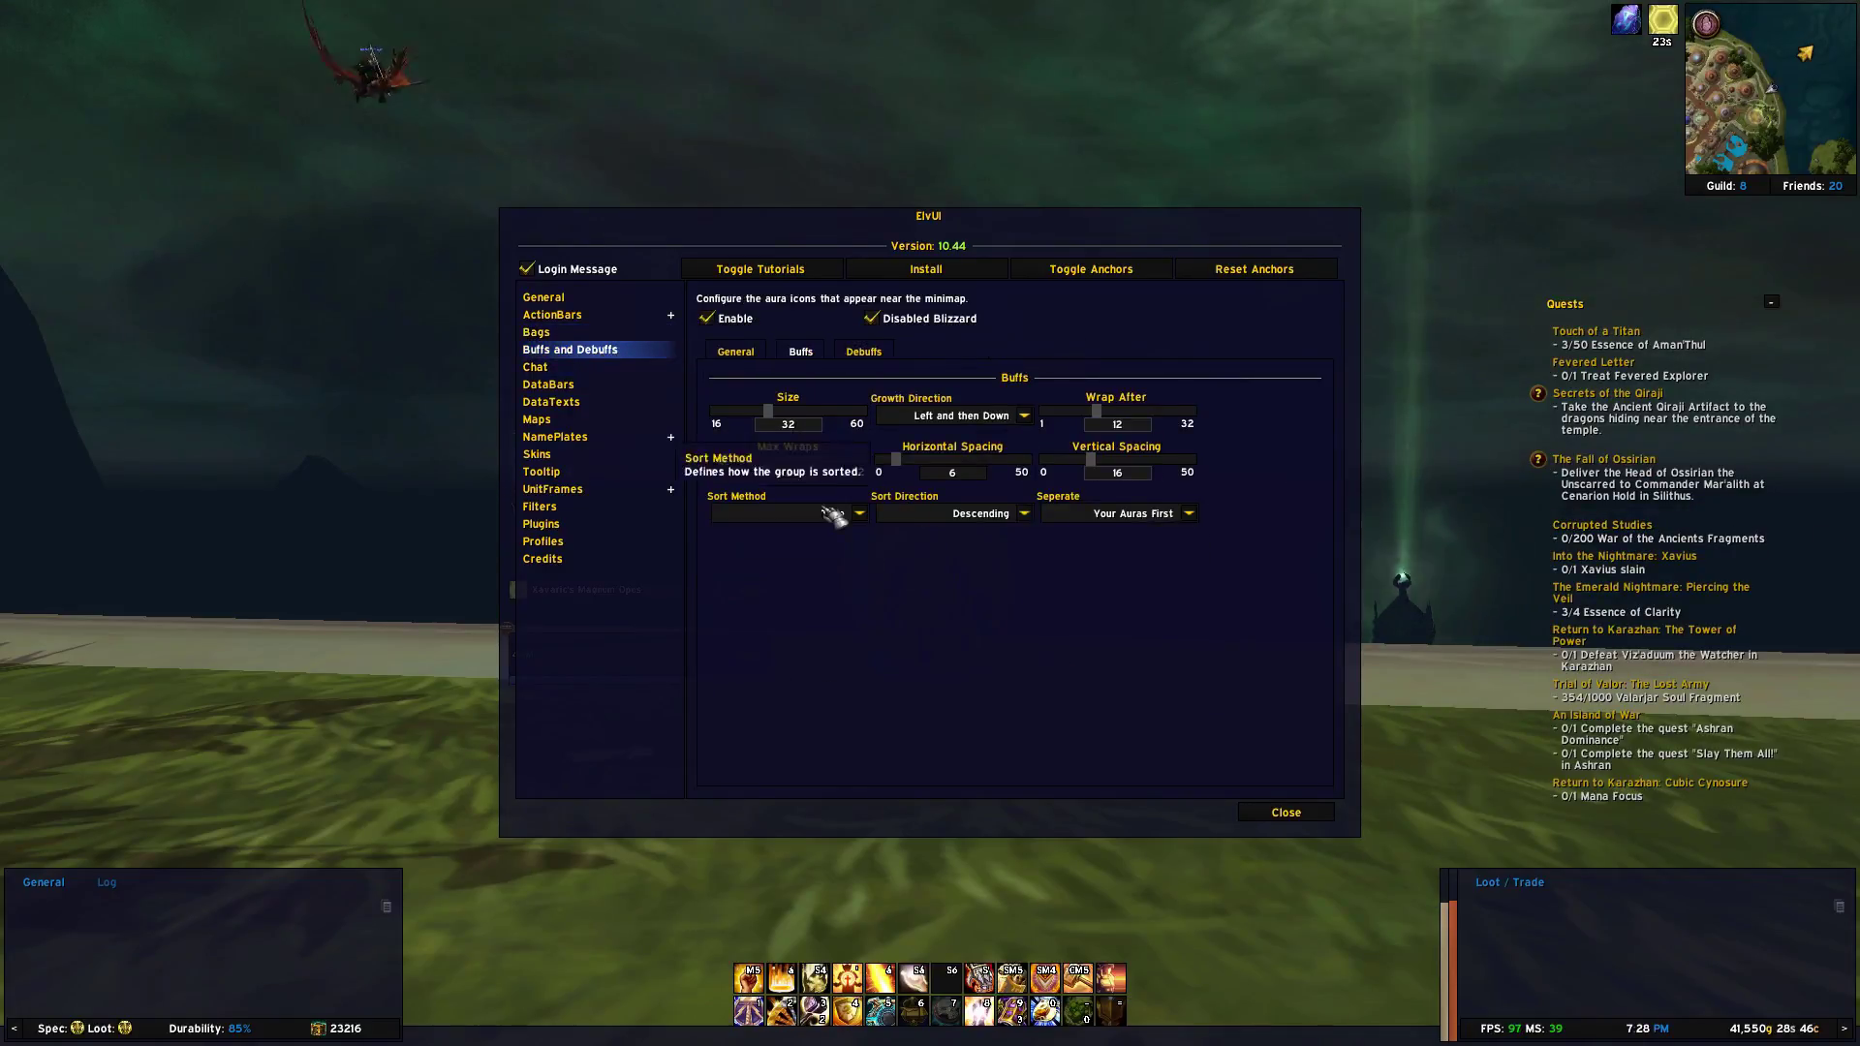
- Review the Buffs and Debuffs General and Buffs tabs, then go to the Chat settings
left_click(738, 356)
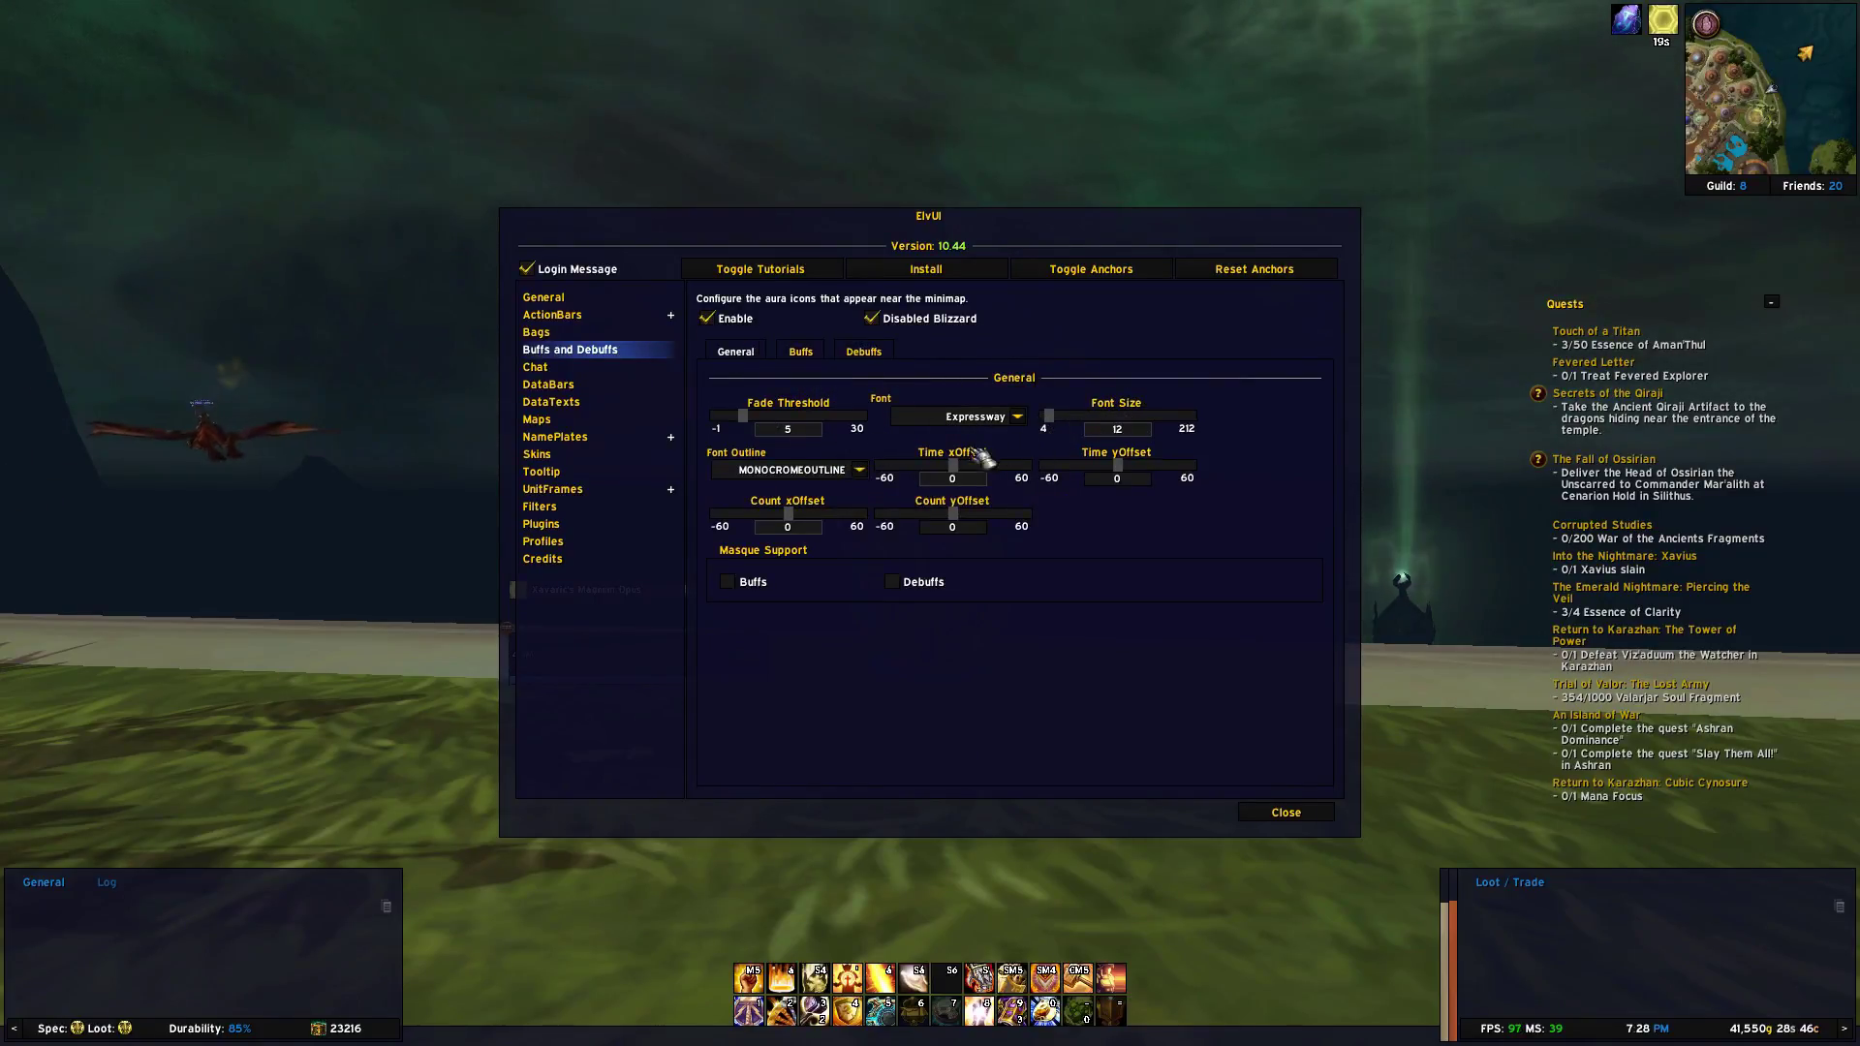
left_click(812, 355)
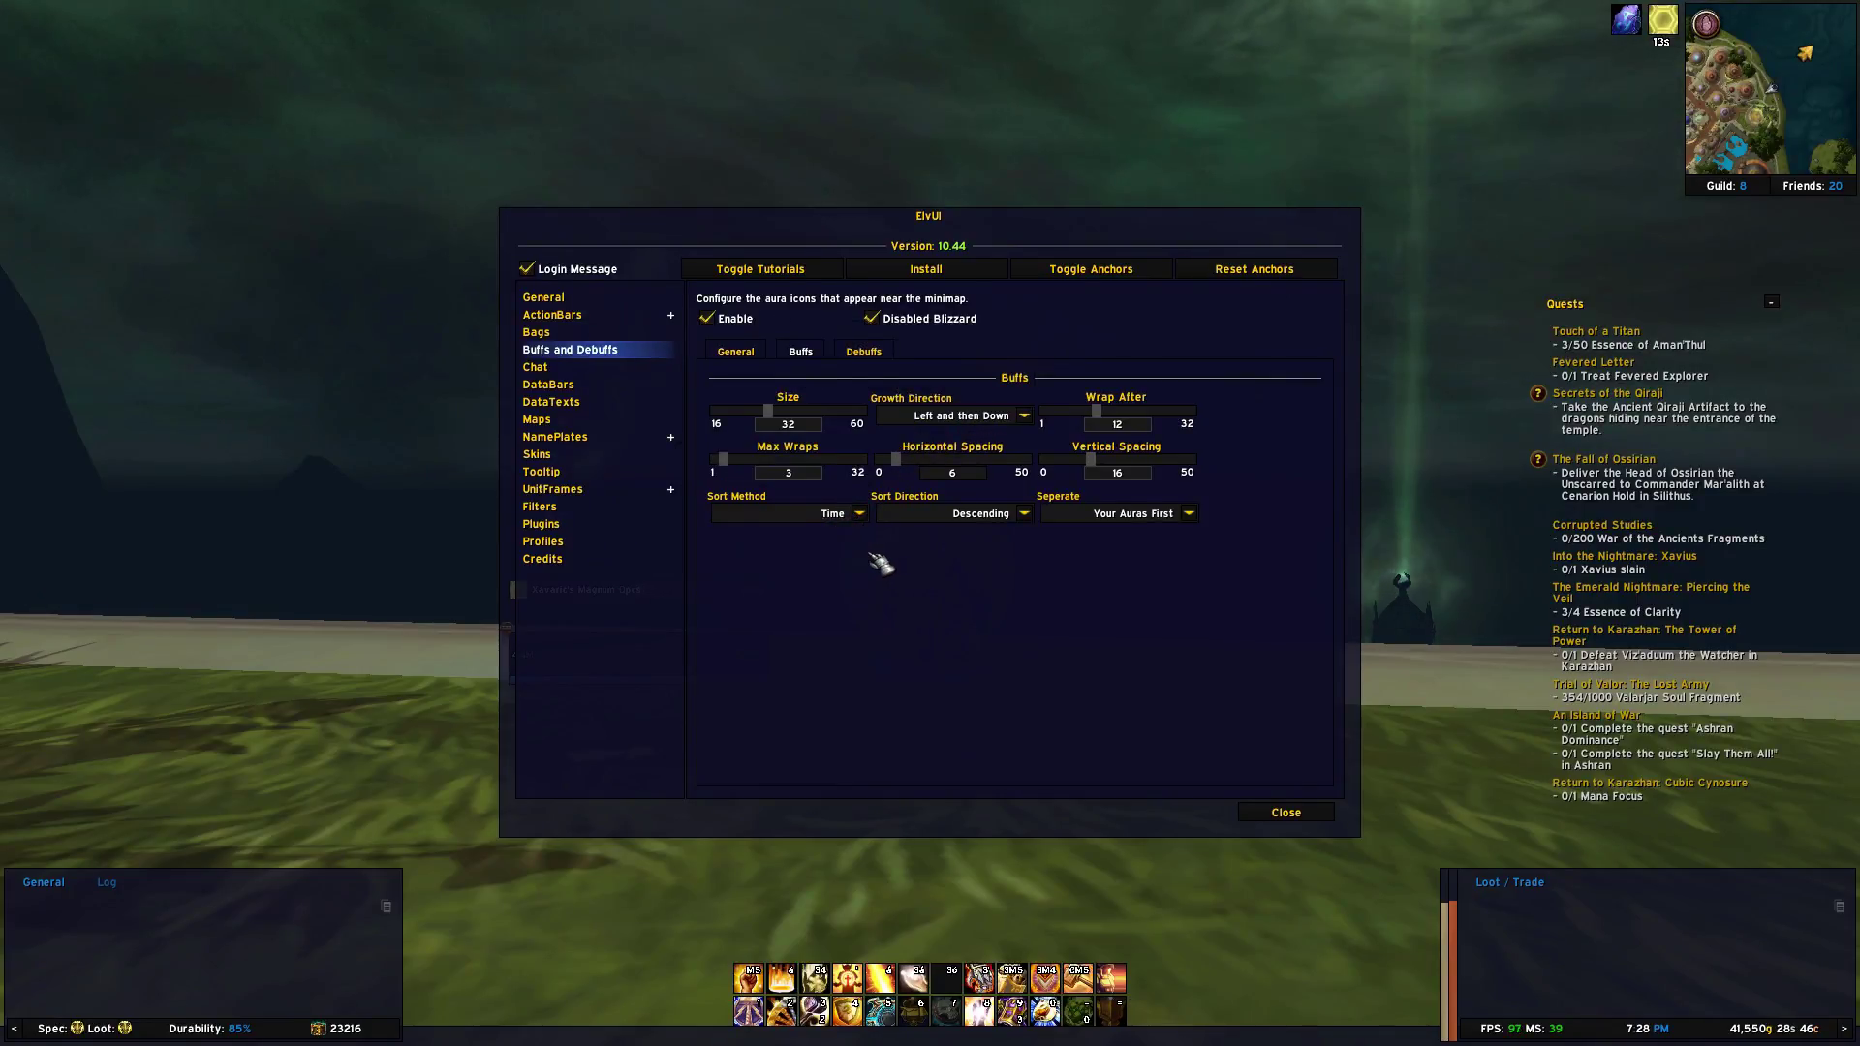
left_click(611, 368)
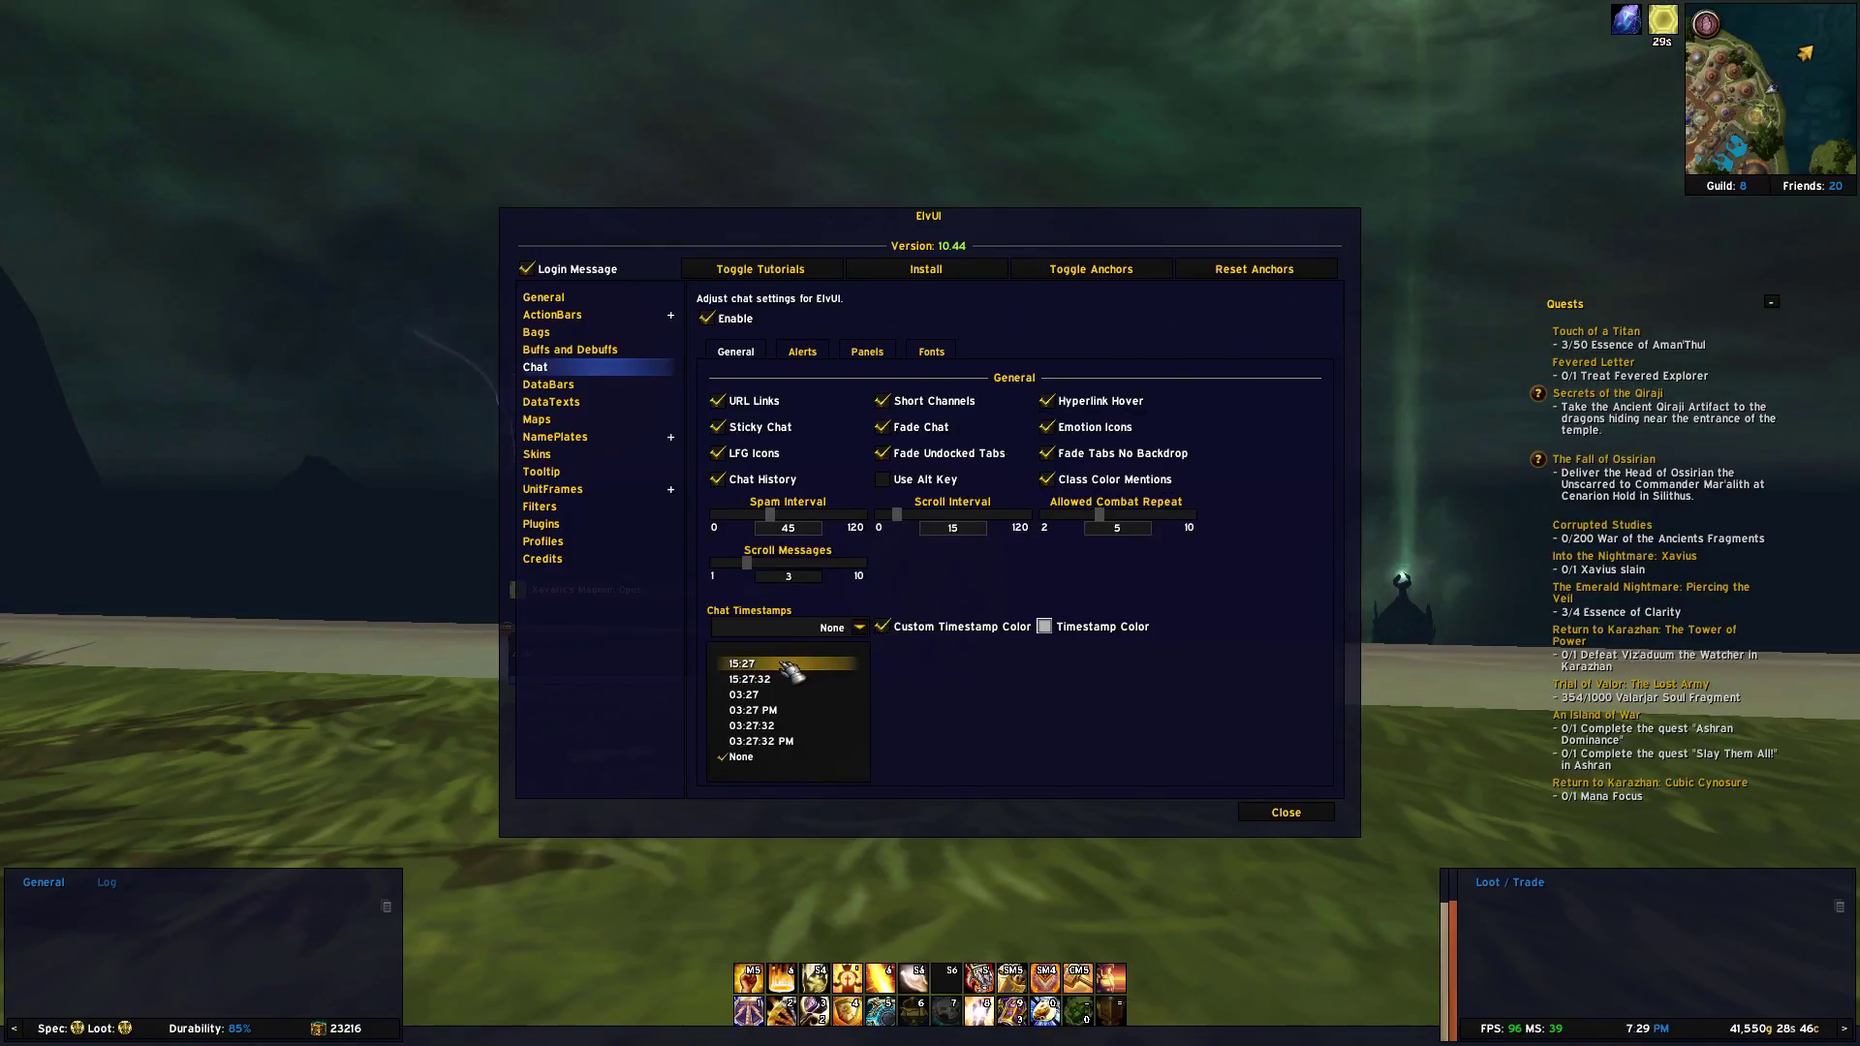
- Set chat timestamps to 15:27, add %MYNAME% to Keywords, and use the Awww Crap alert sound
left_click(790, 665)
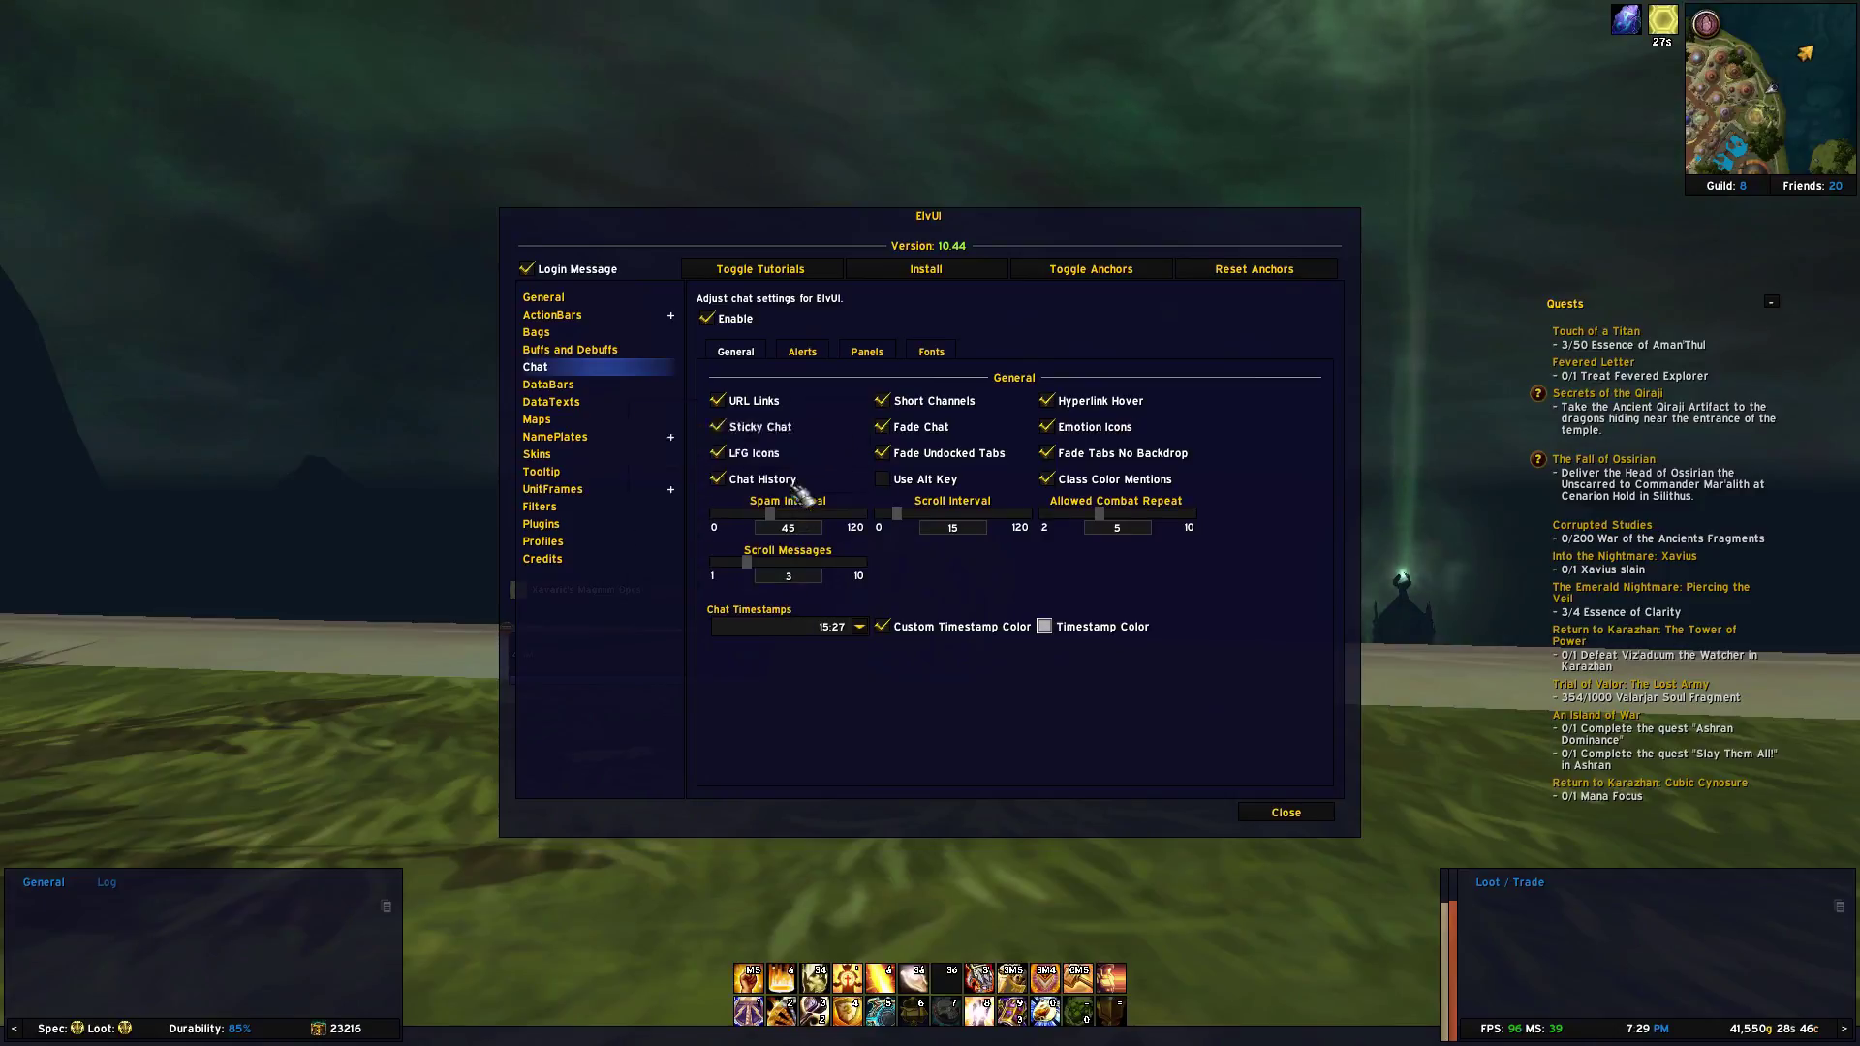
left_click(802, 352)
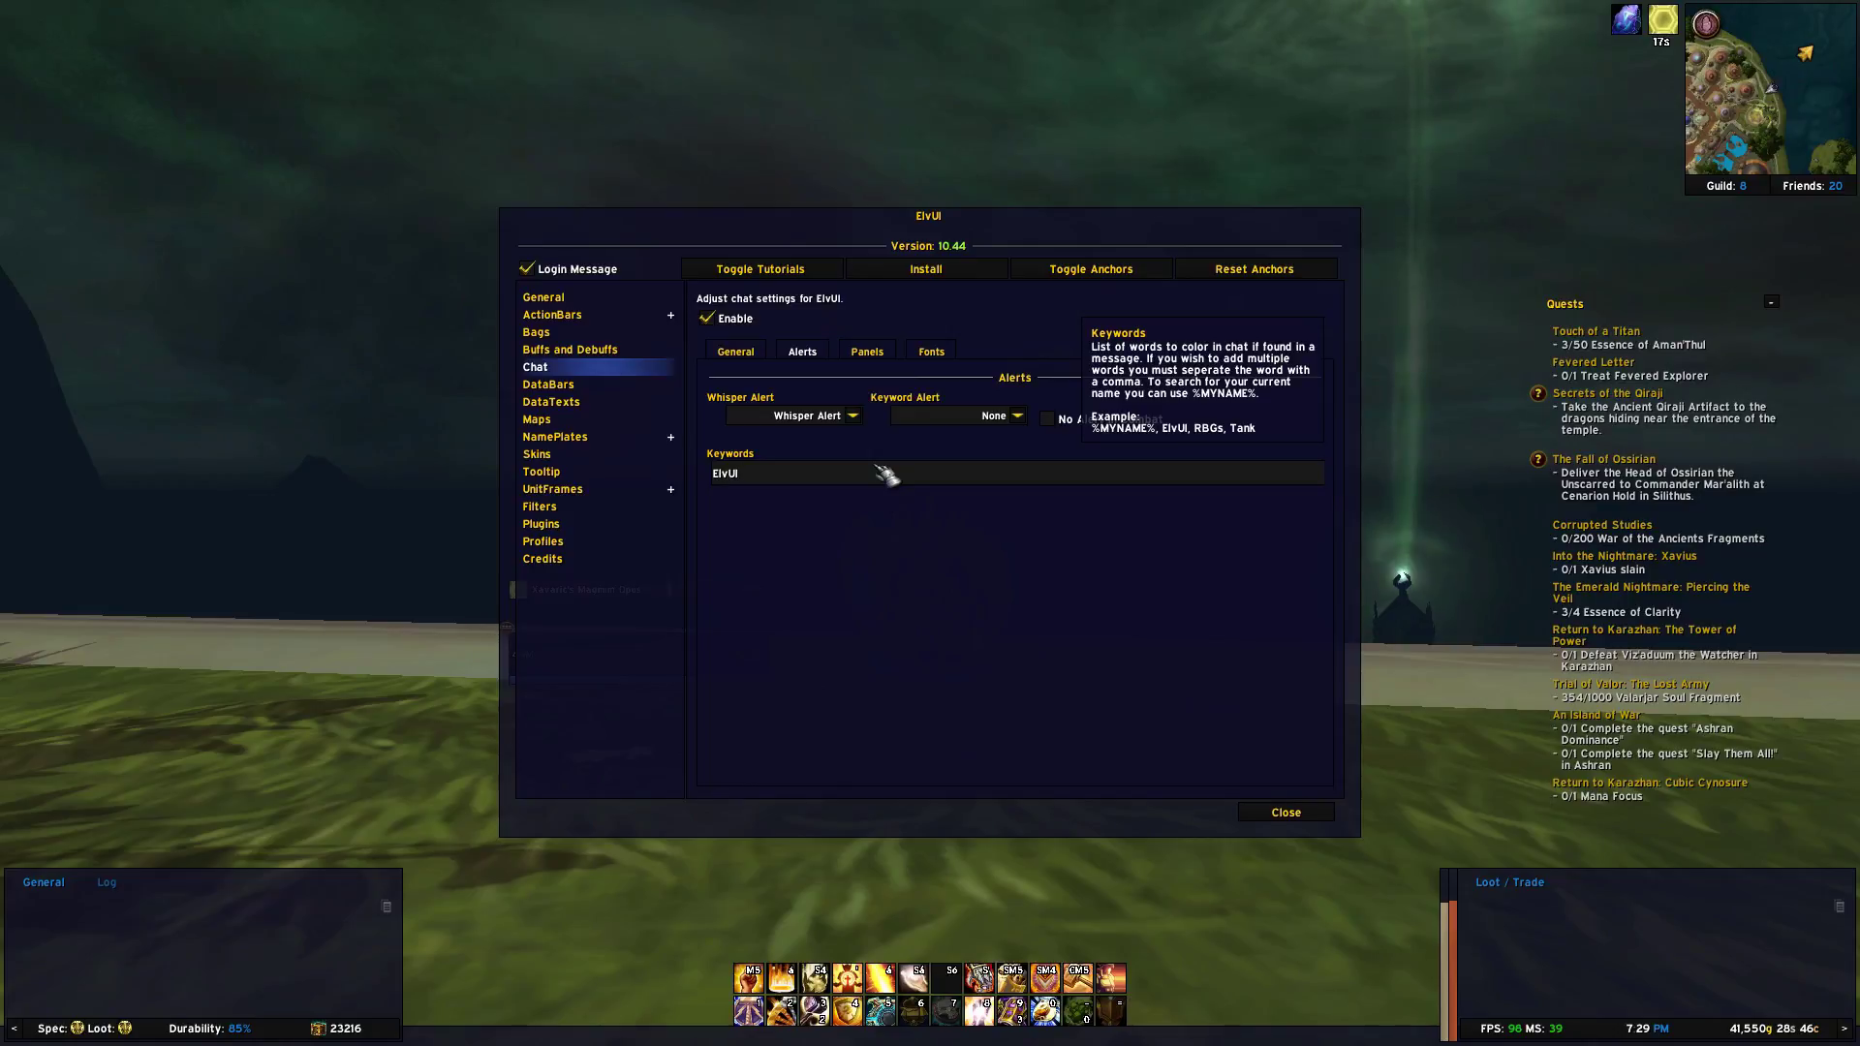
type(", %")
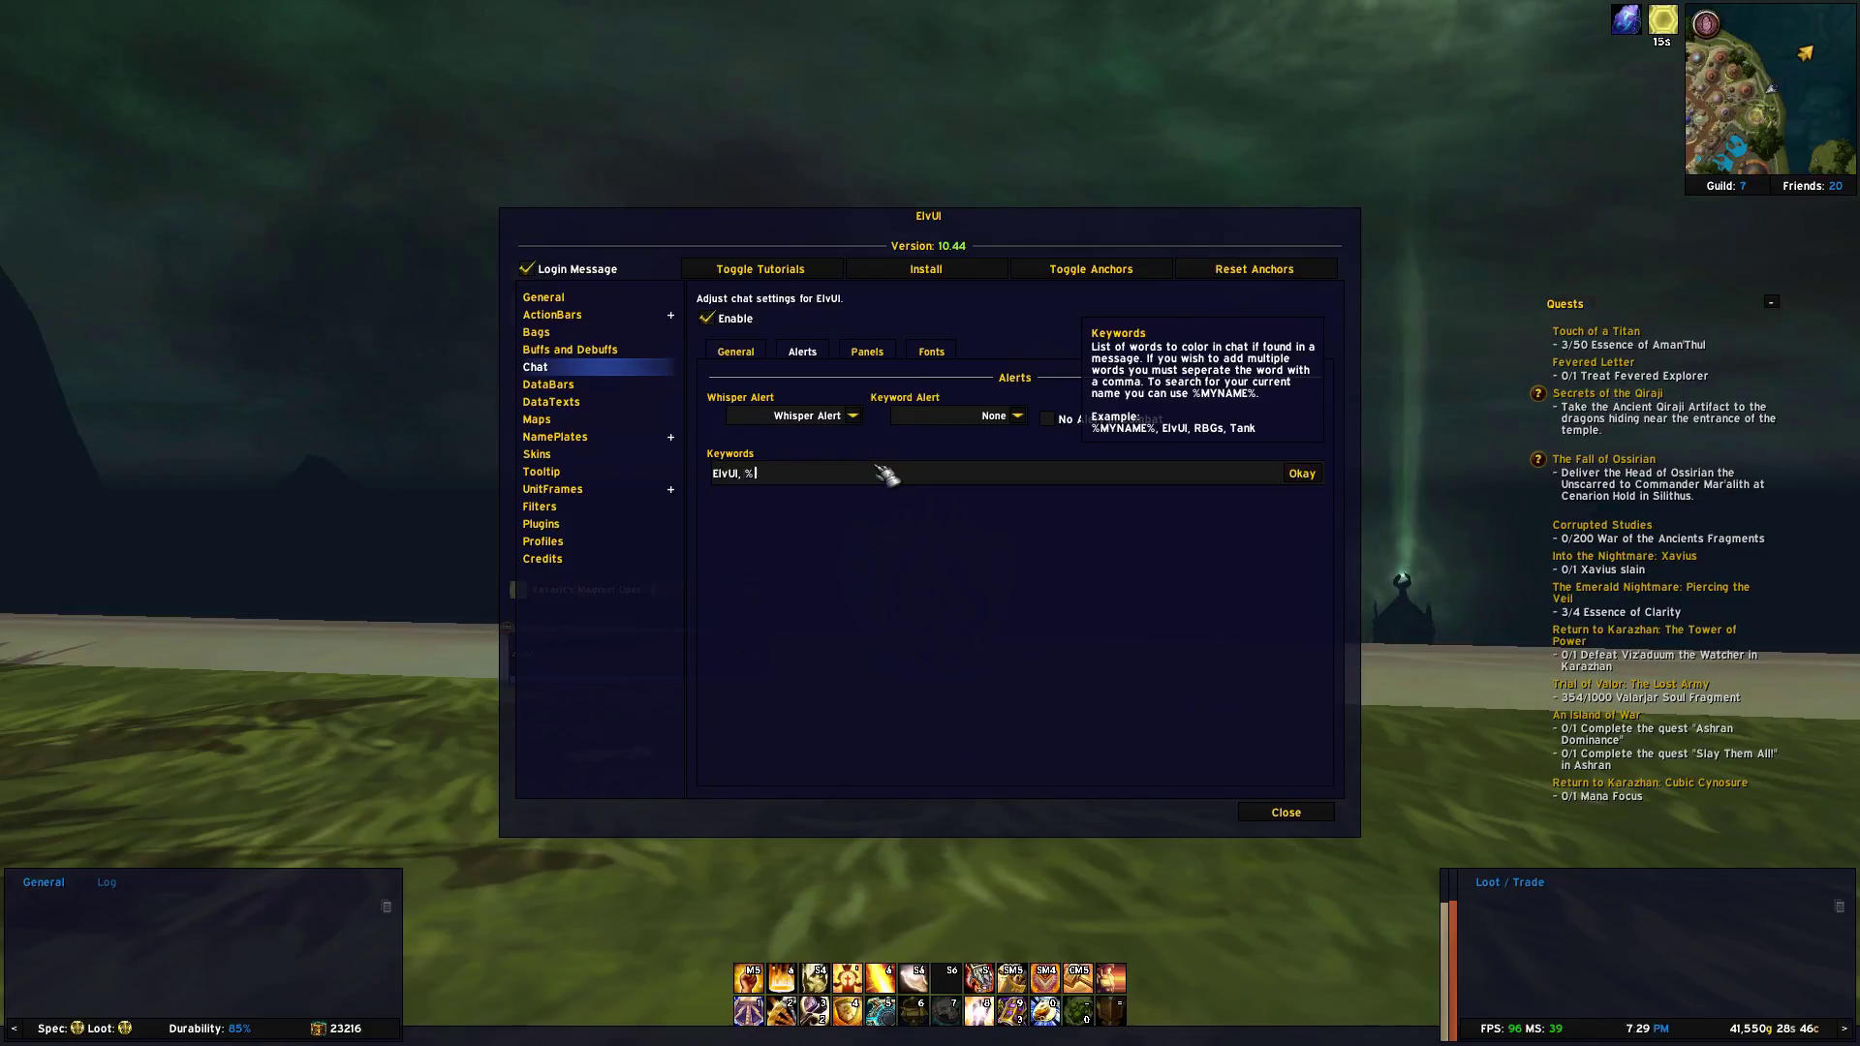
type("MYNAME%")
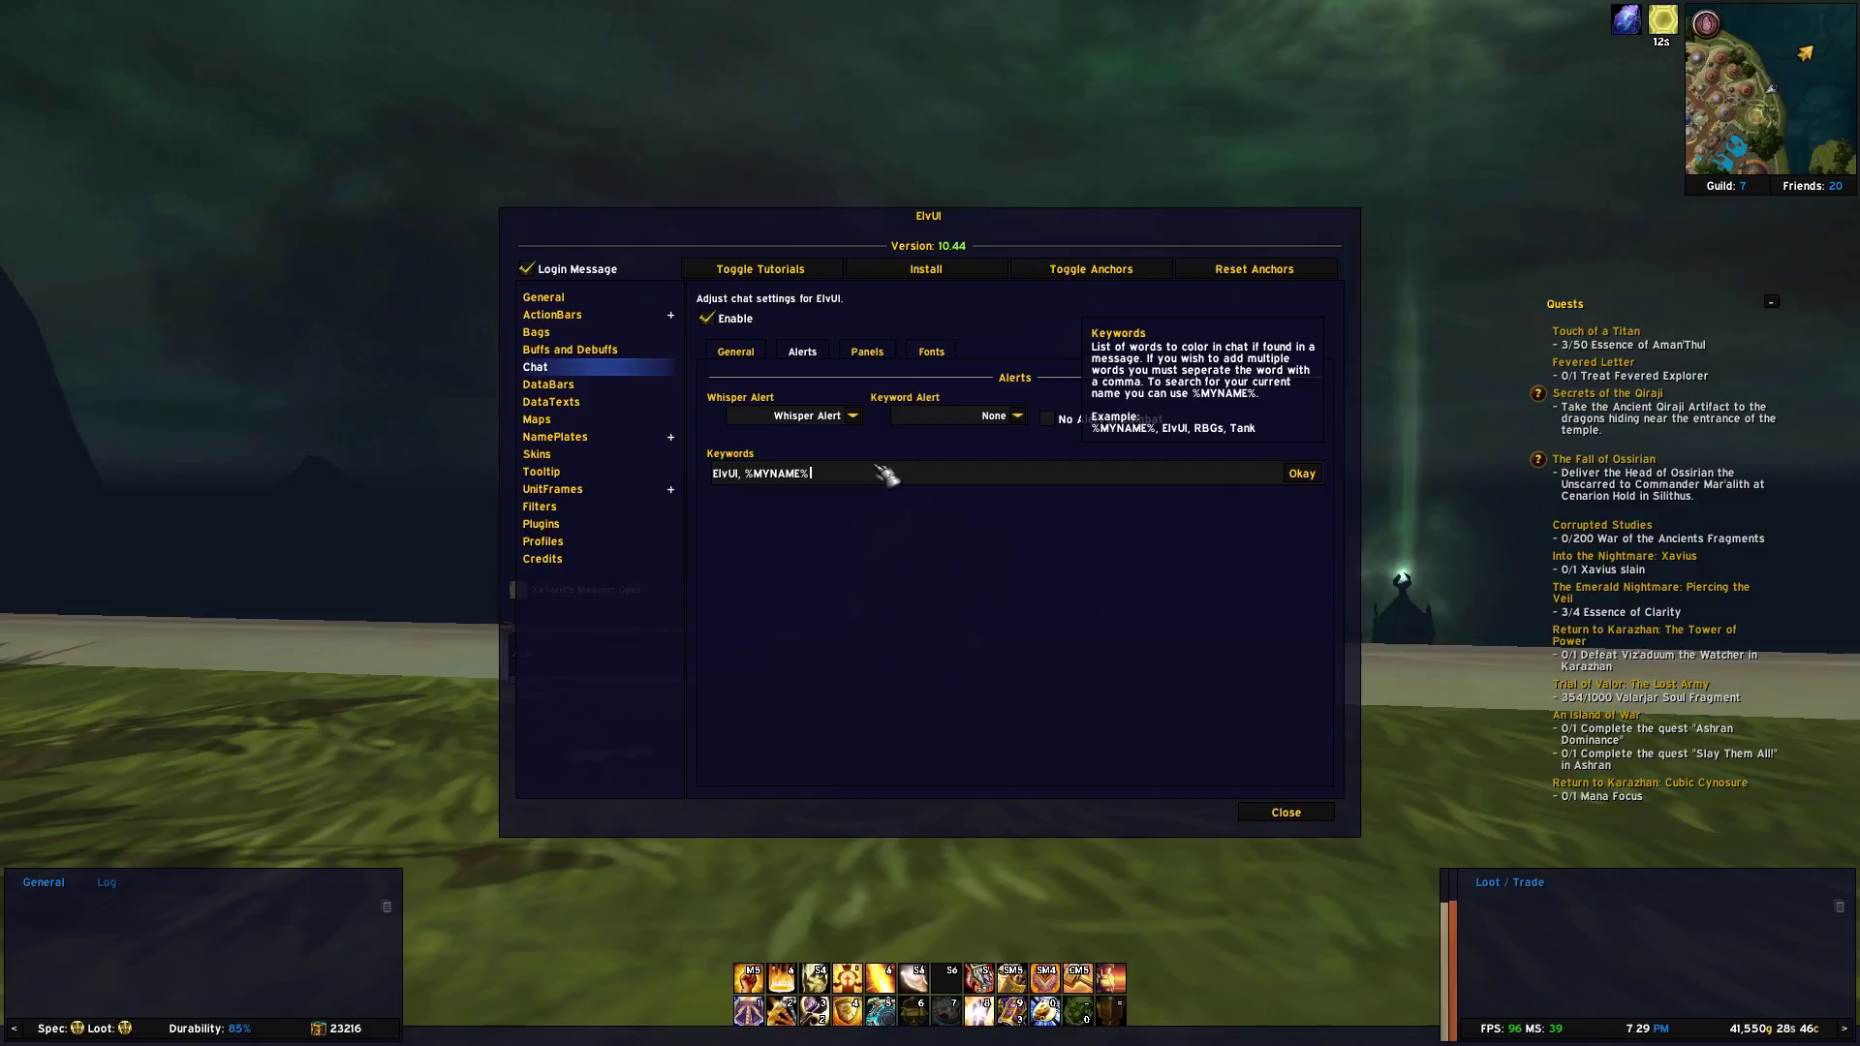
left_click(1301, 473)
left_click(1018, 417)
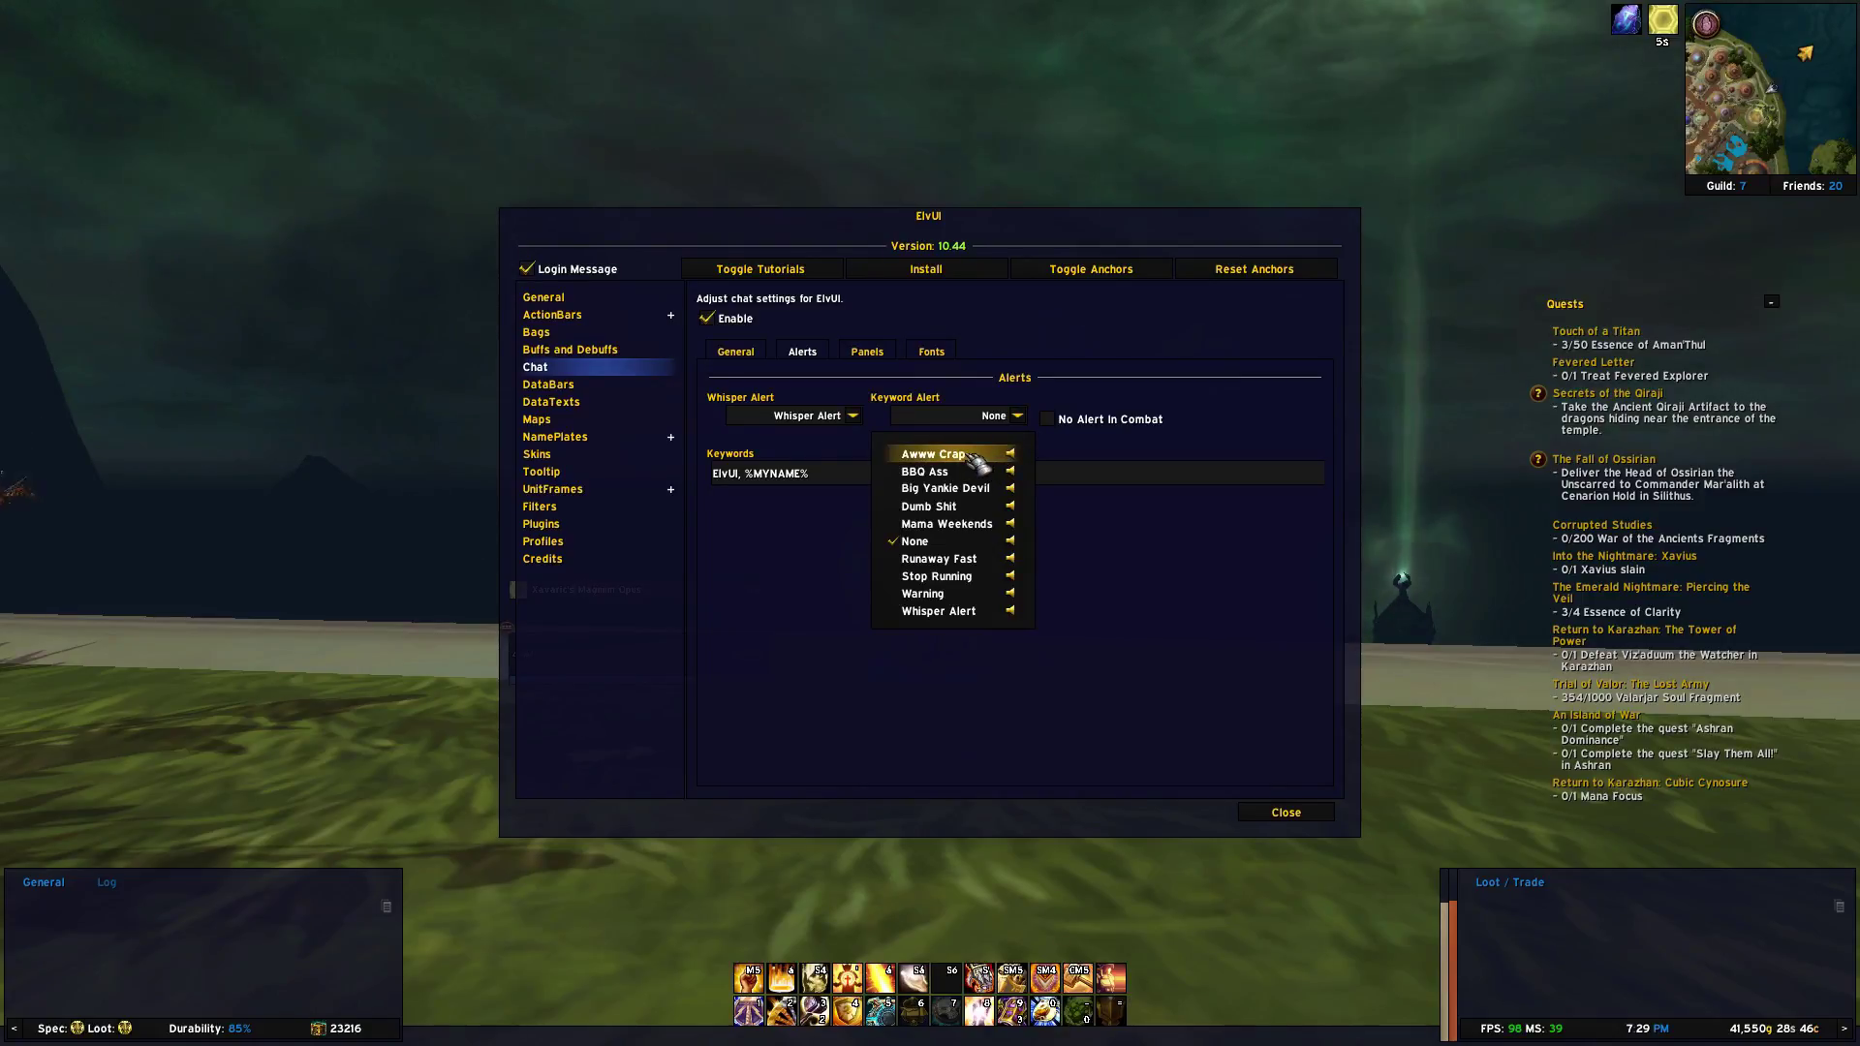
left_click(977, 463)
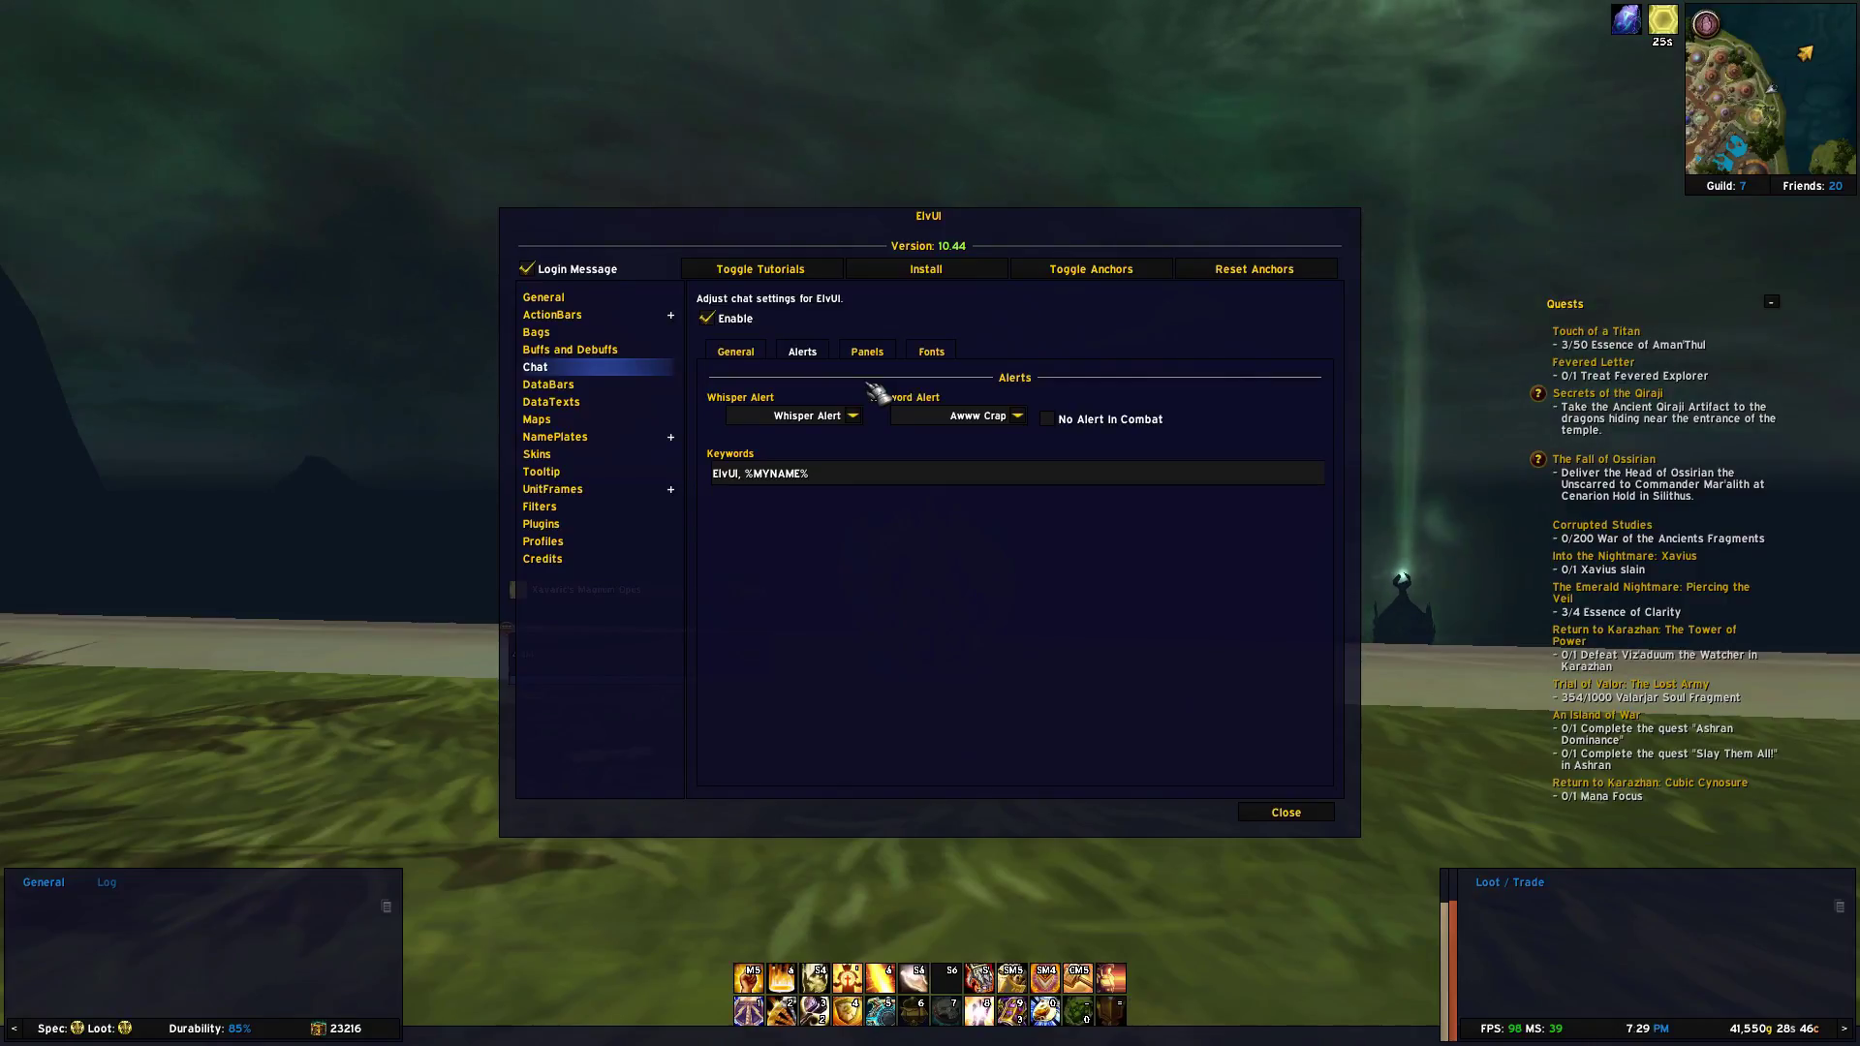
- Set the chat Panel Backdrop to Show Both, glance at Fonts, then go to DataBars
left_click(877, 354)
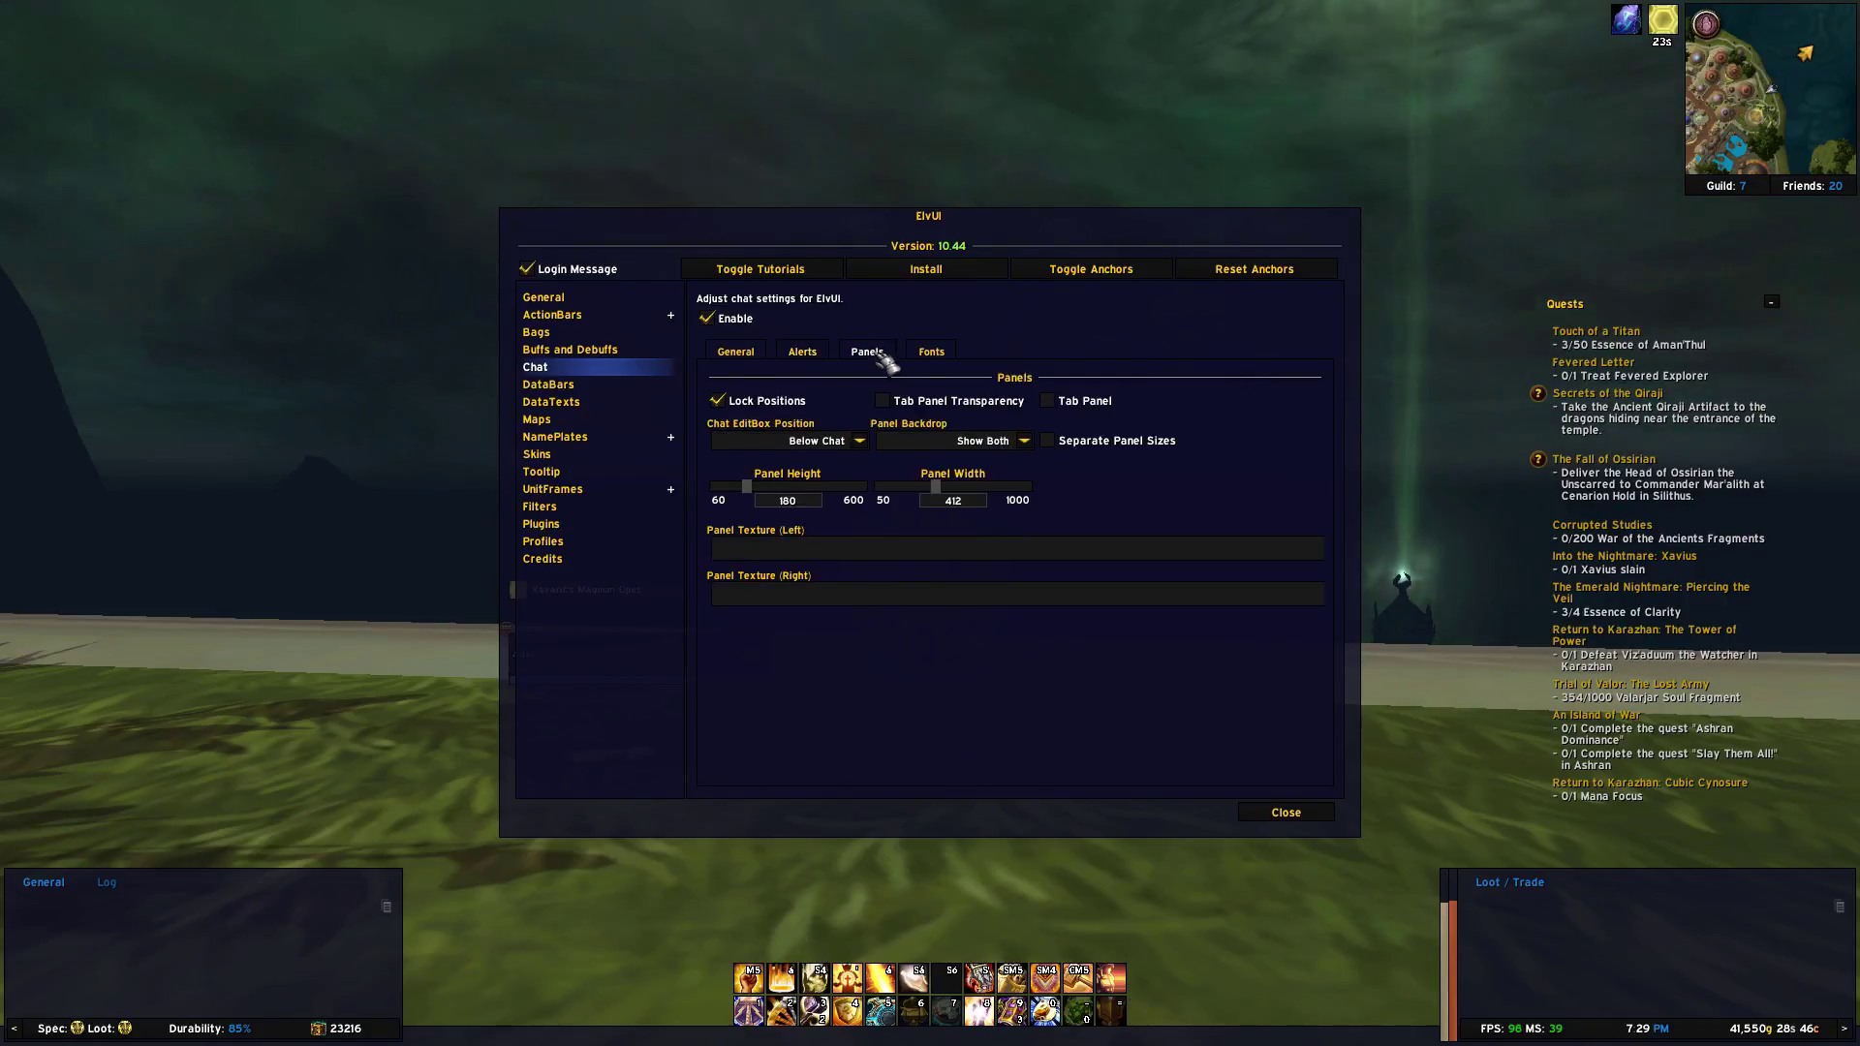
left_click(1024, 442)
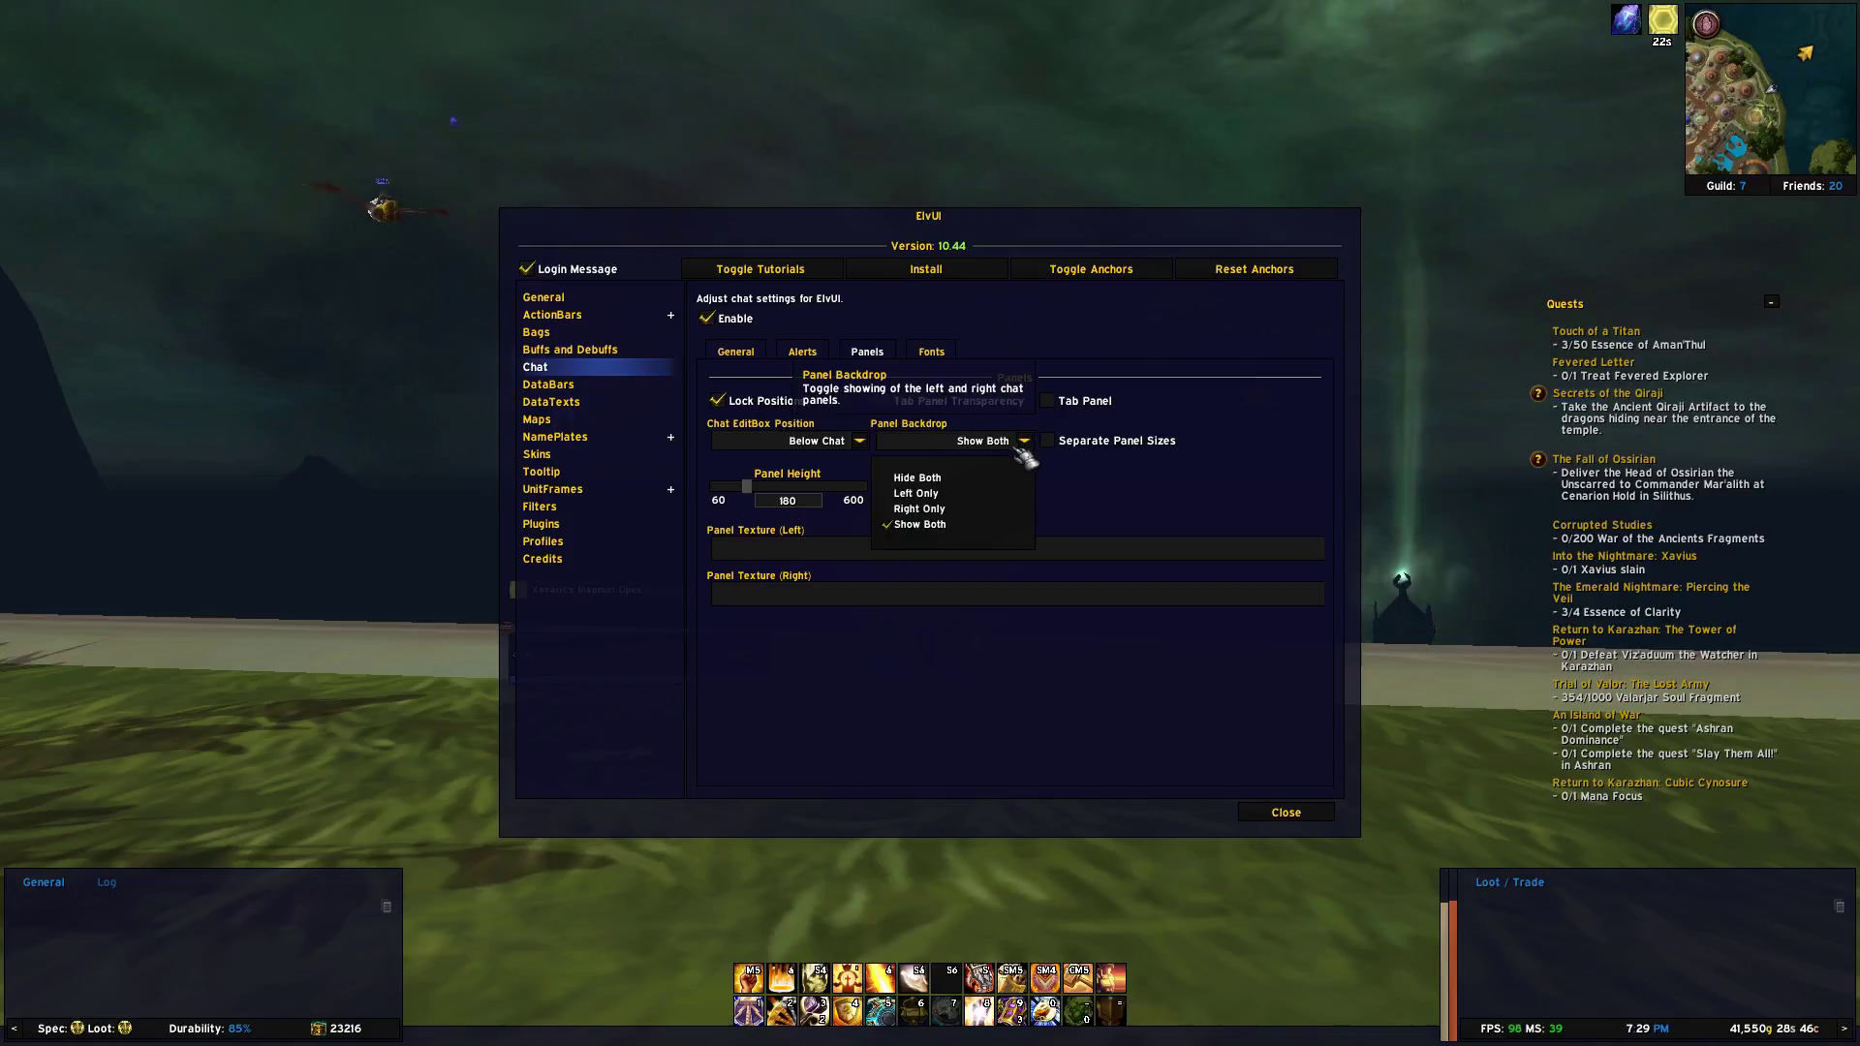
left_click(947, 478)
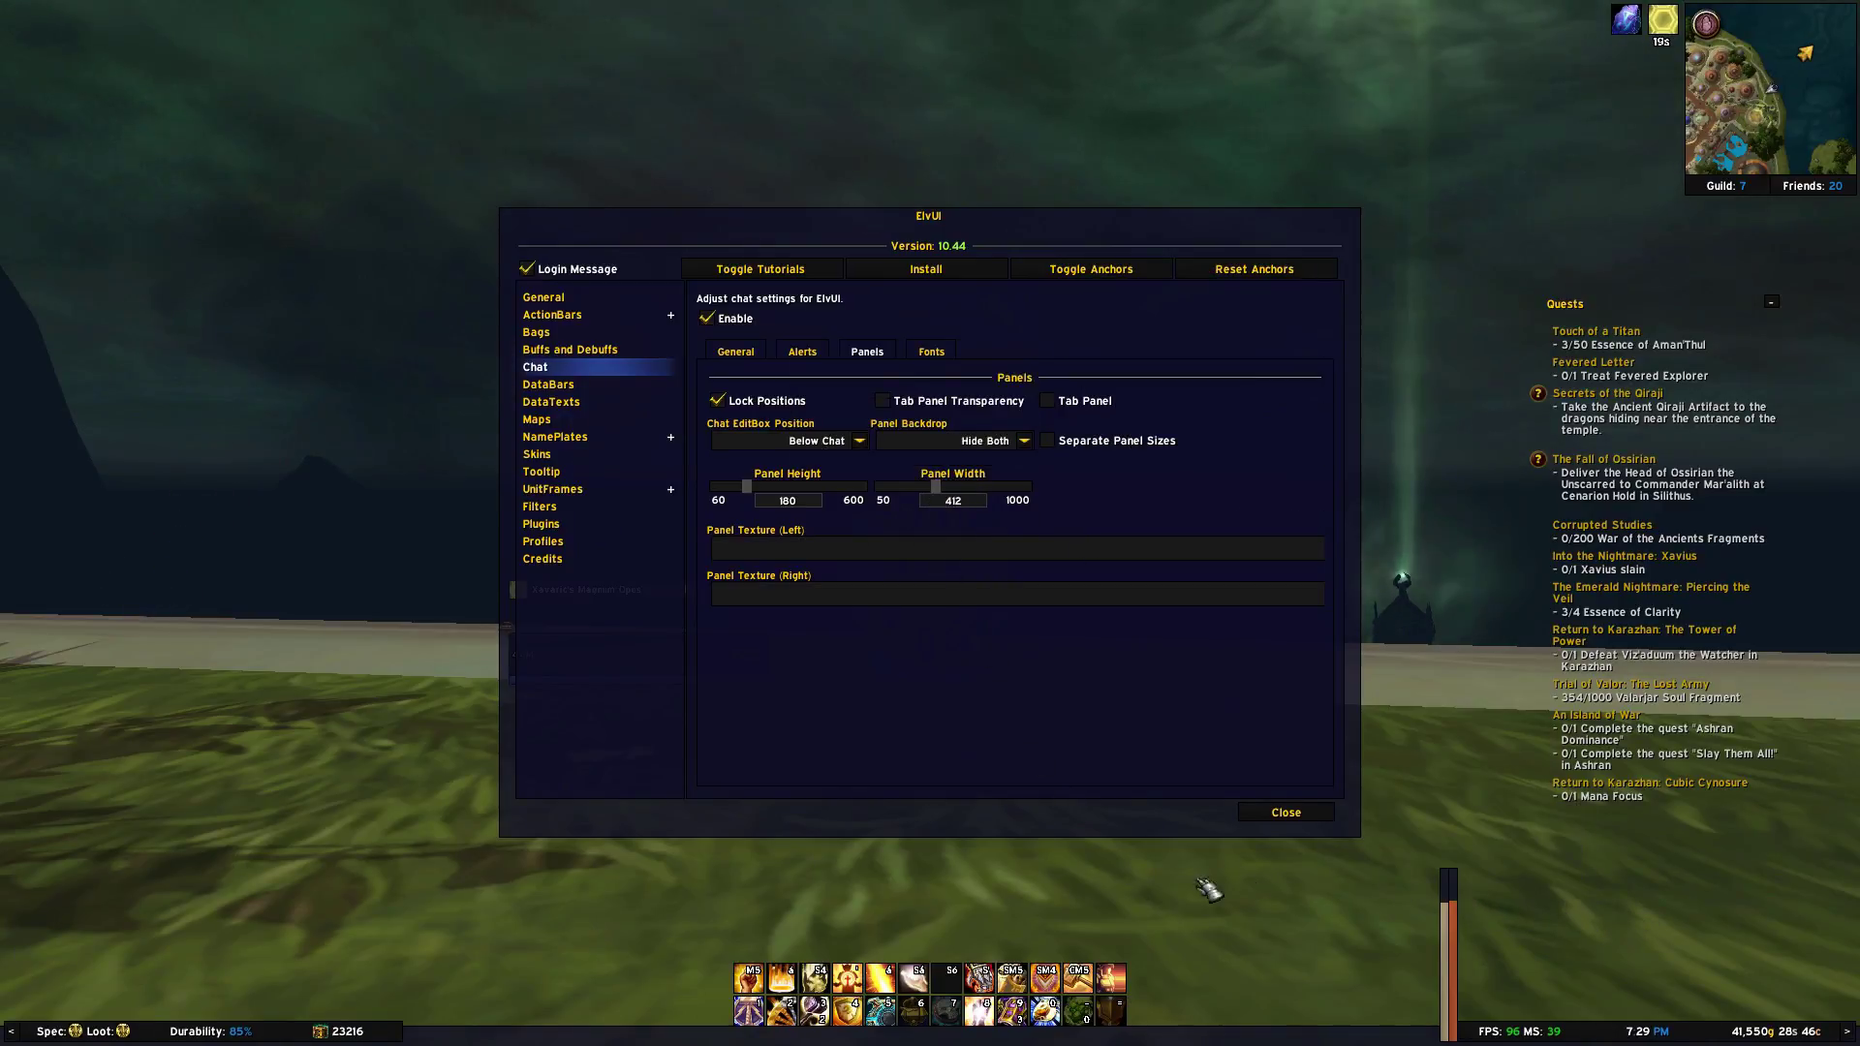
left_click(1024, 442)
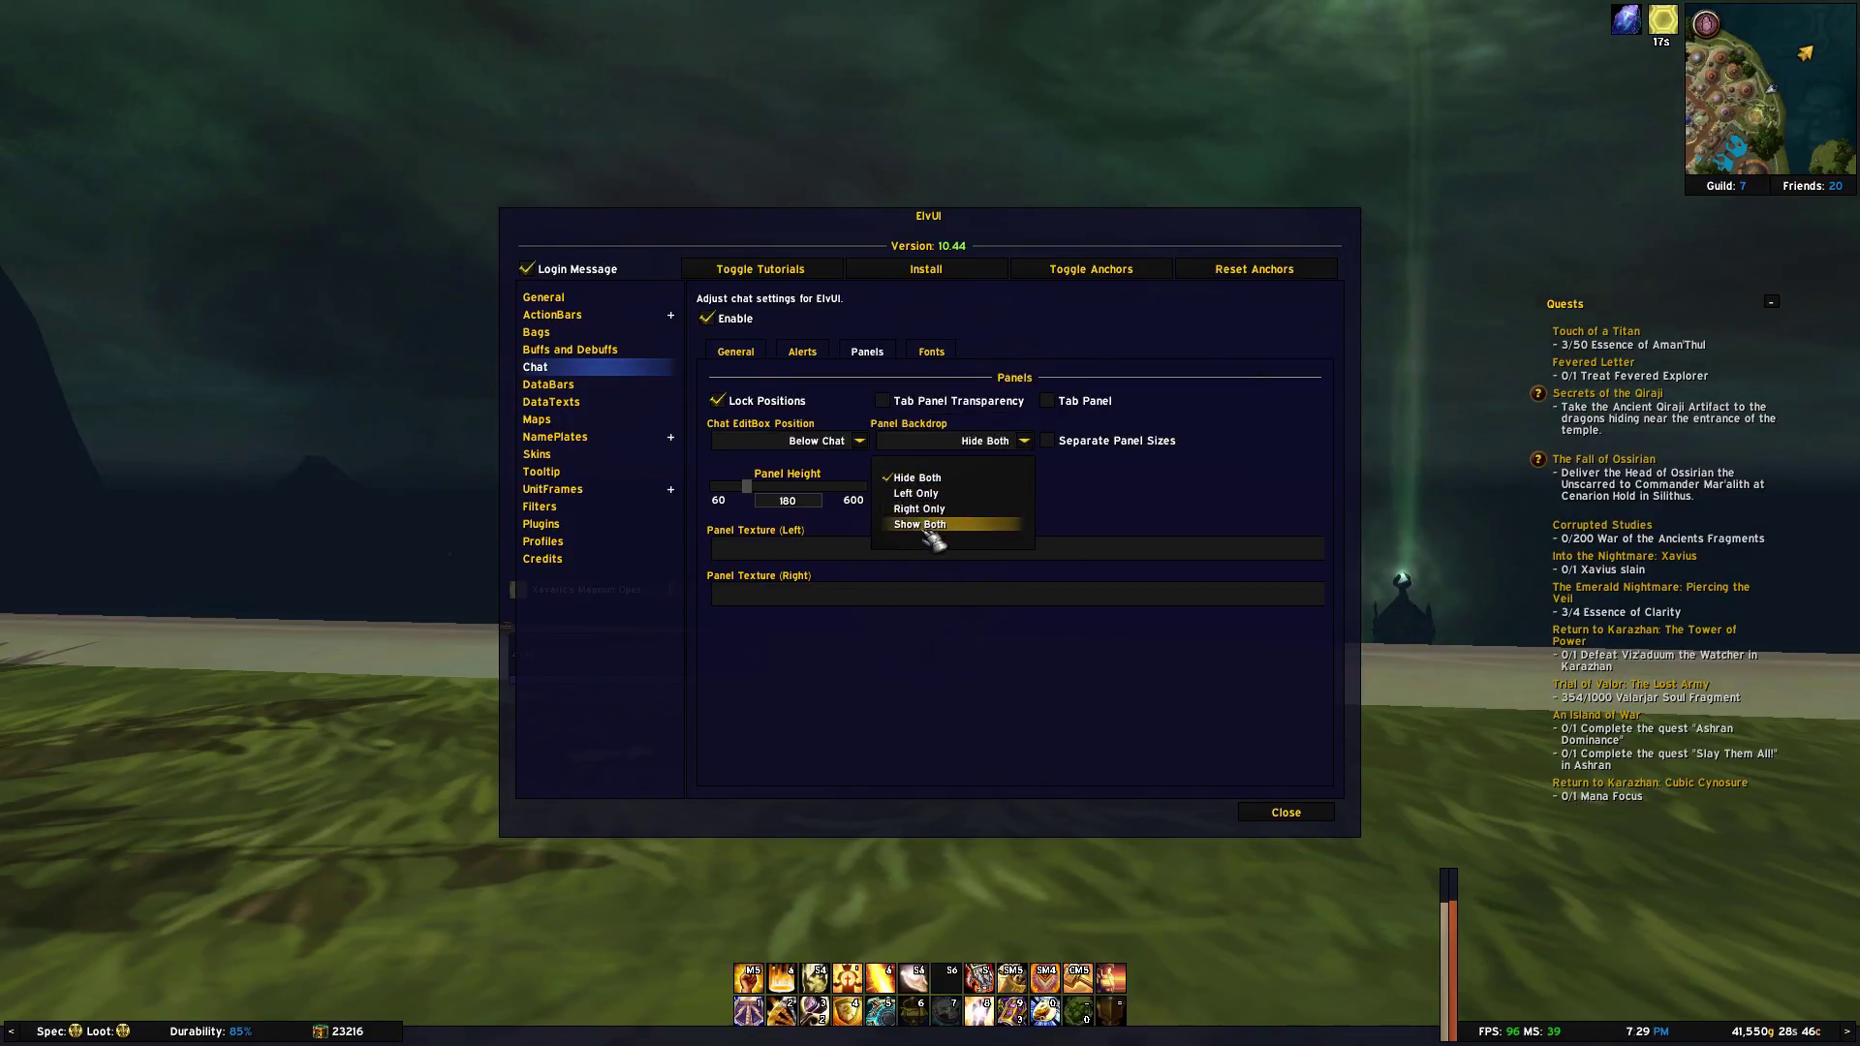
left_click(932, 523)
left_click(931, 352)
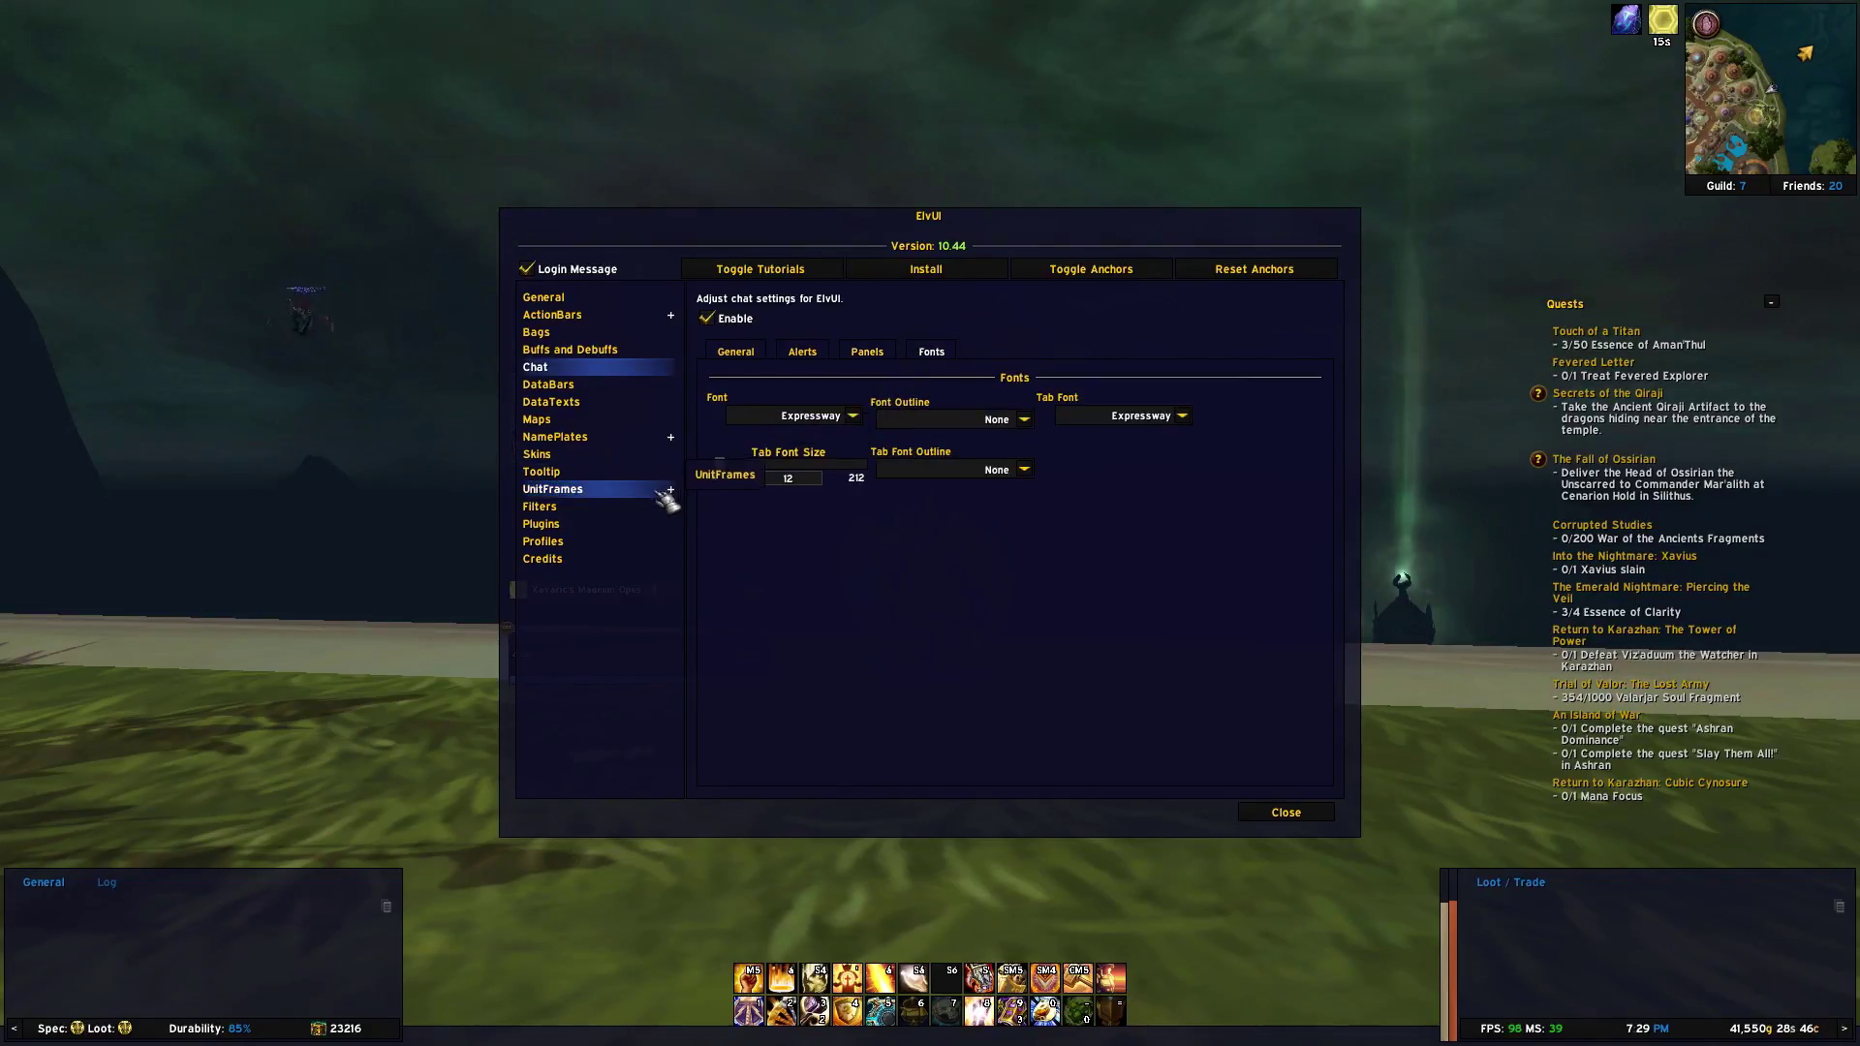
left_click(589, 385)
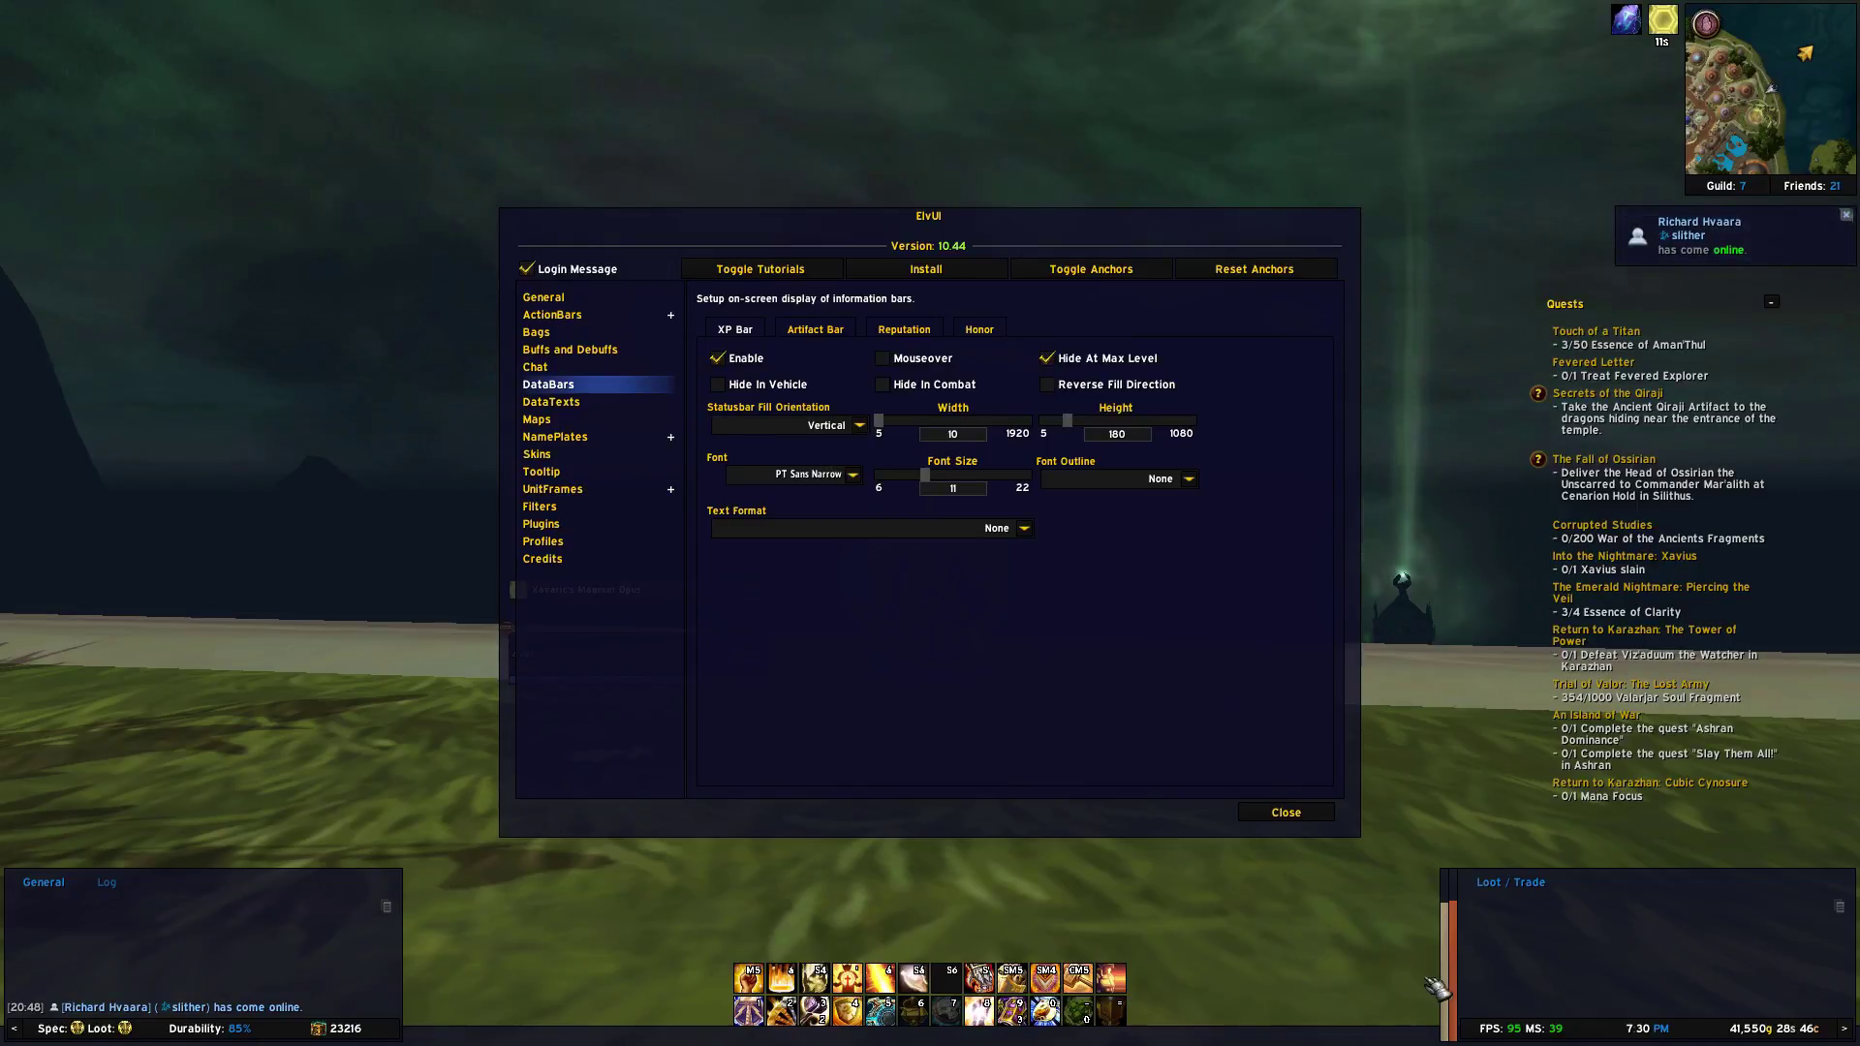
- Toggle the XP bar's Hide At Max Level off and back on, then go to DataTexts
mouse_move(1450, 983)
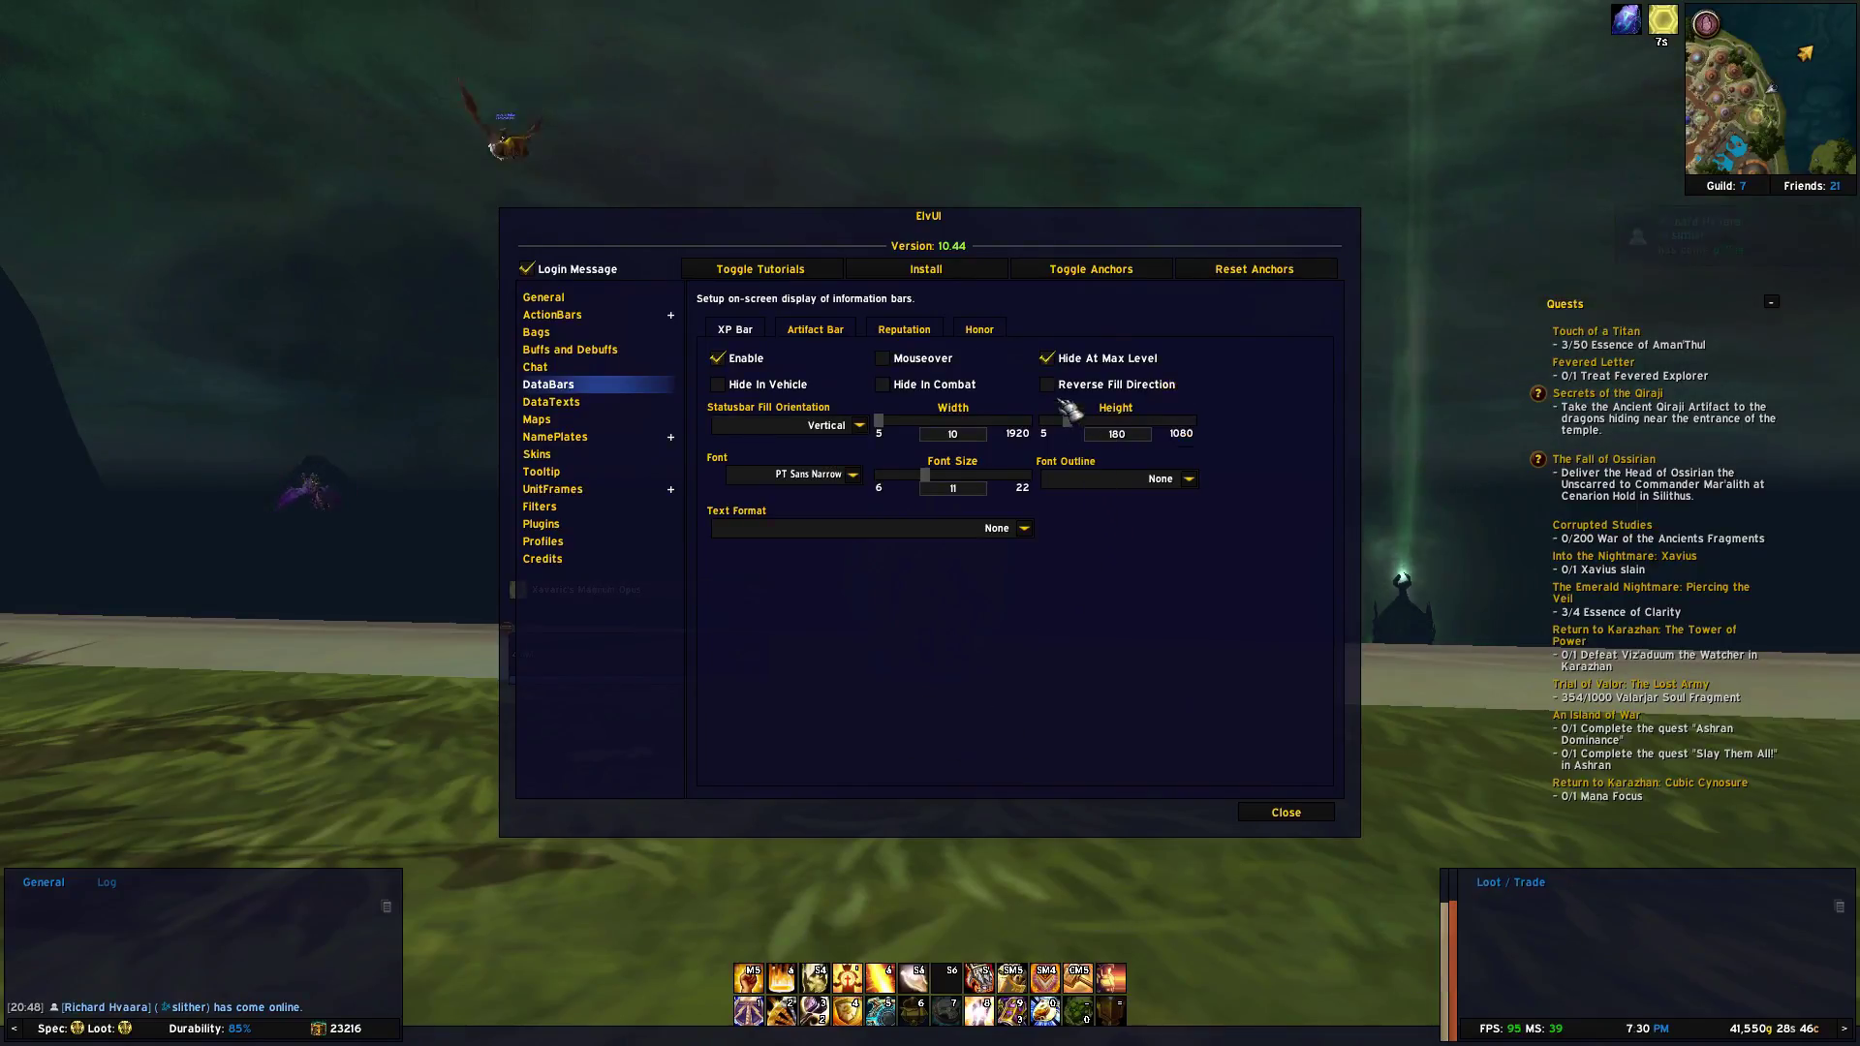
left_click(1046, 359)
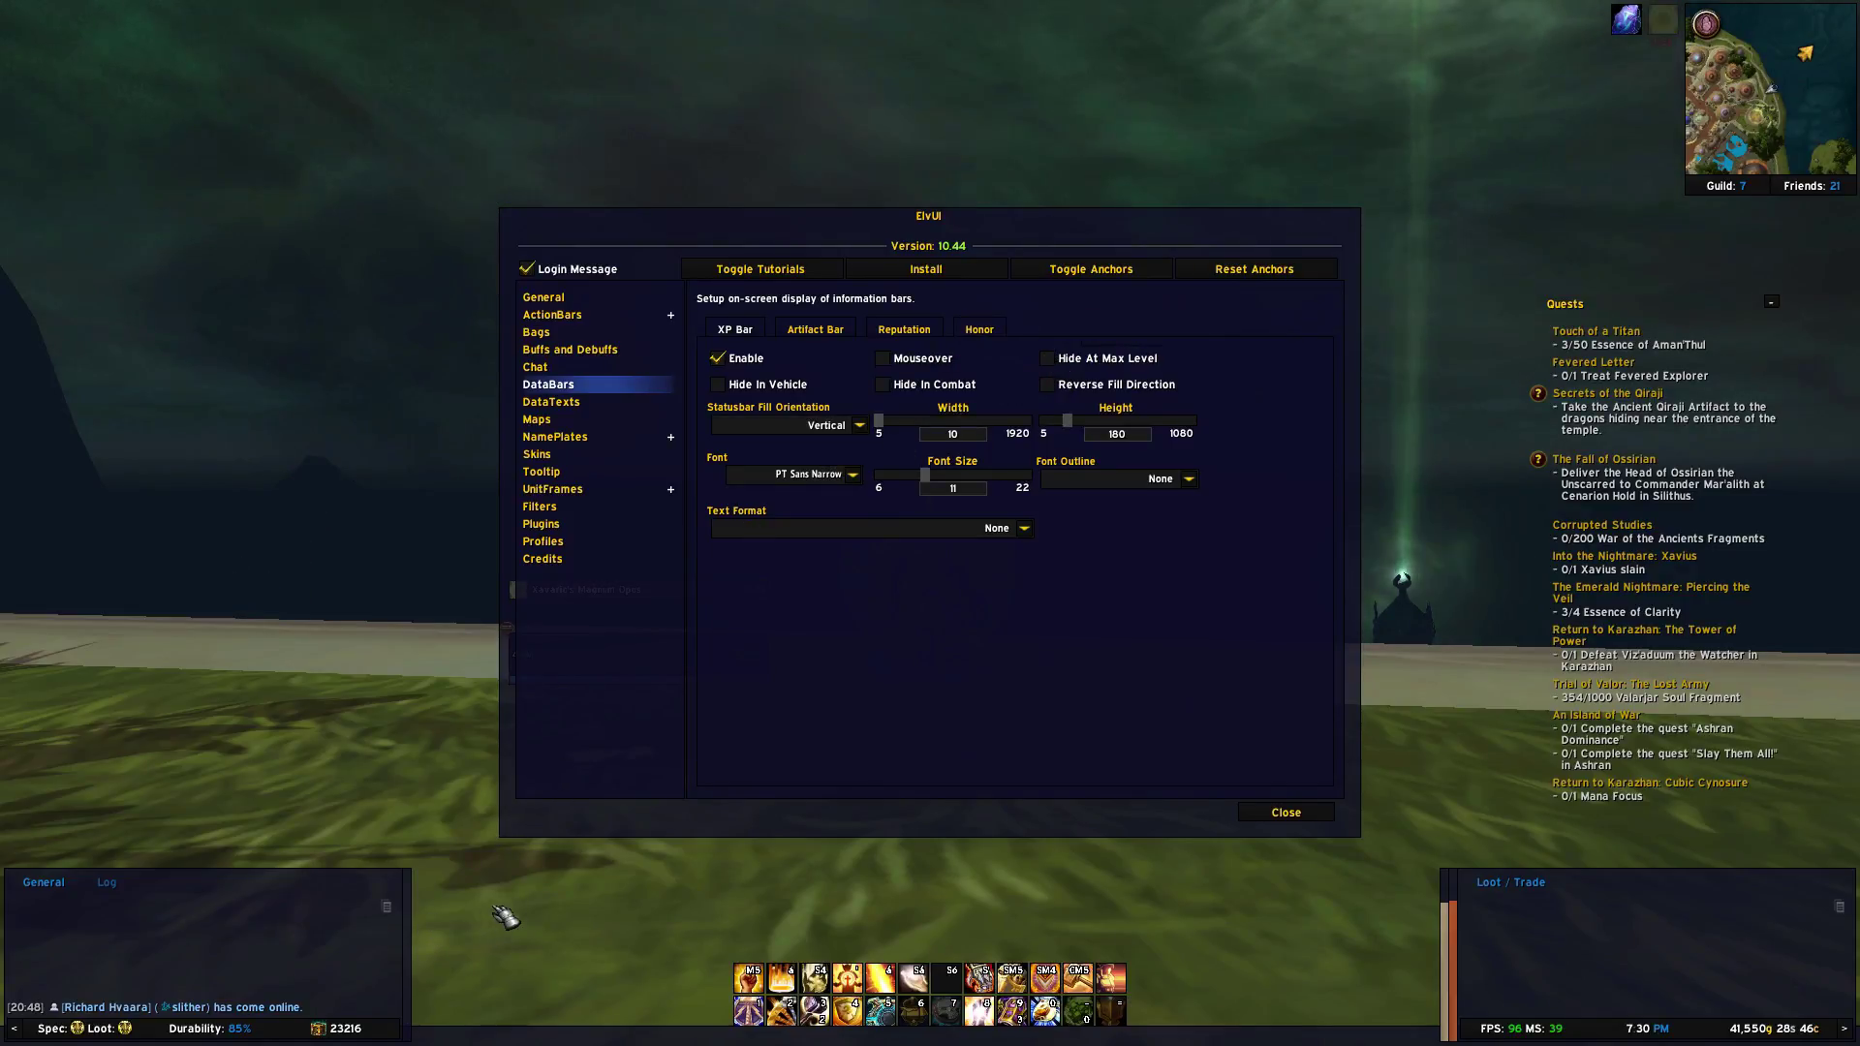
left_click(1047, 359)
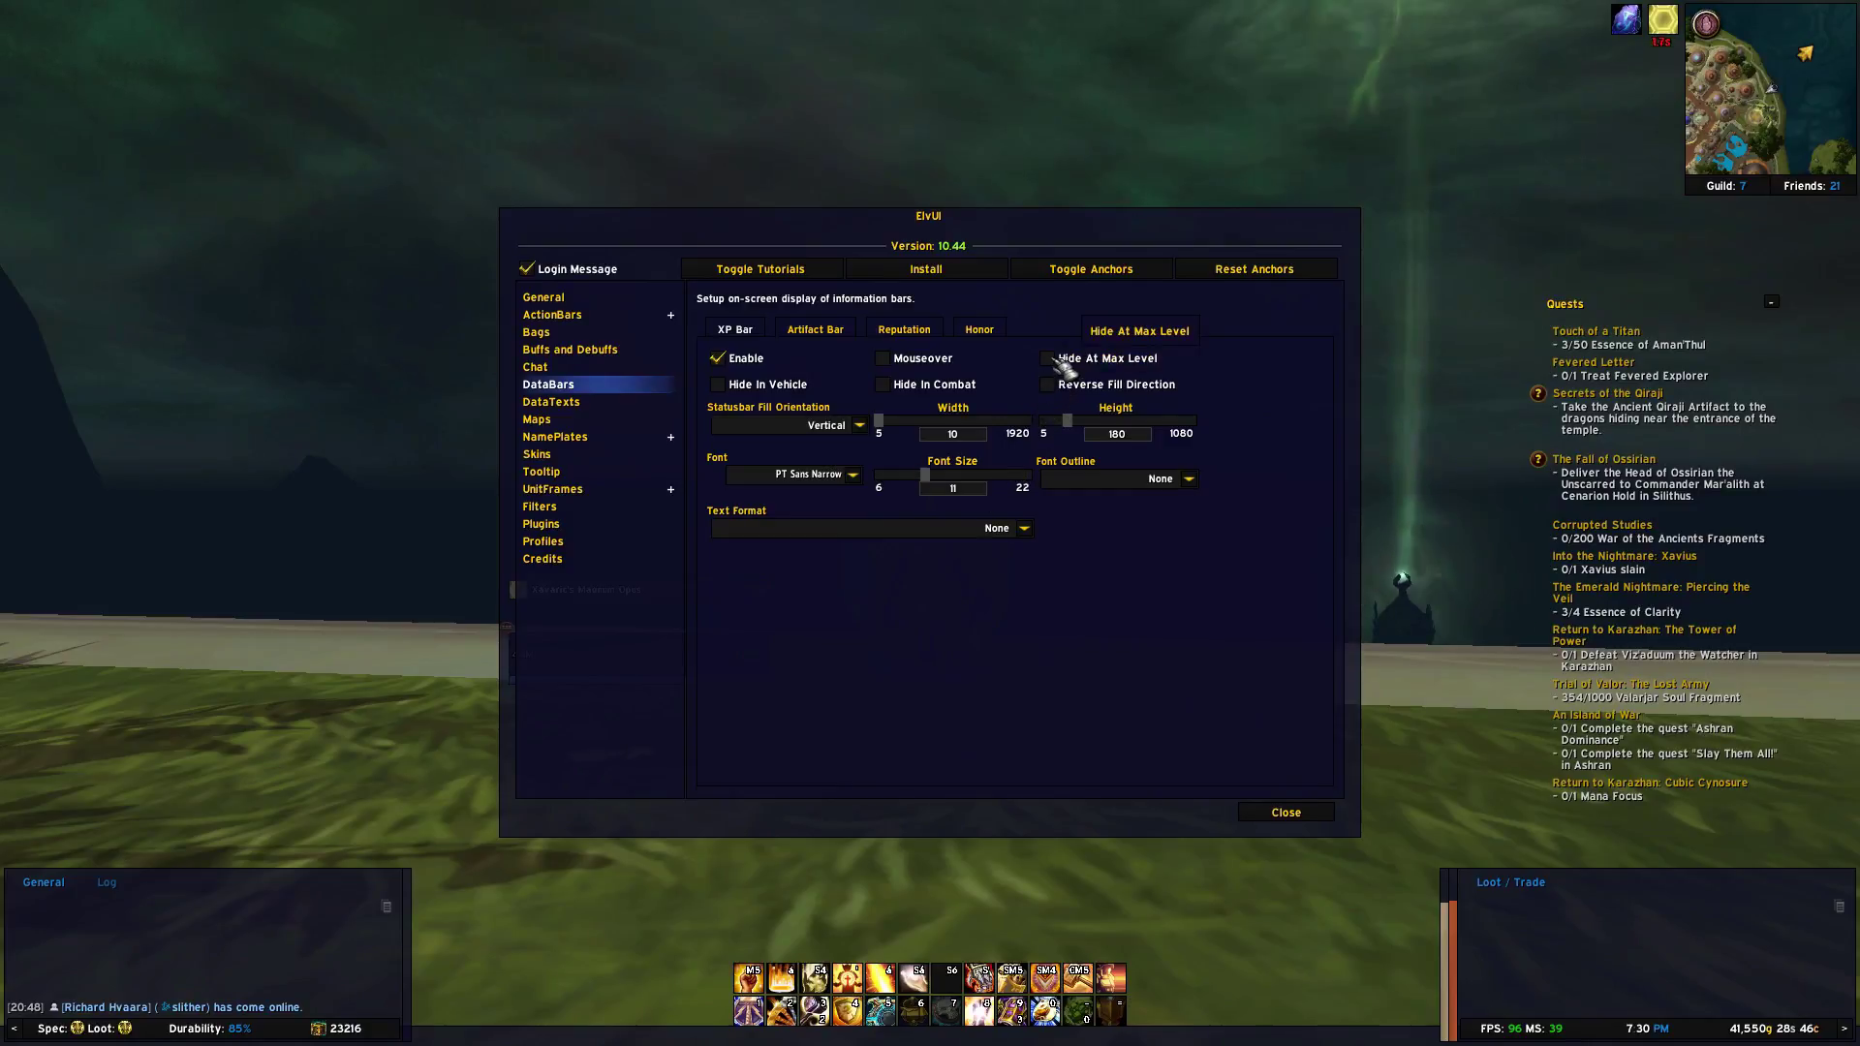
left_click(551, 402)
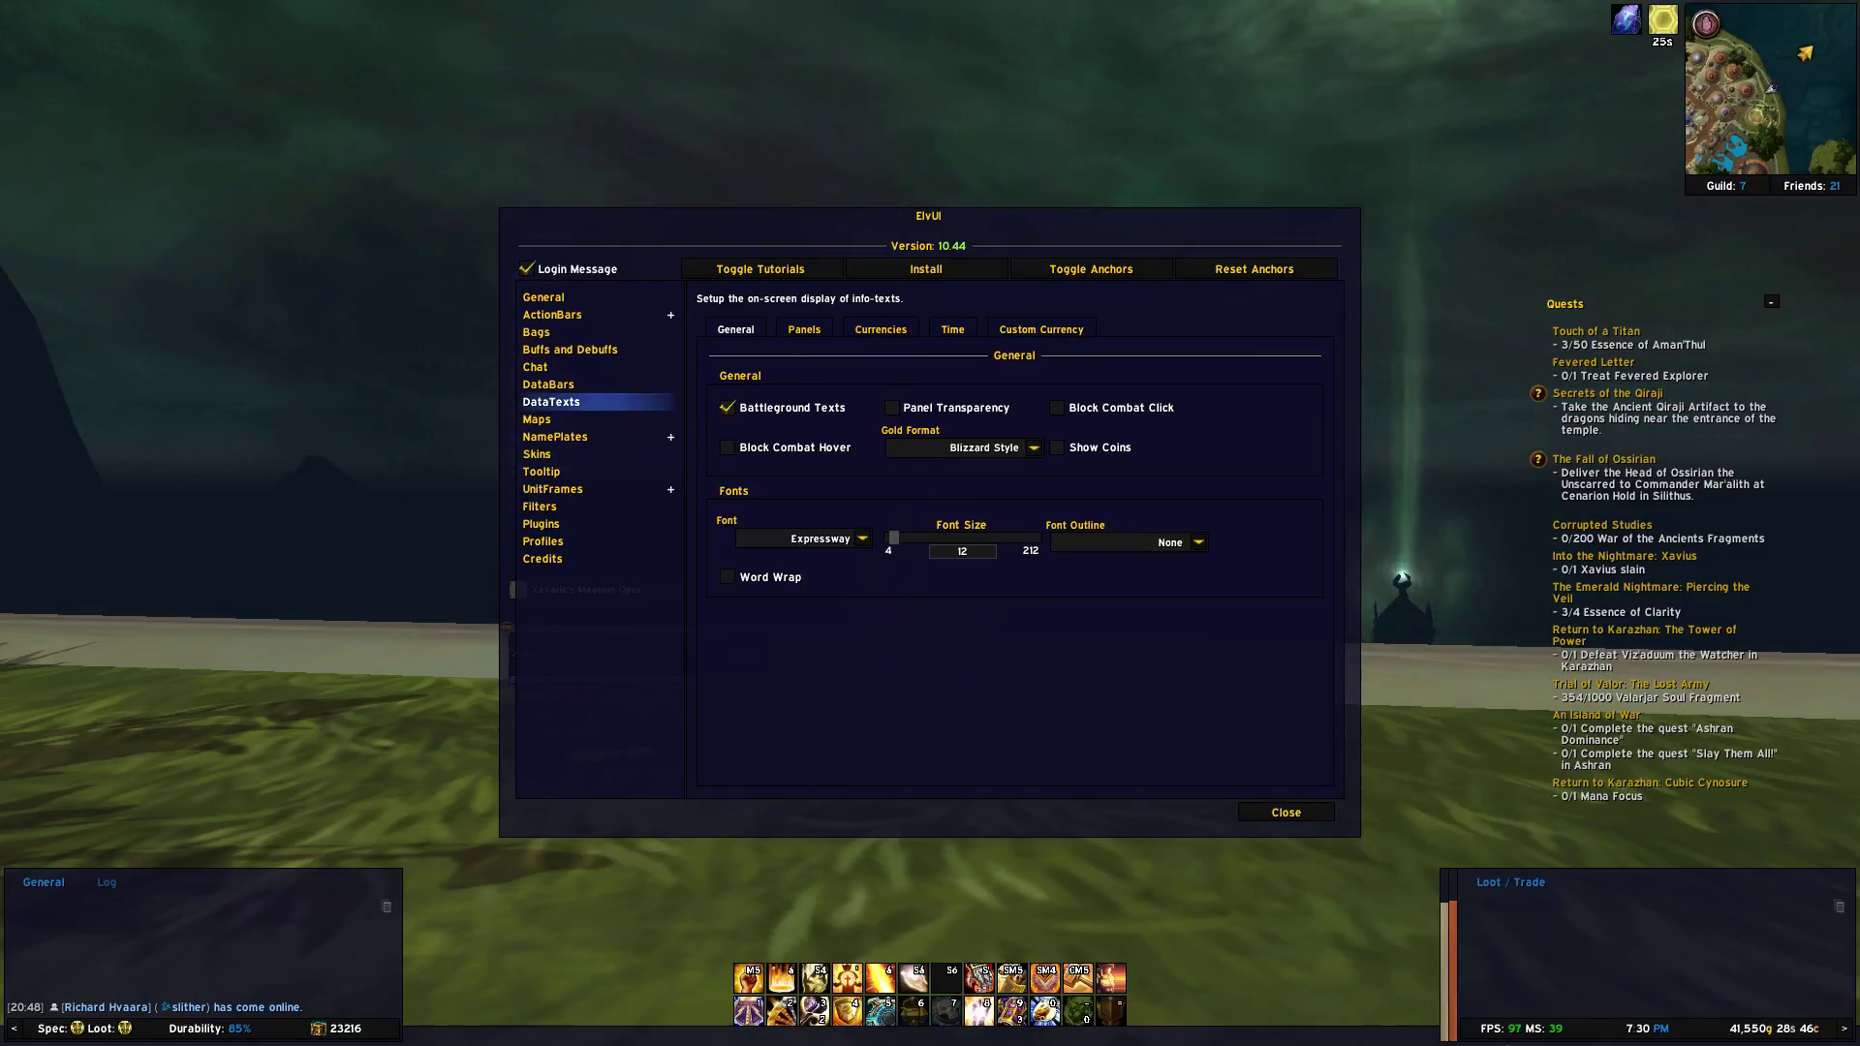
- Test the gold datatext (bags) and clock datatext (calendar), then view the datatext Panels tab
mouse_move(1773, 1033)
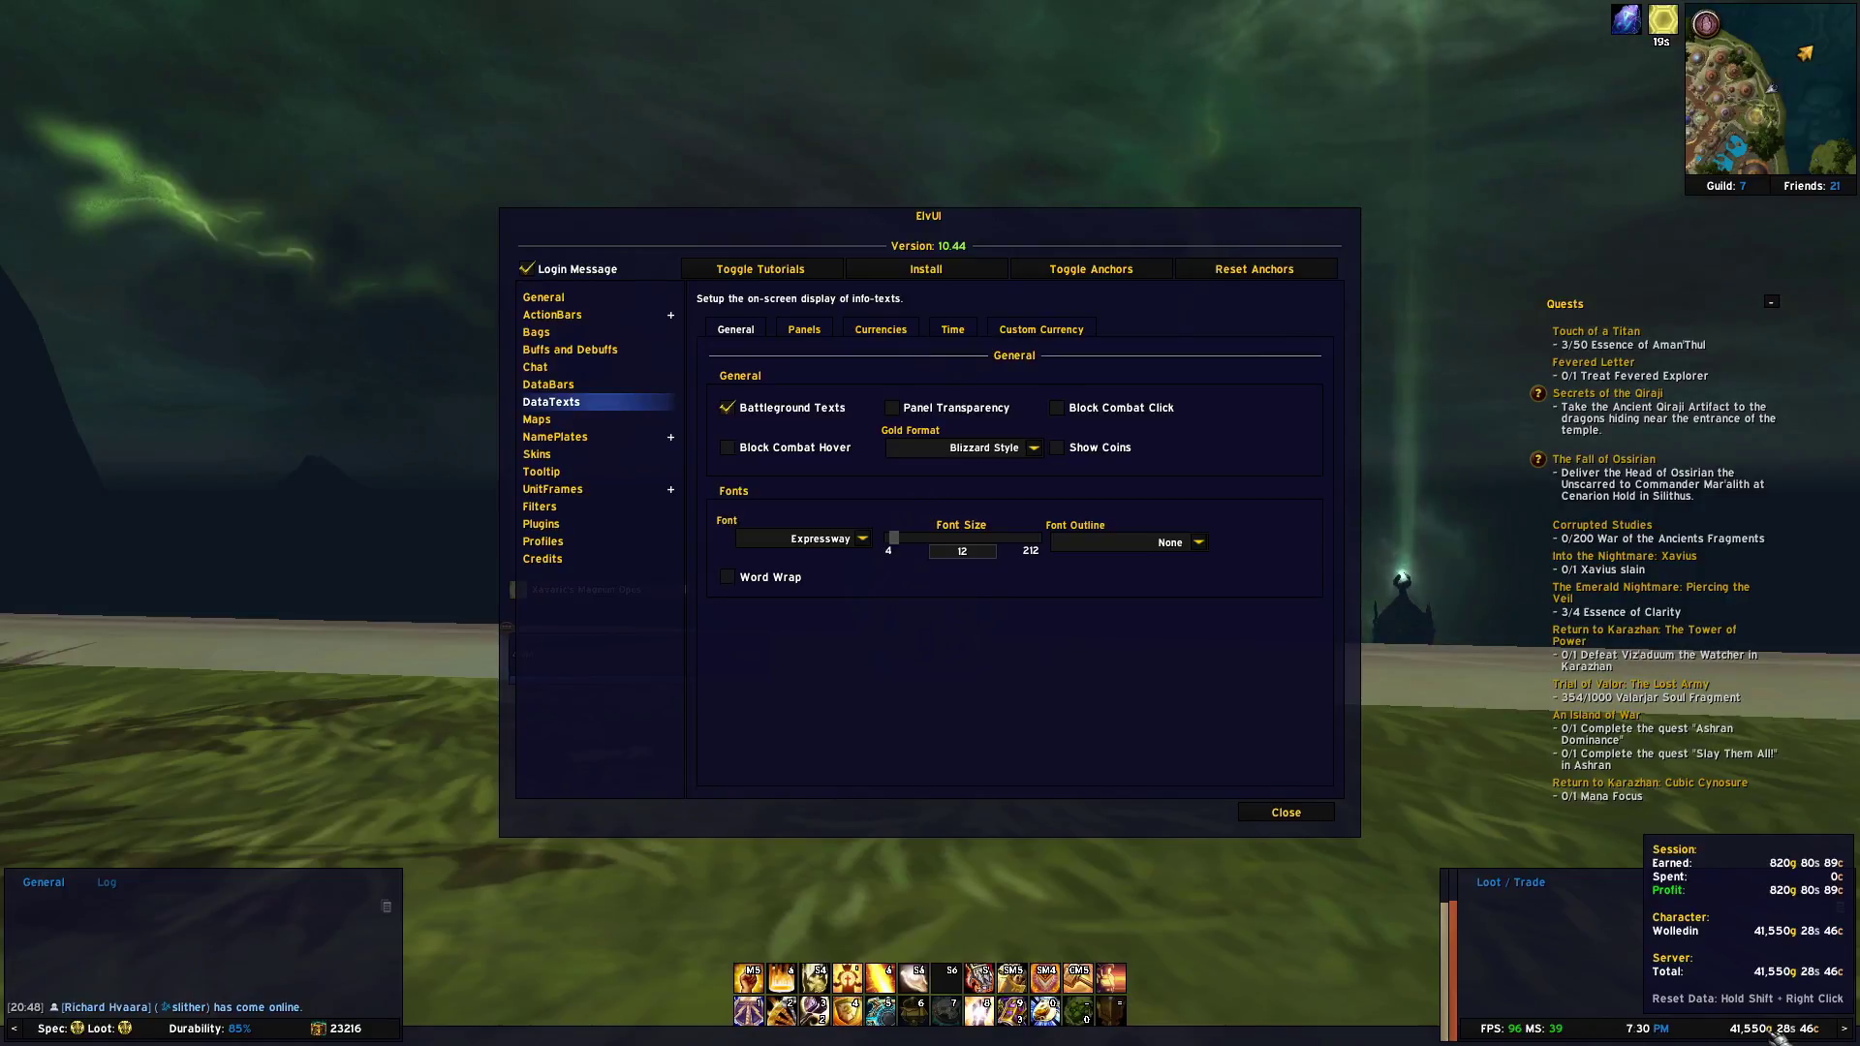
left_click(1778, 1035)
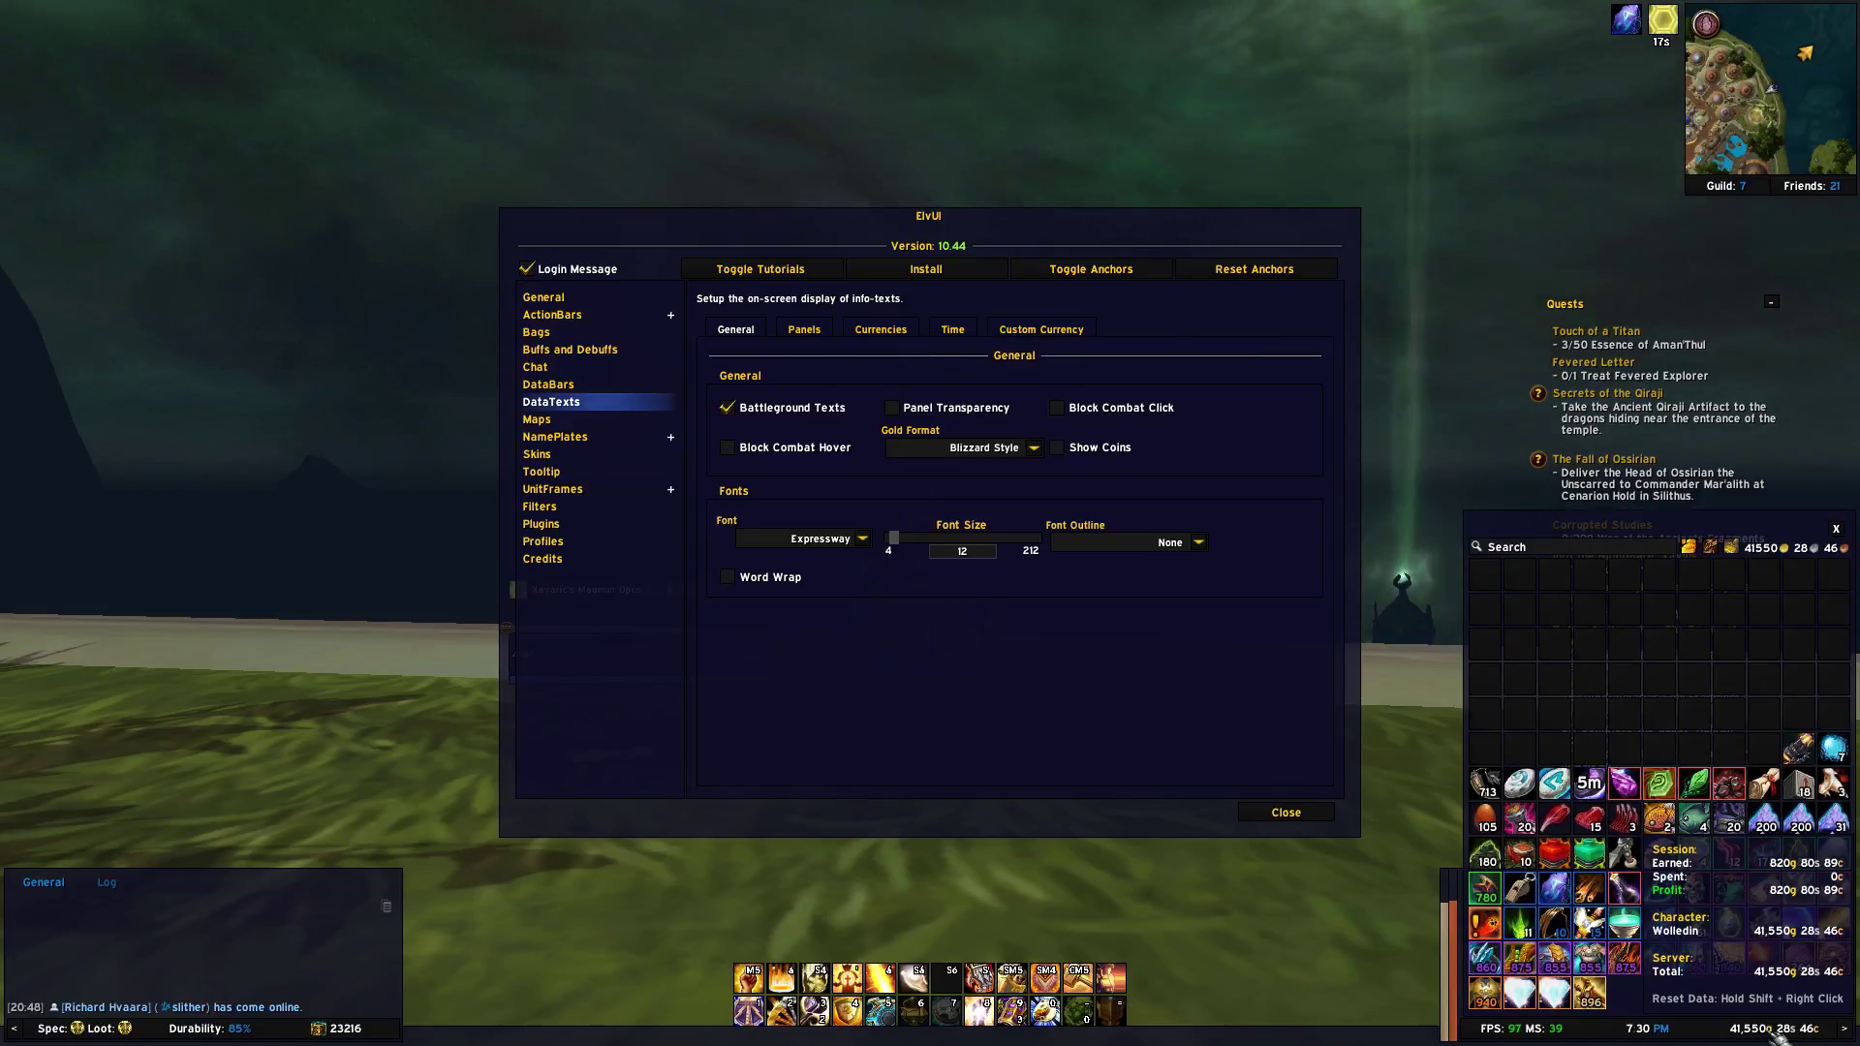
left_click(1778, 1034)
left_click(1644, 1032)
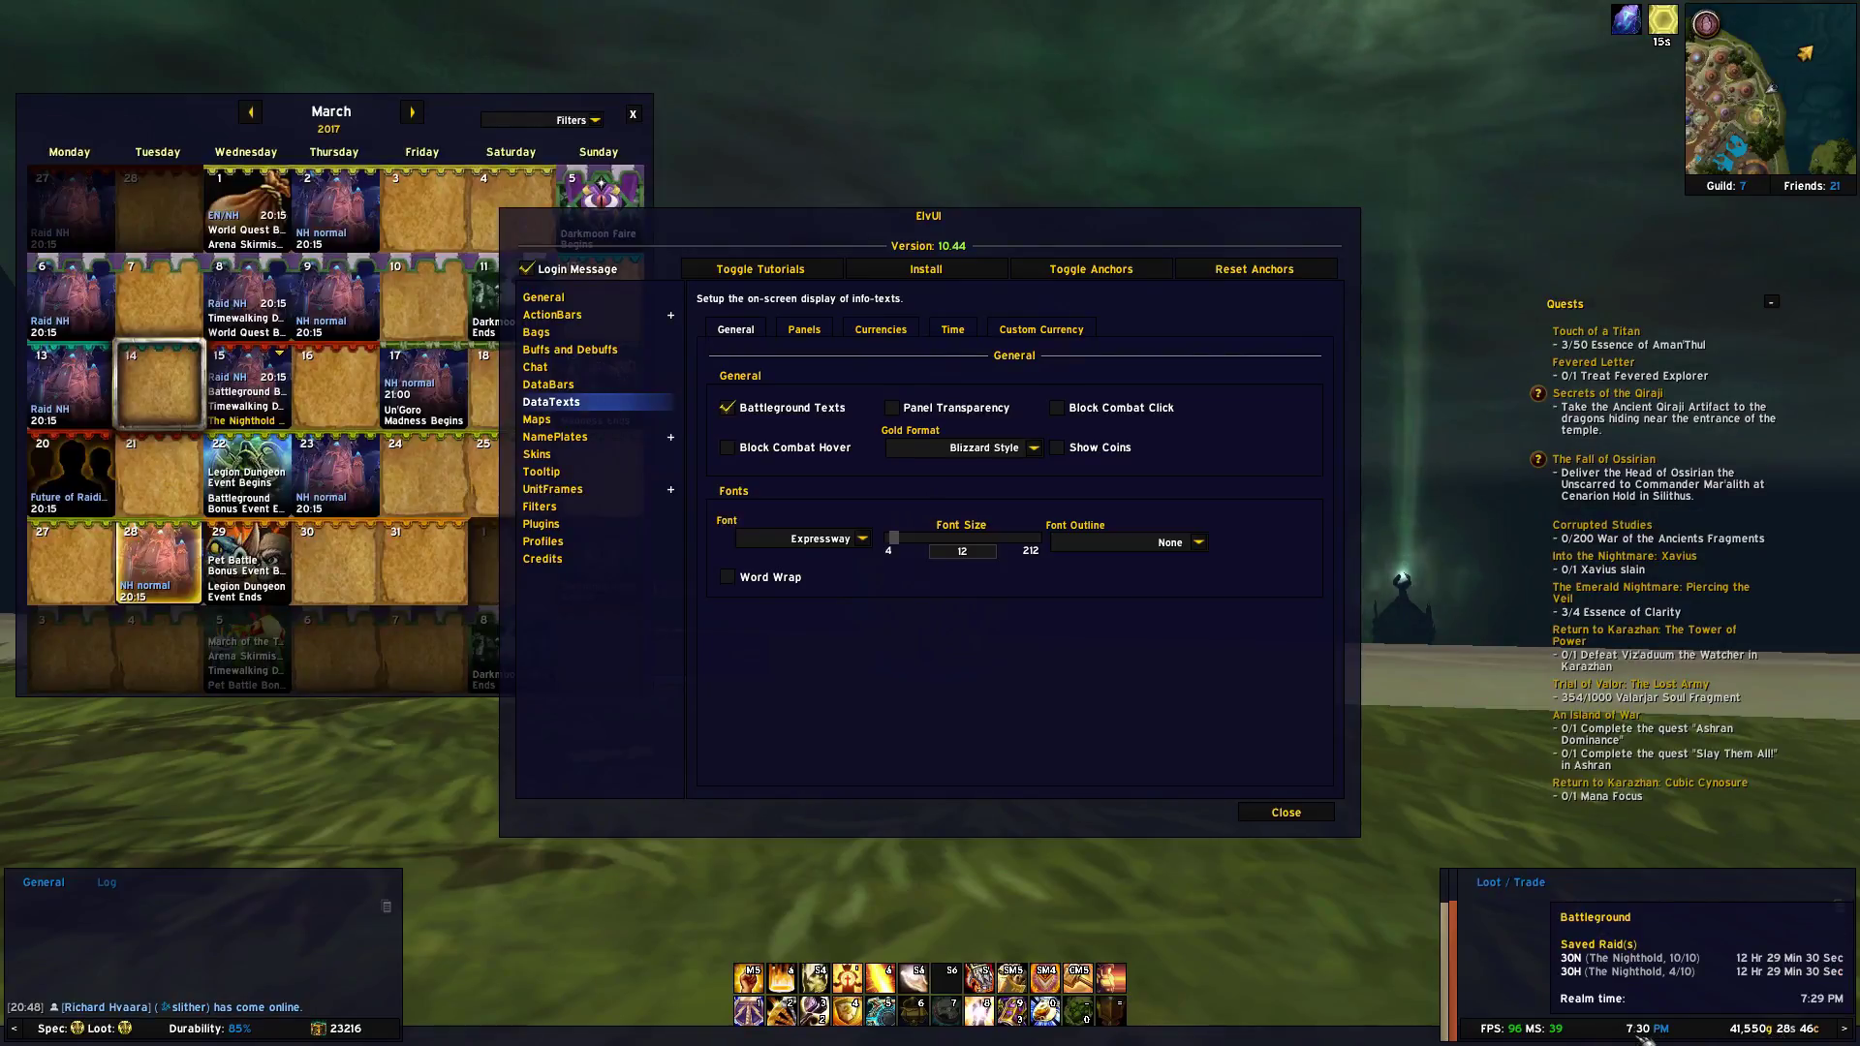
left_click(1644, 1032)
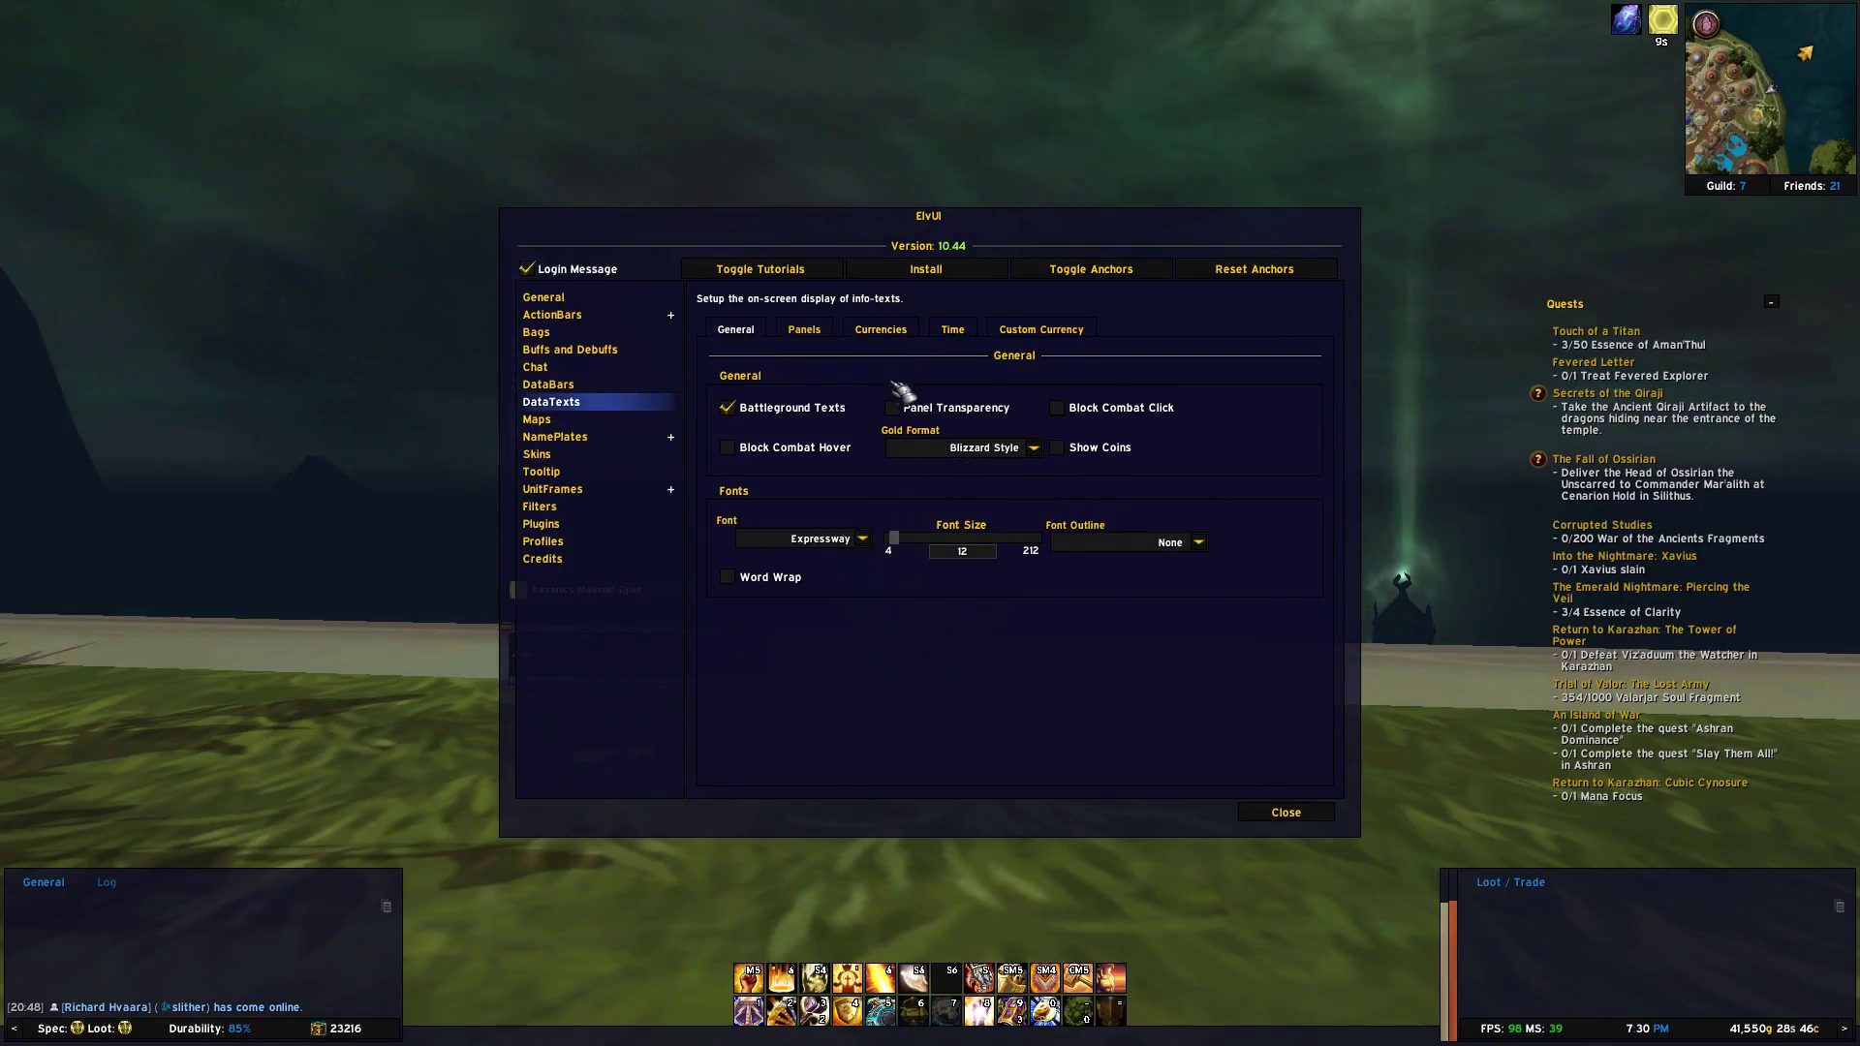
left_click(826, 333)
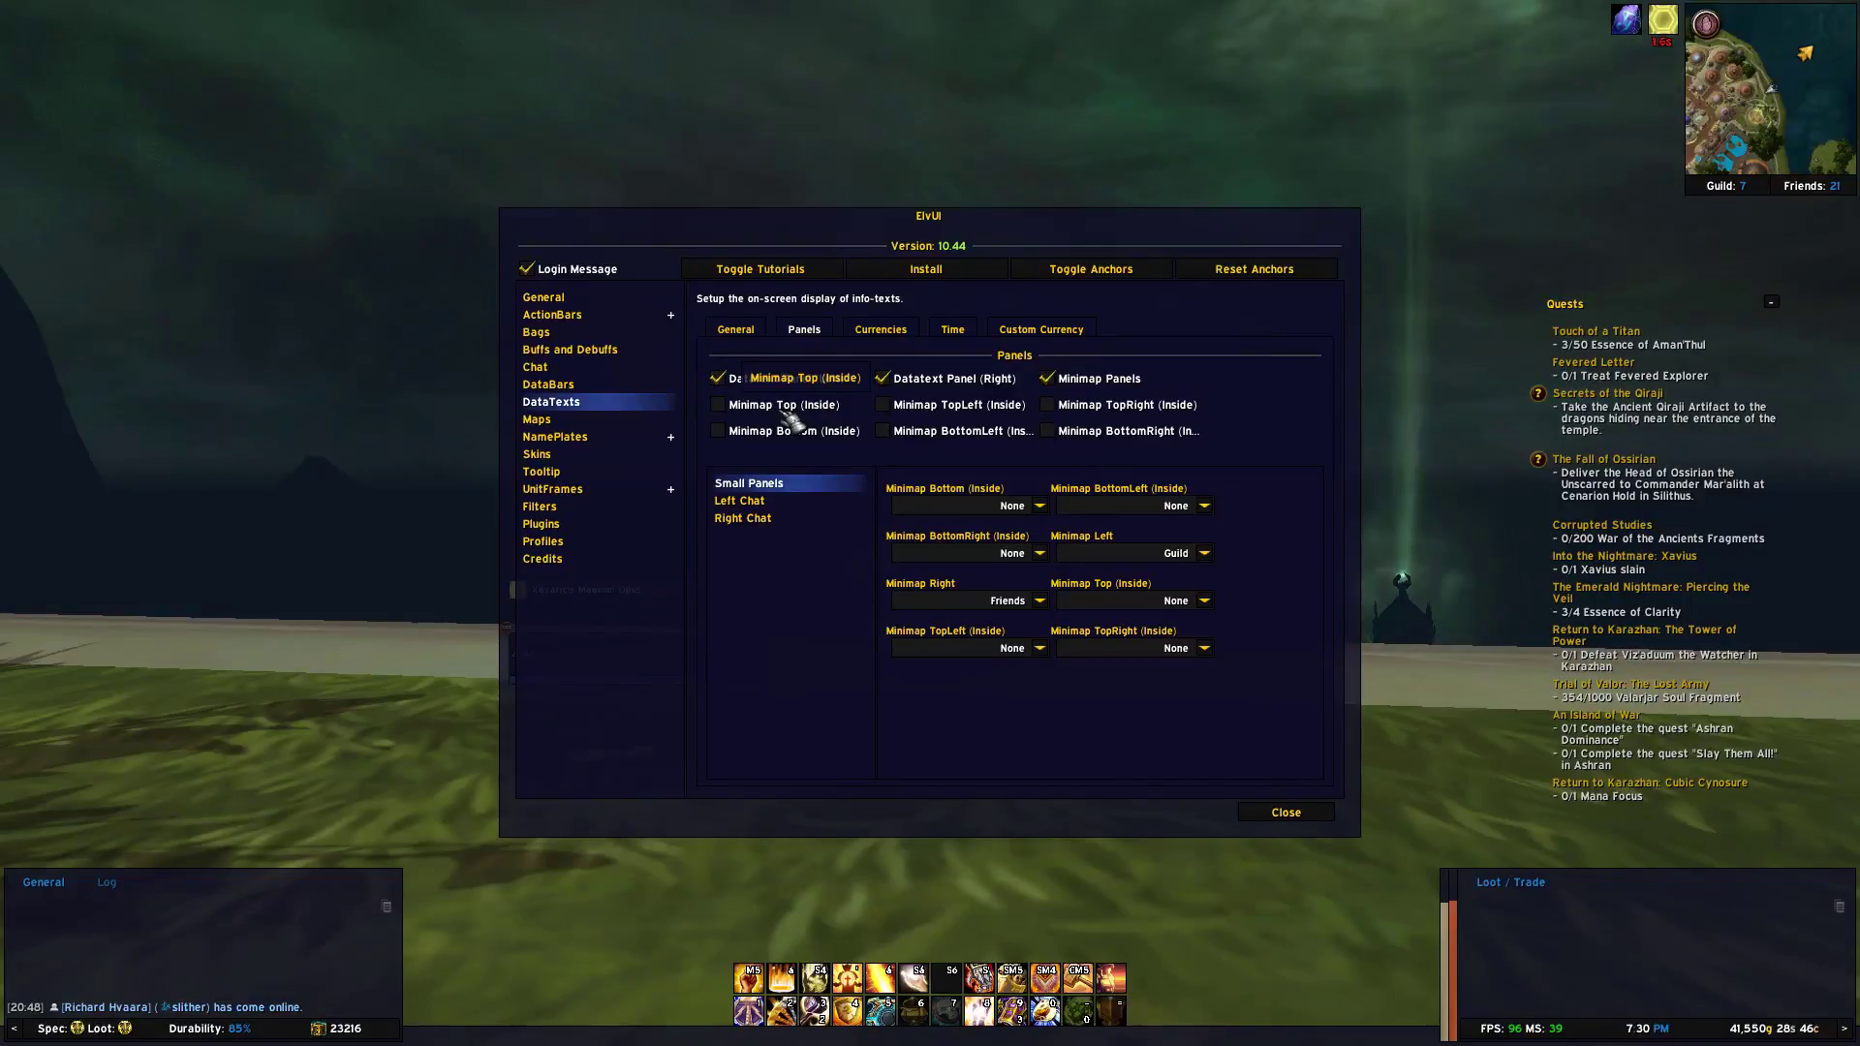
- Set the Minimap Top (Inside) datatext to Coords, then view the Currencies tab
left_click(1206, 600)
left_click(1091, 694)
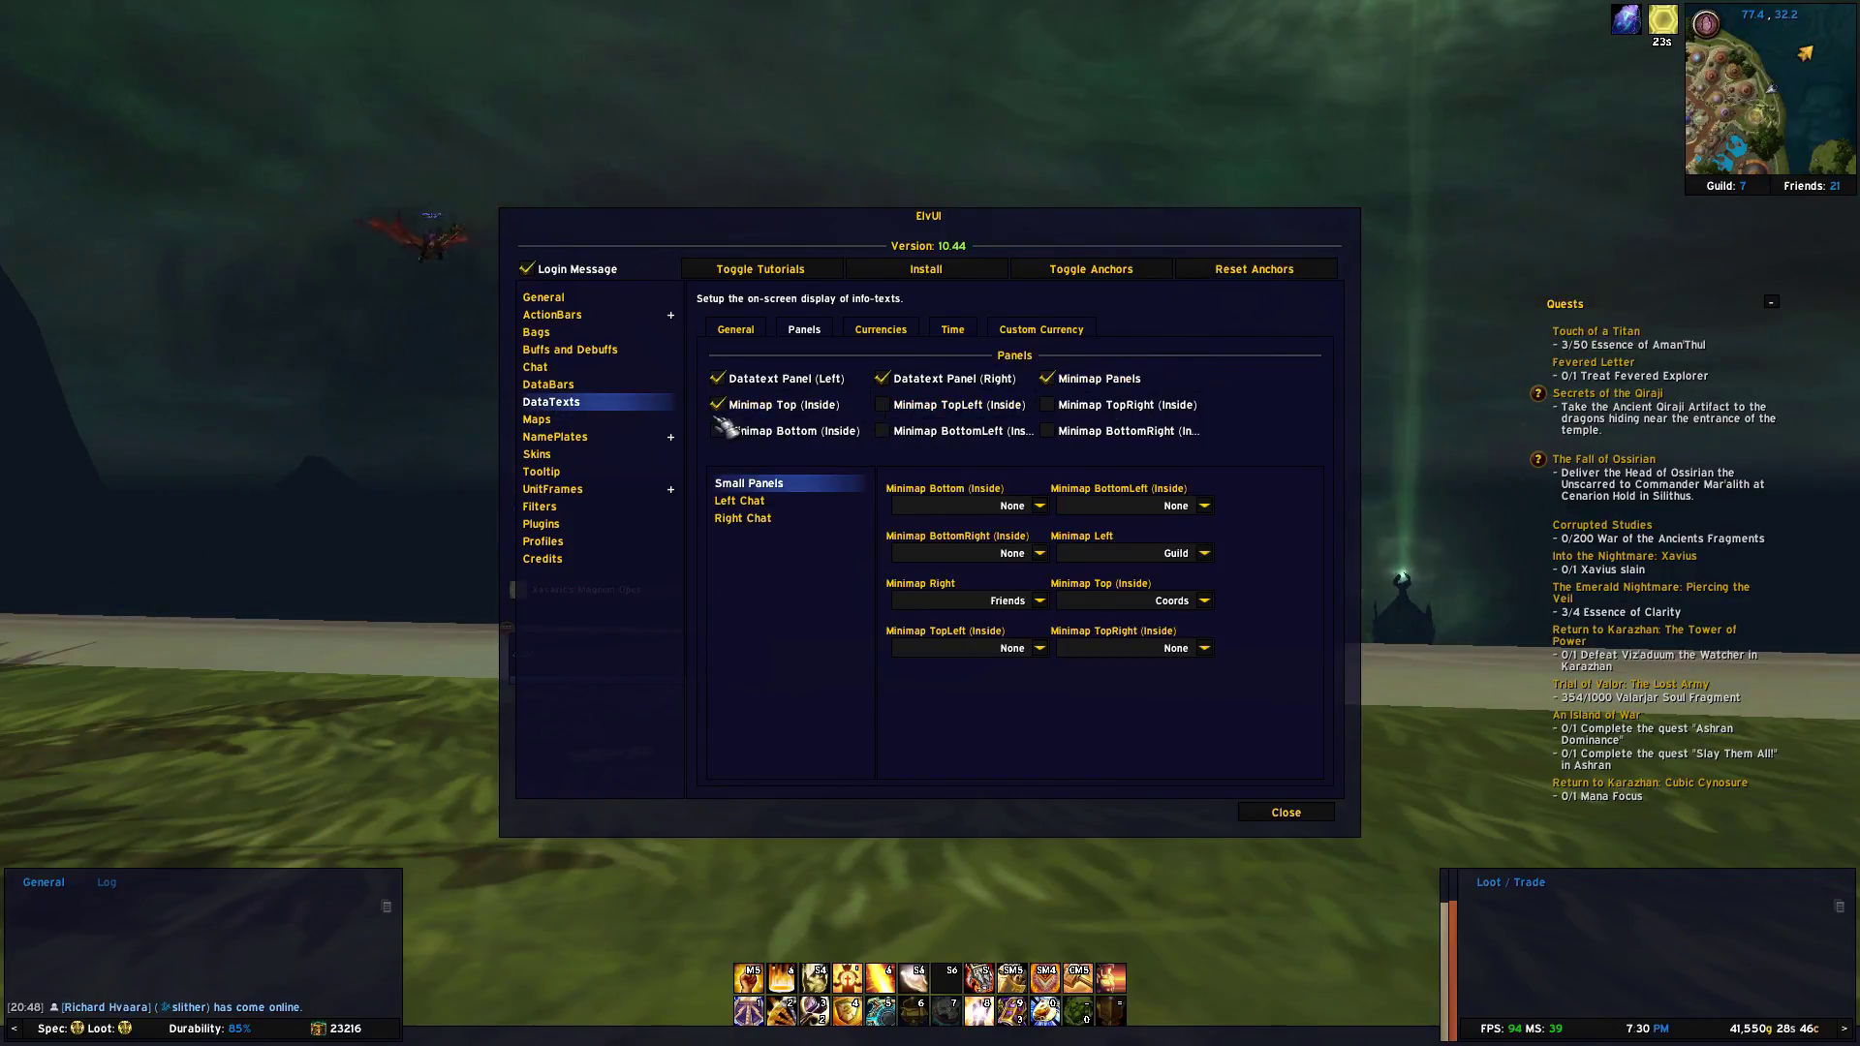
left_click(882, 330)
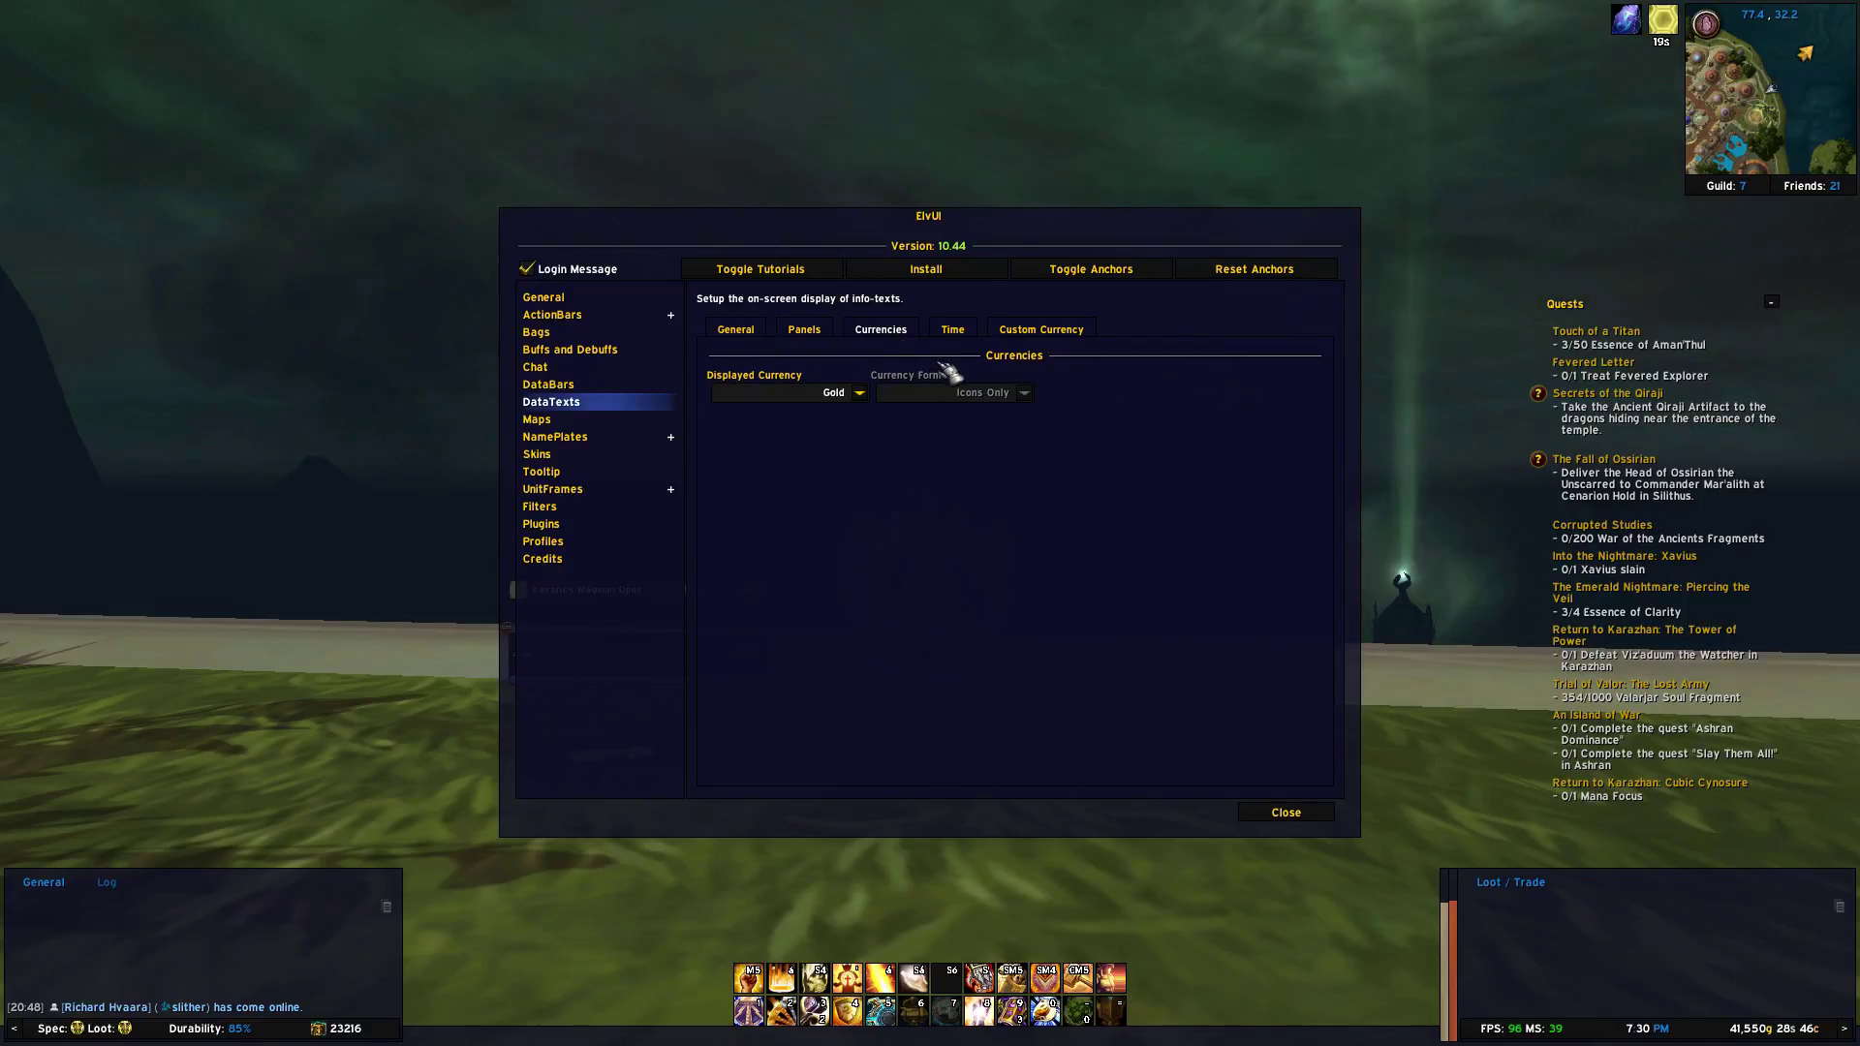
- Enable 24-Hour Time on the Time tab, view Custom Currency, then go to the Maps settings
left_click(959, 331)
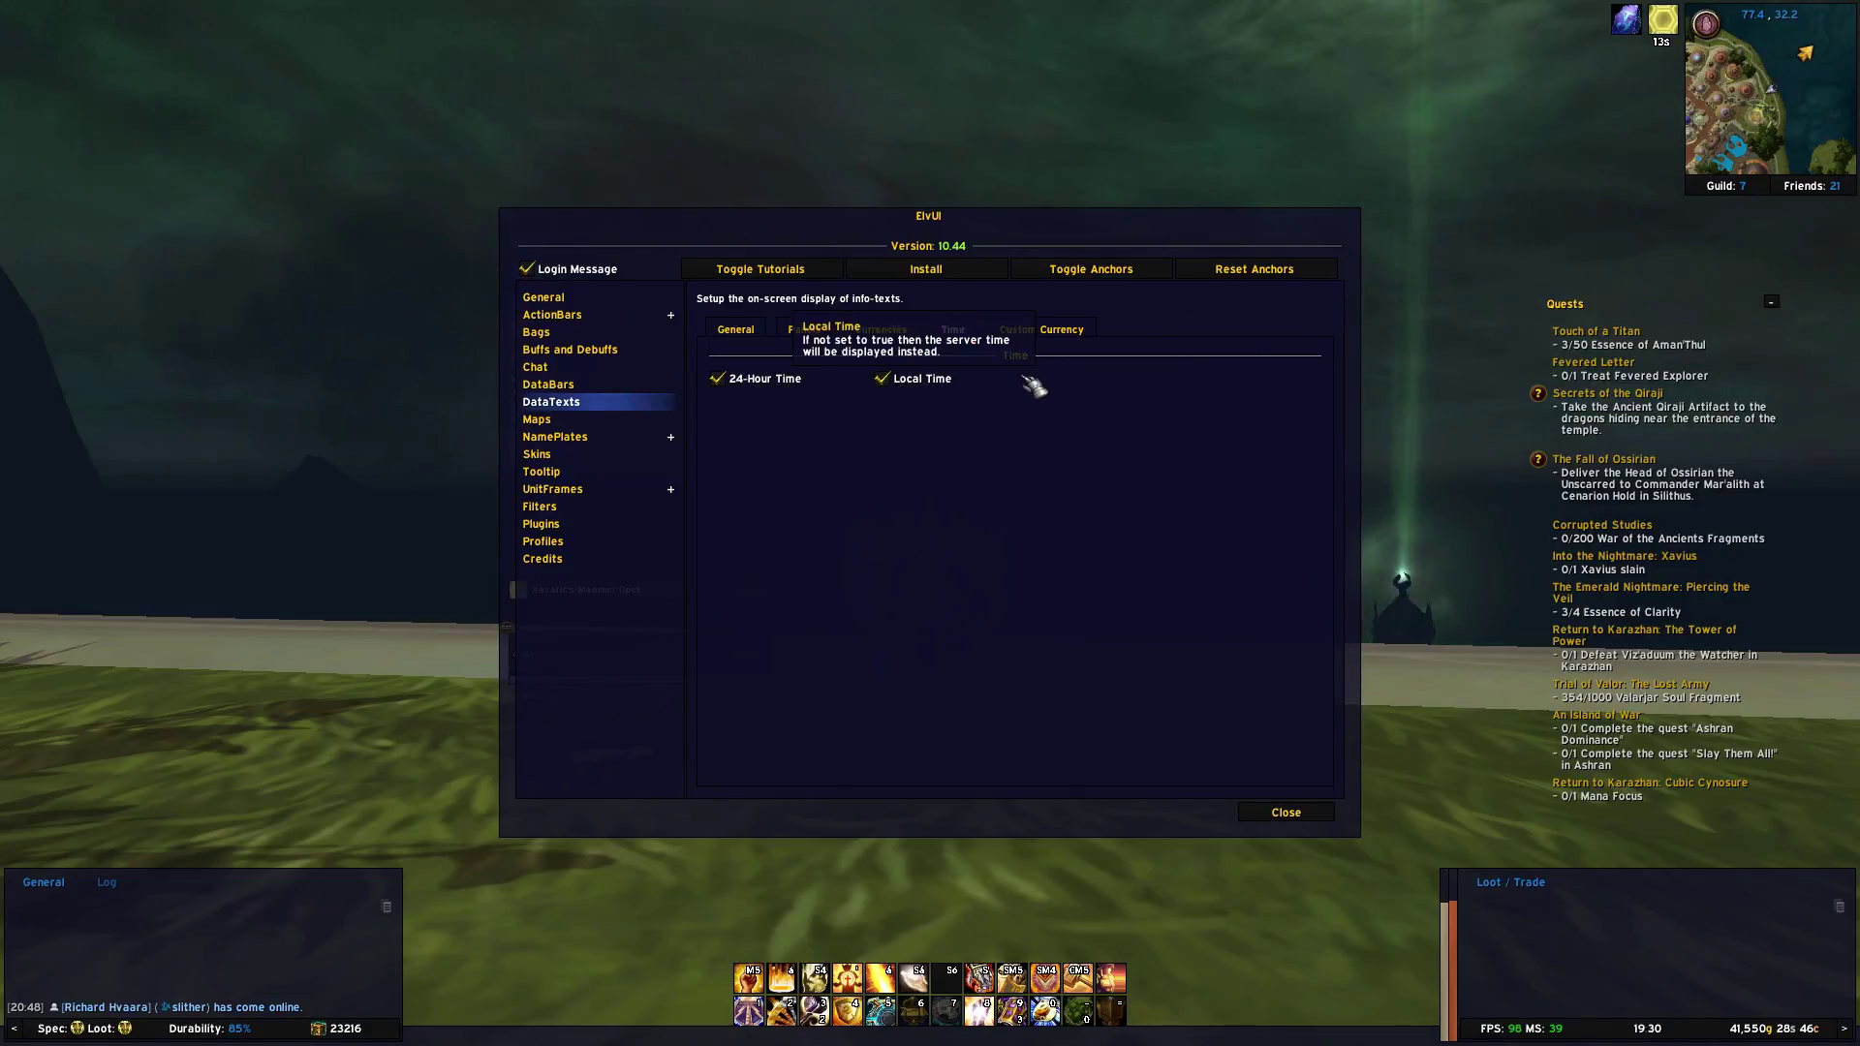
left_click(1066, 334)
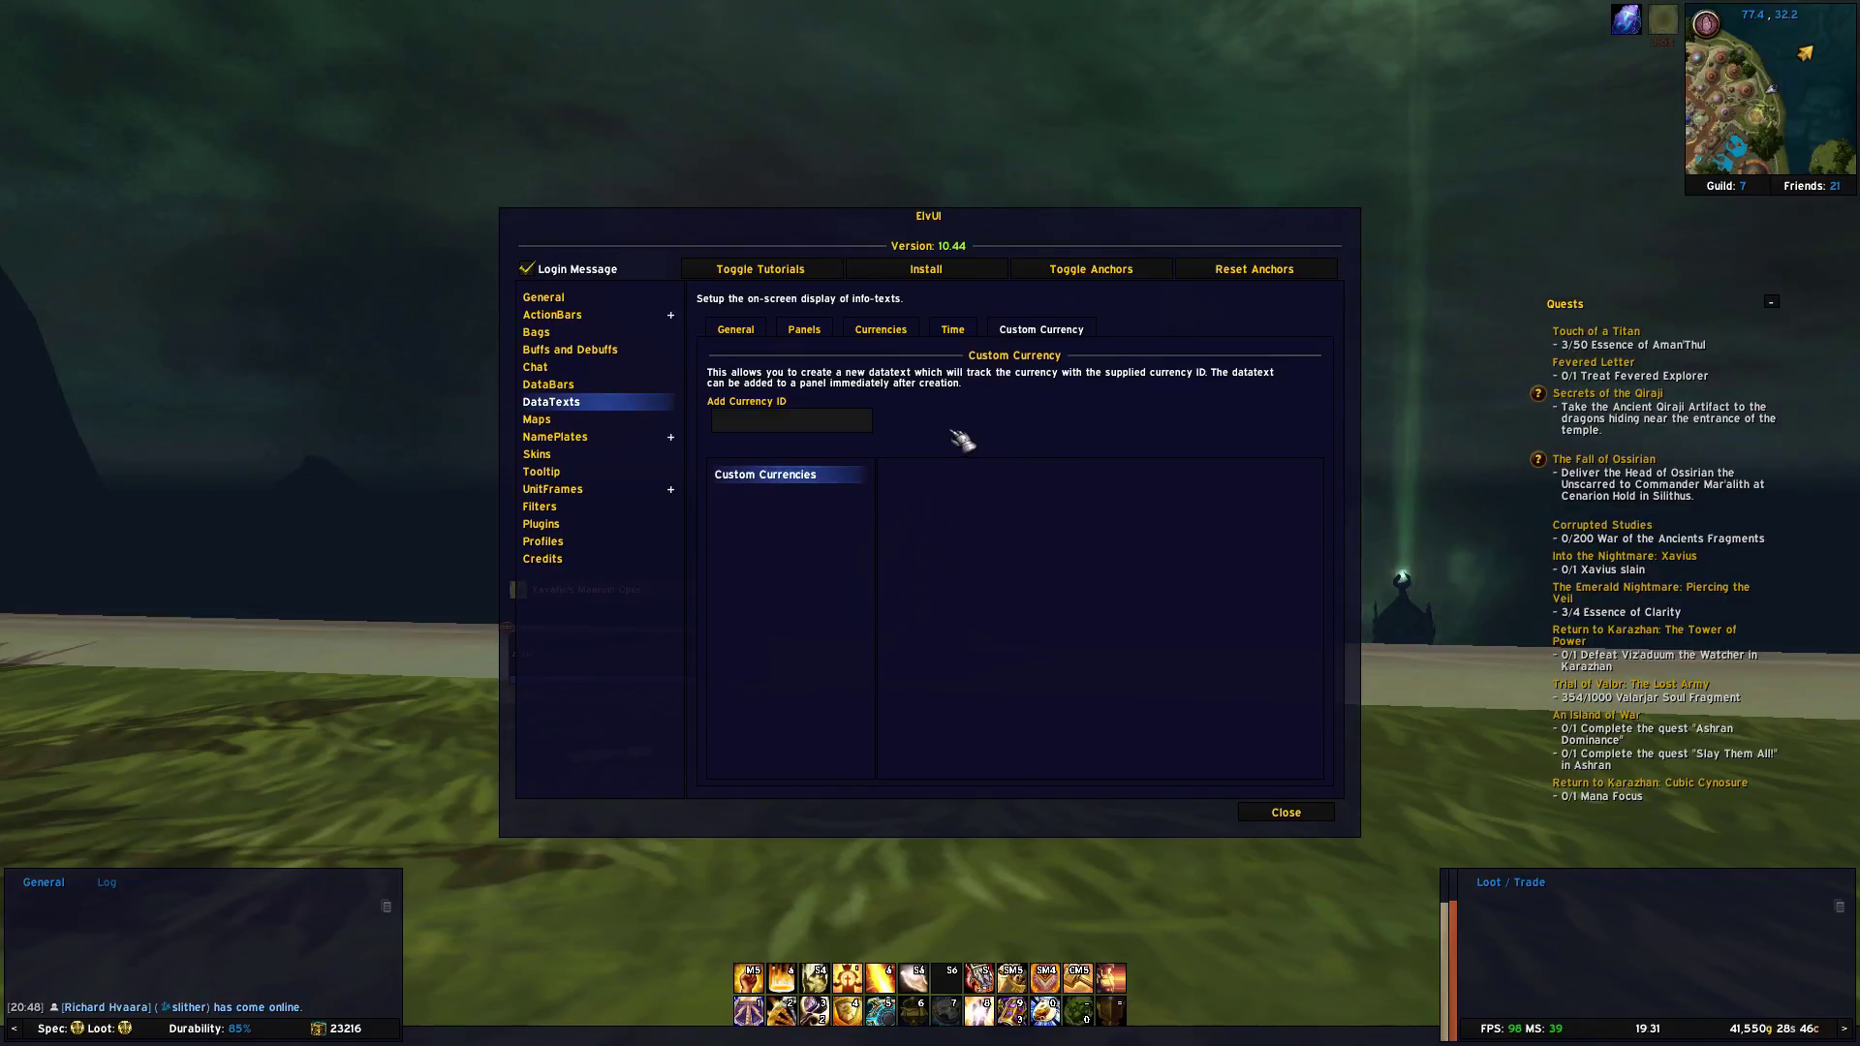
left_click(594, 420)
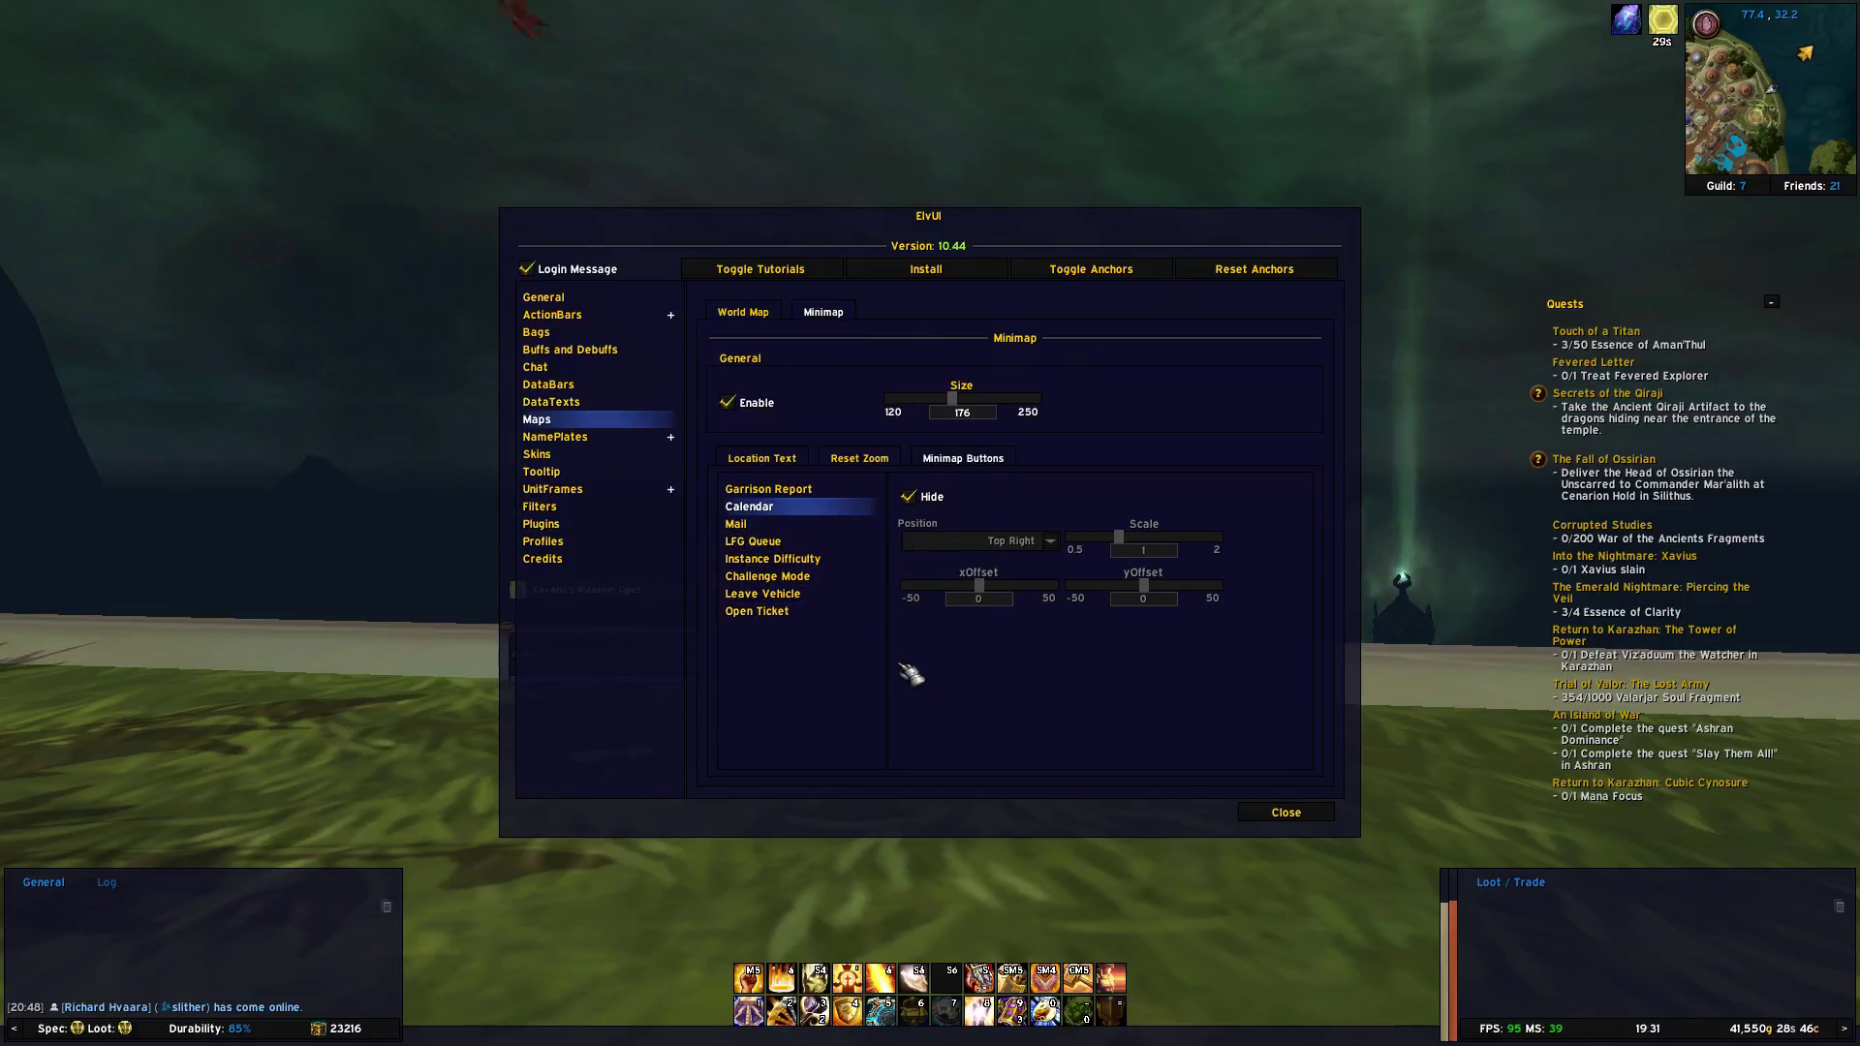
left_click(765, 459)
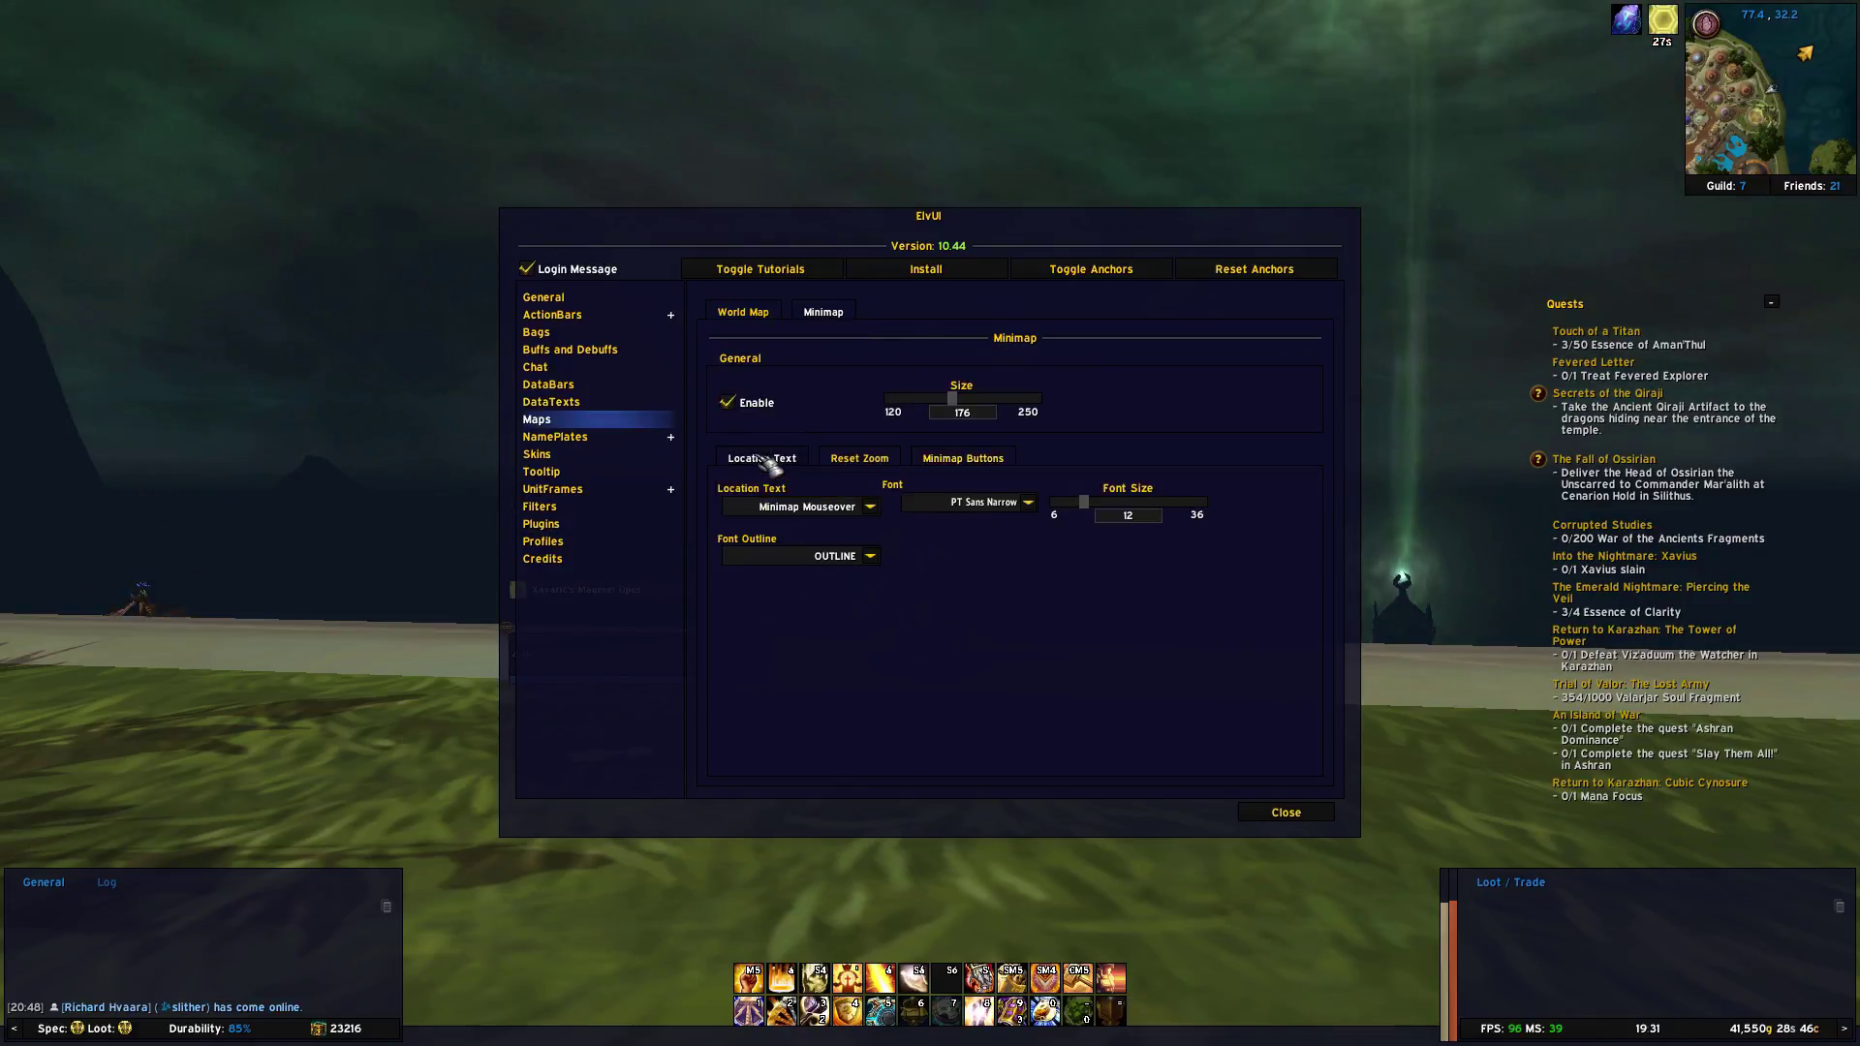
left_click(775, 317)
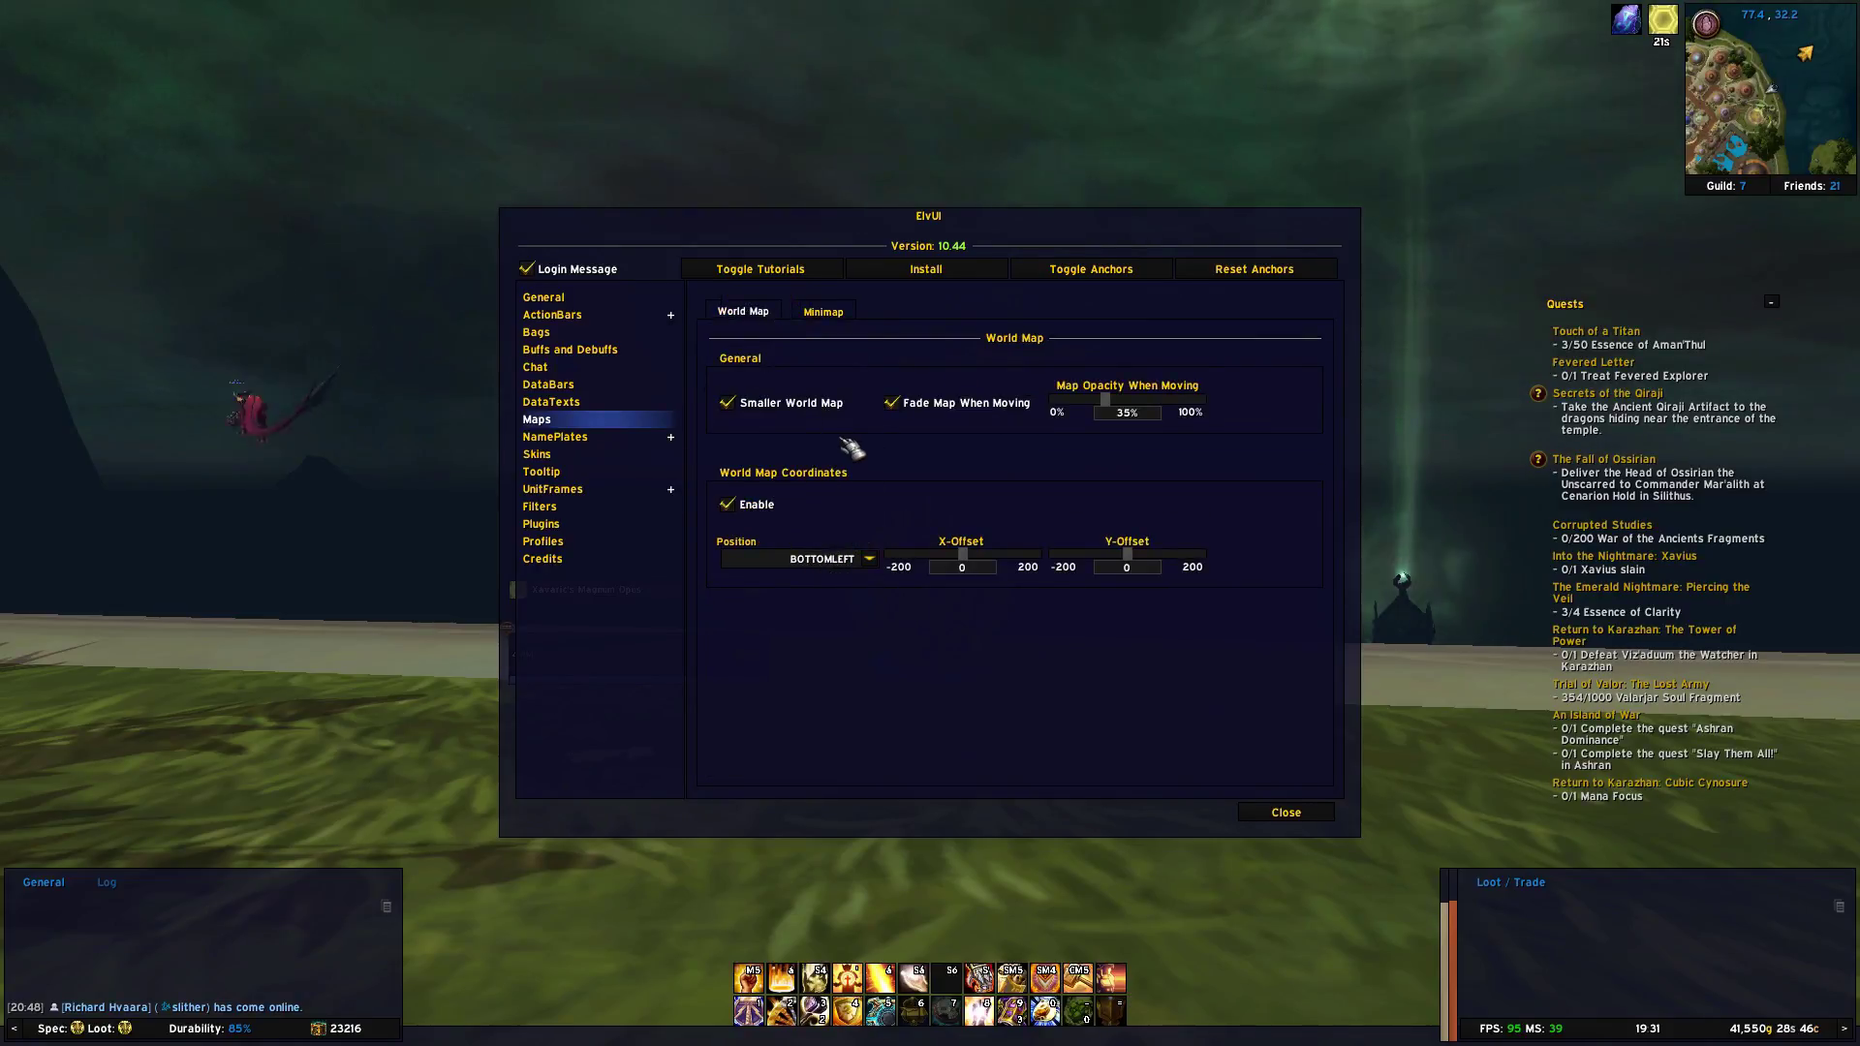
key("m")
mouse_move(106, 641)
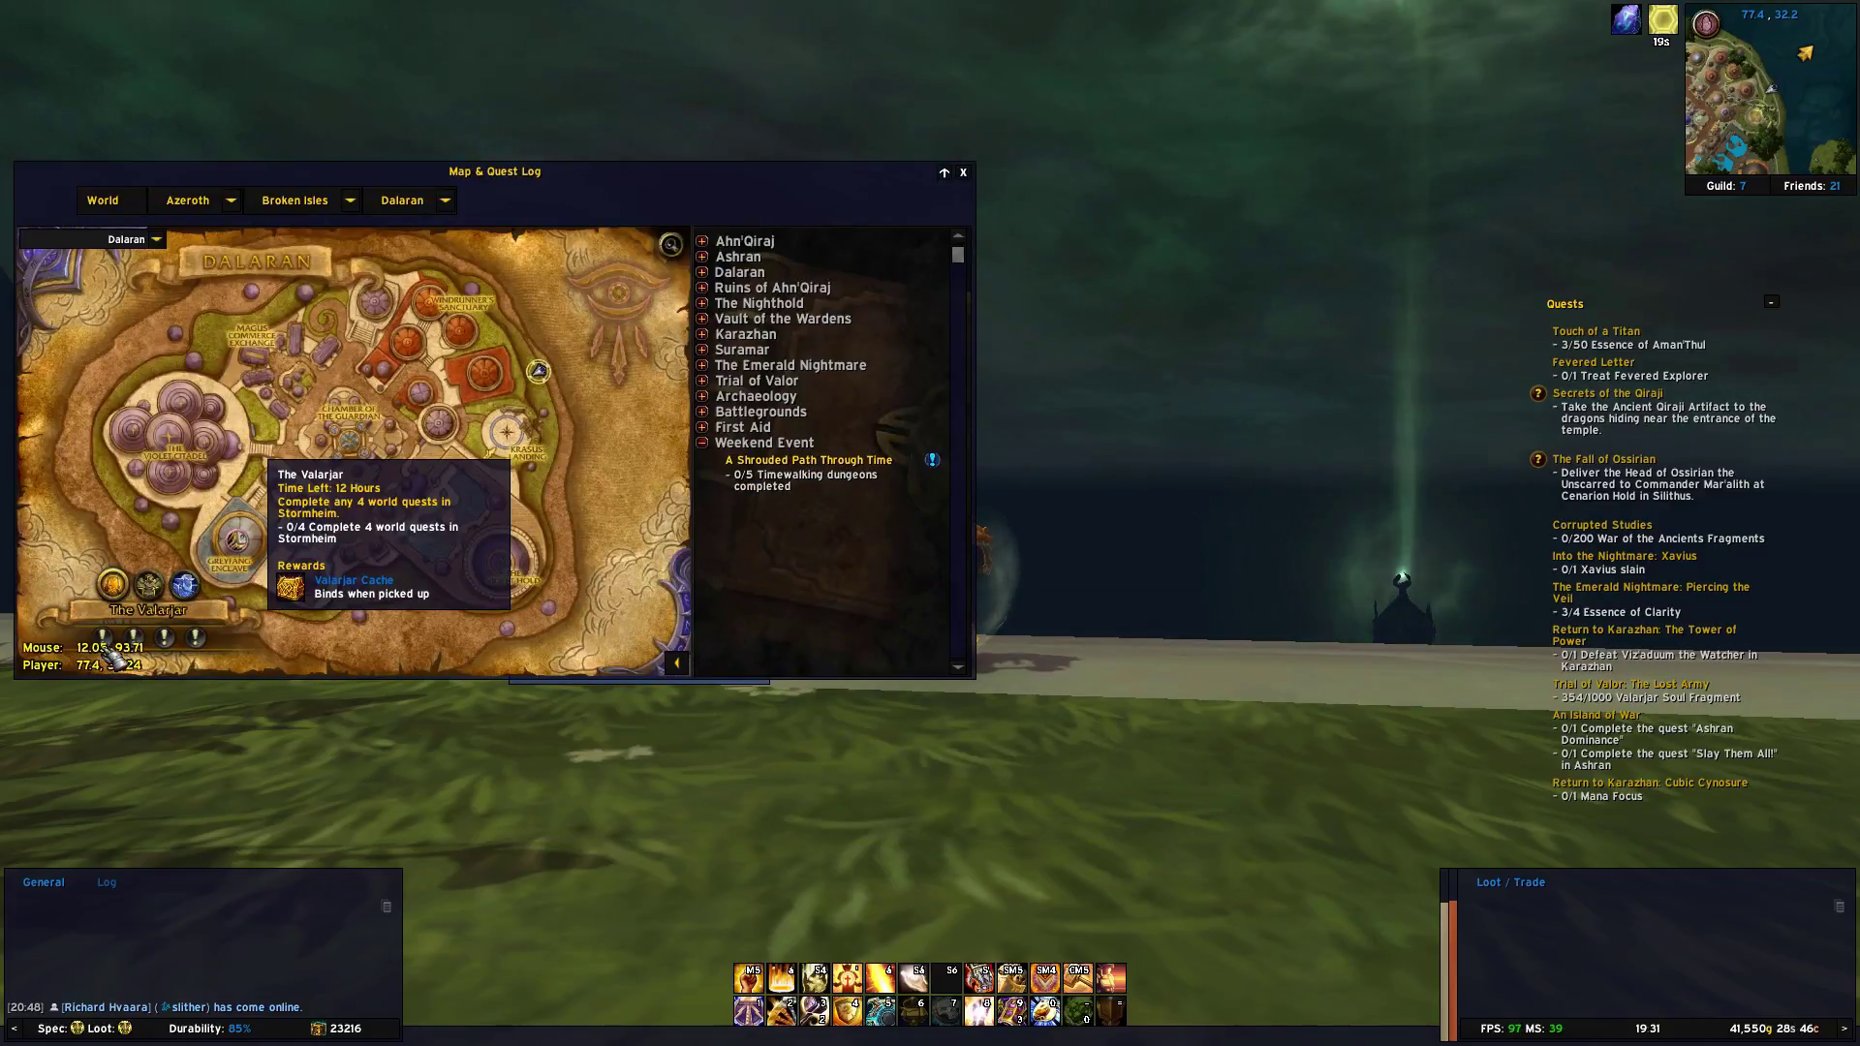
key("Escape")
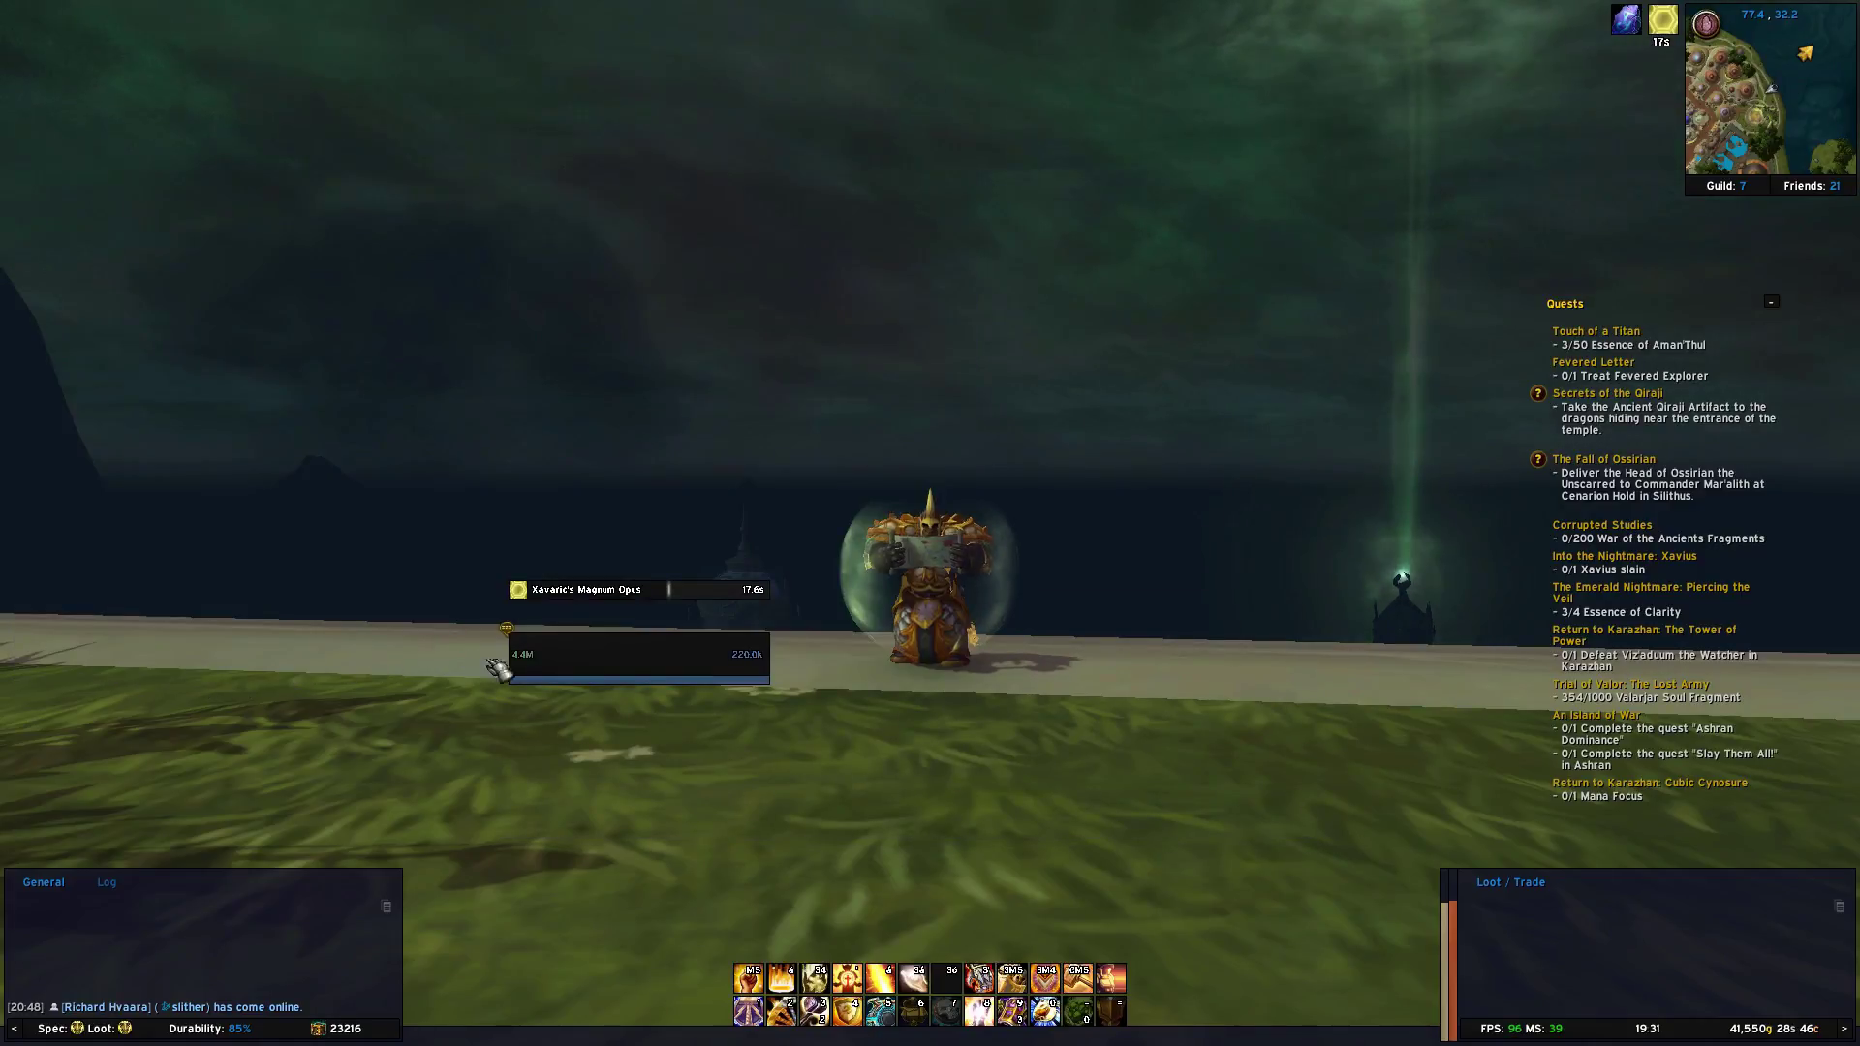
key("Escape")
left_click(893, 585)
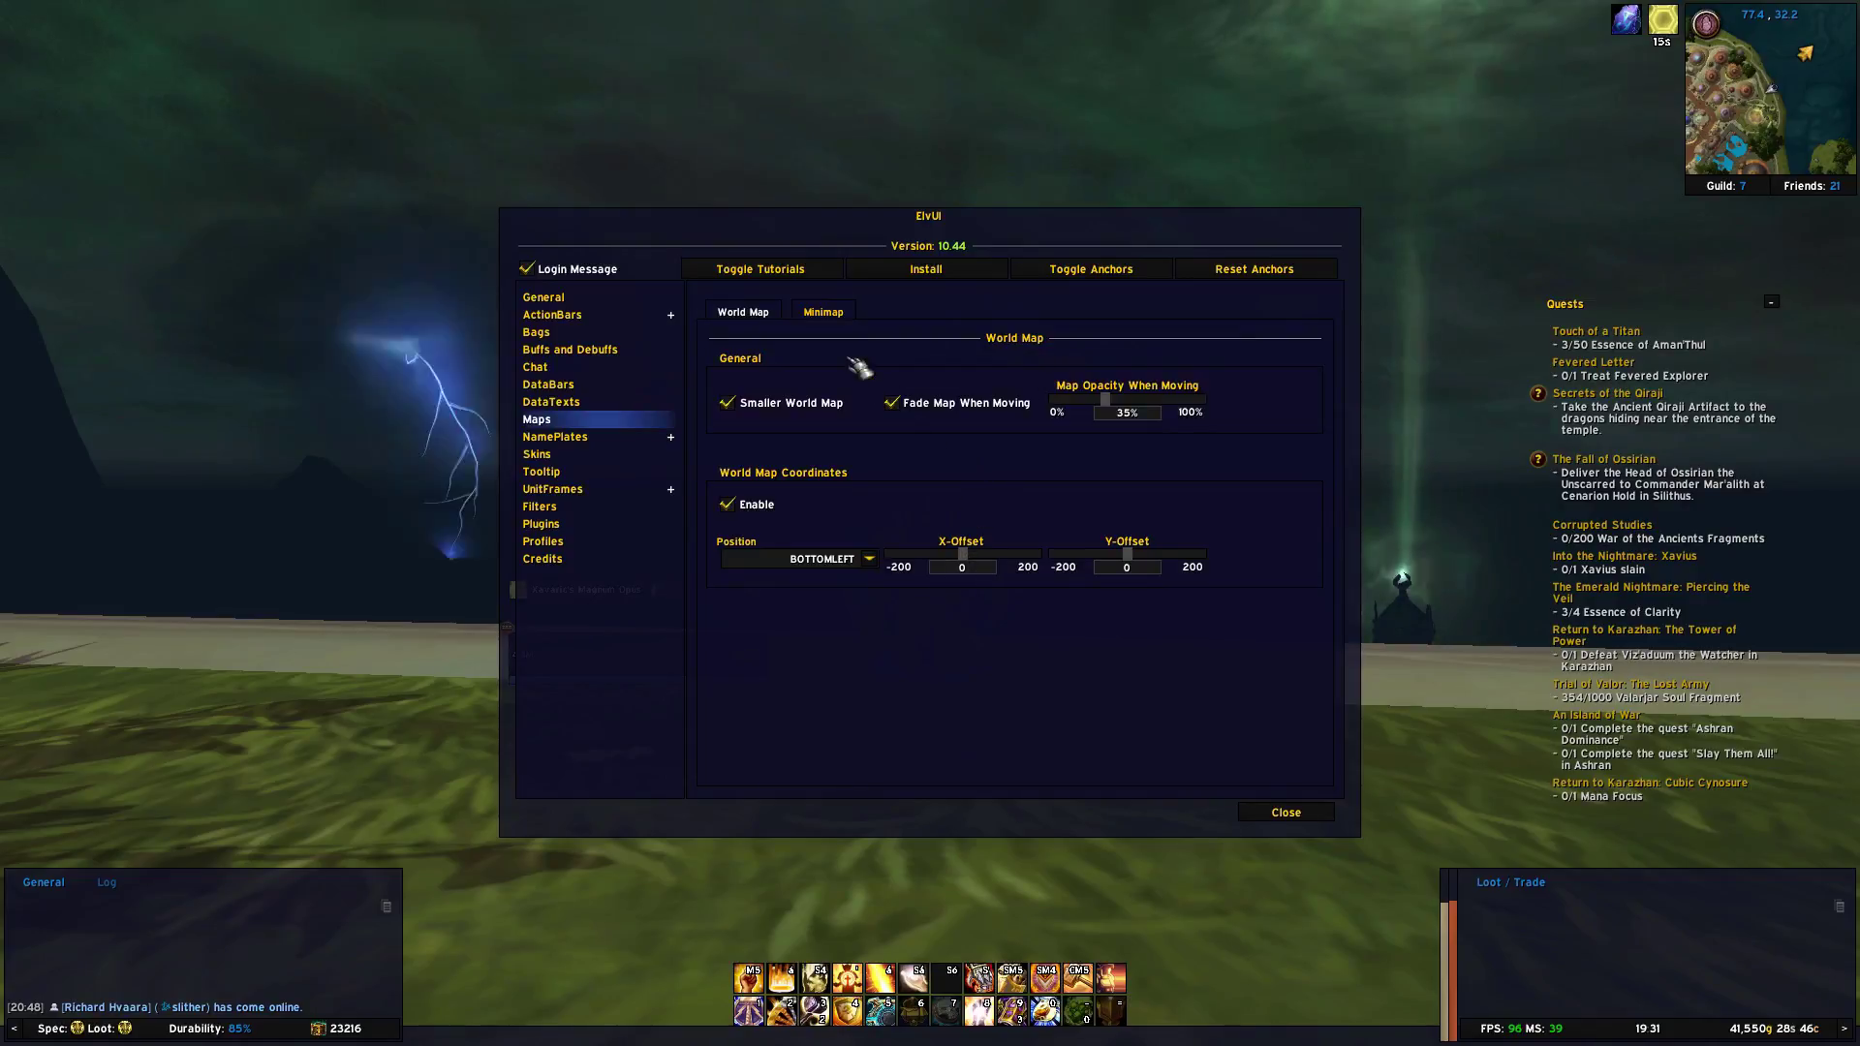
left_click(835, 311)
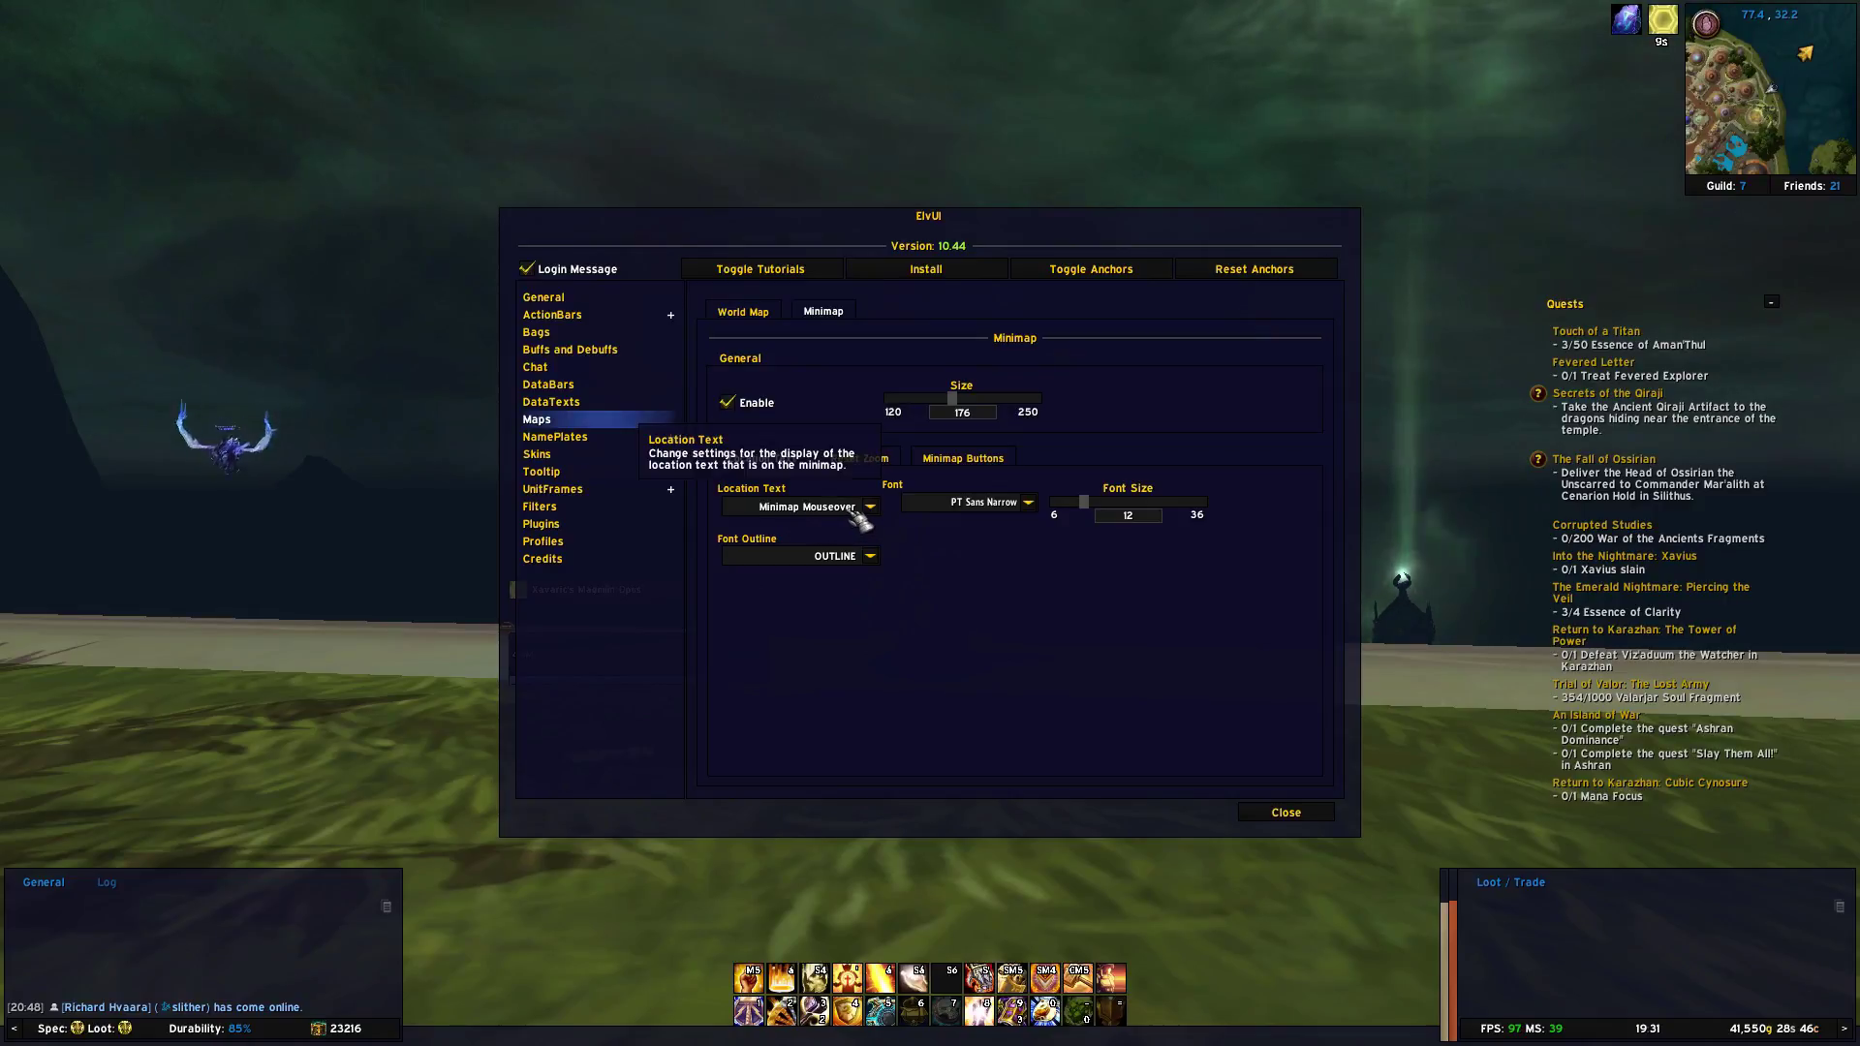
- Switch to the Minimap Buttons tab to show per-button options, including the Calendar button hidden
left_click(959, 461)
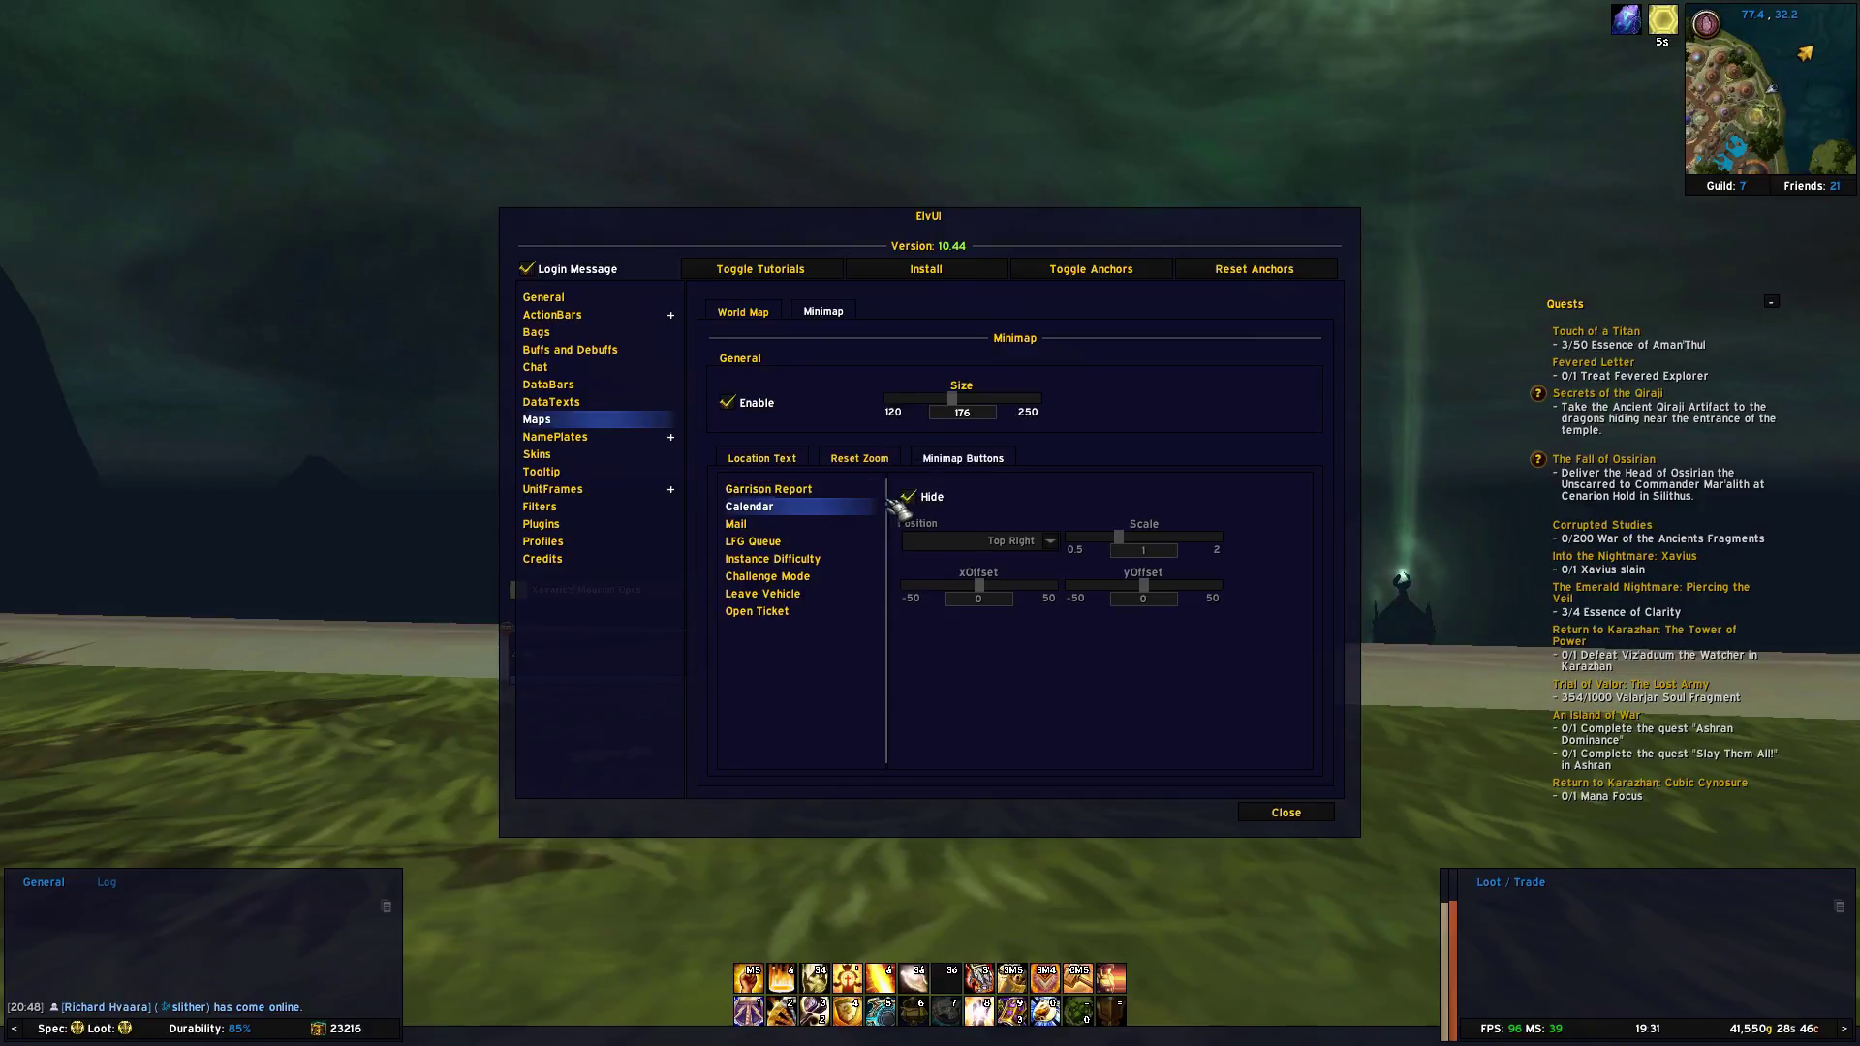